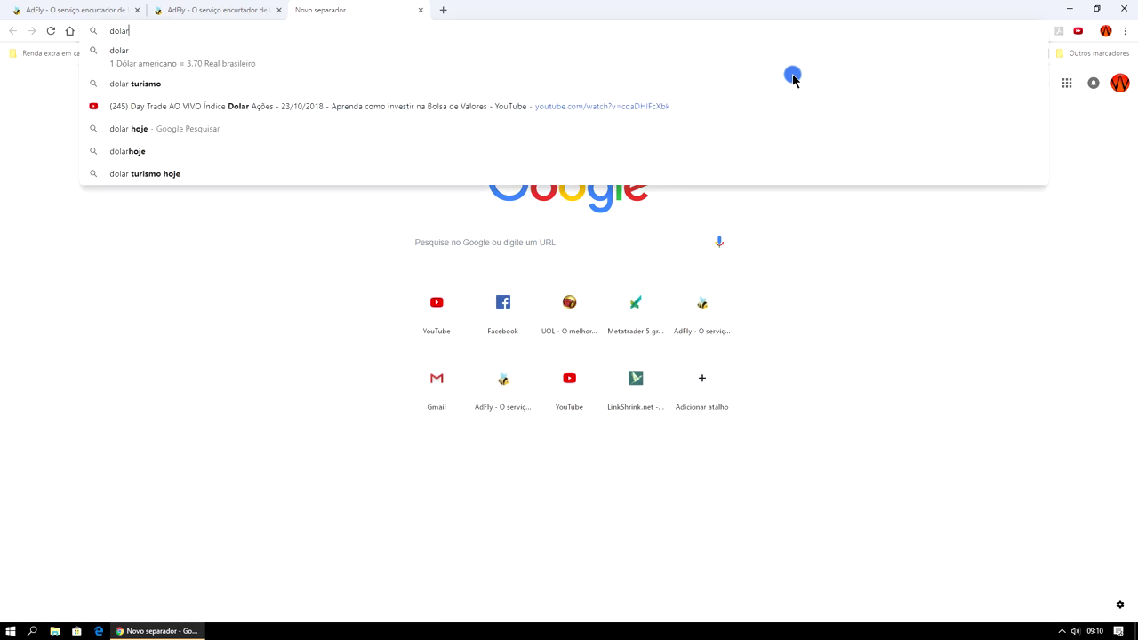
Convert US$30 on dolarhoje.com (R$110,70), then return to the AdFly withdrawal tab
text(hoje)
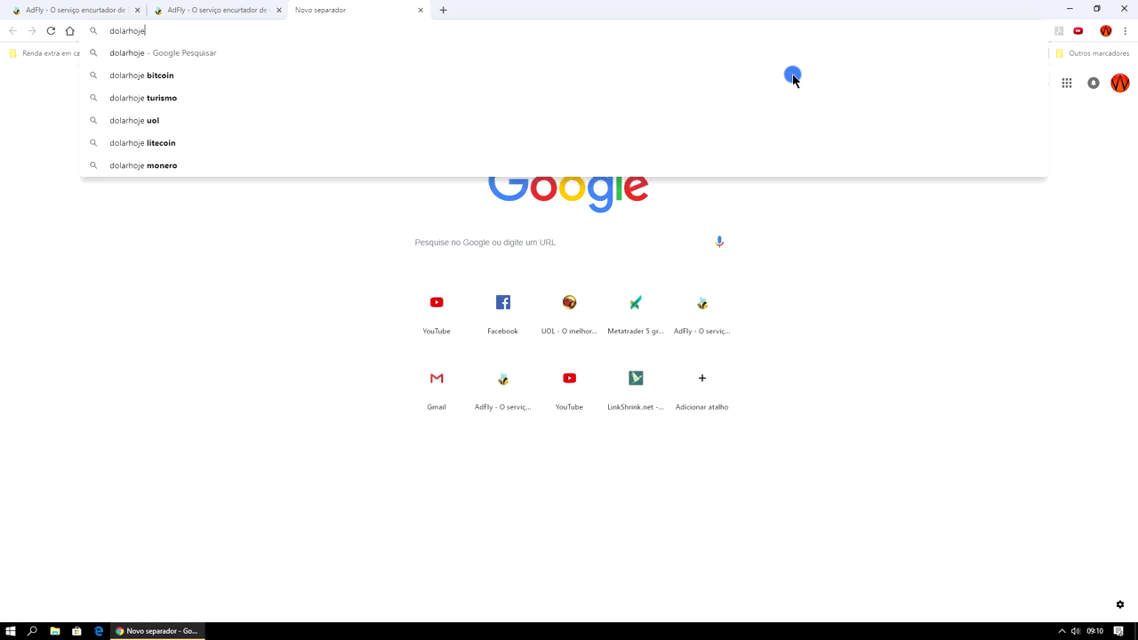
key(Return)
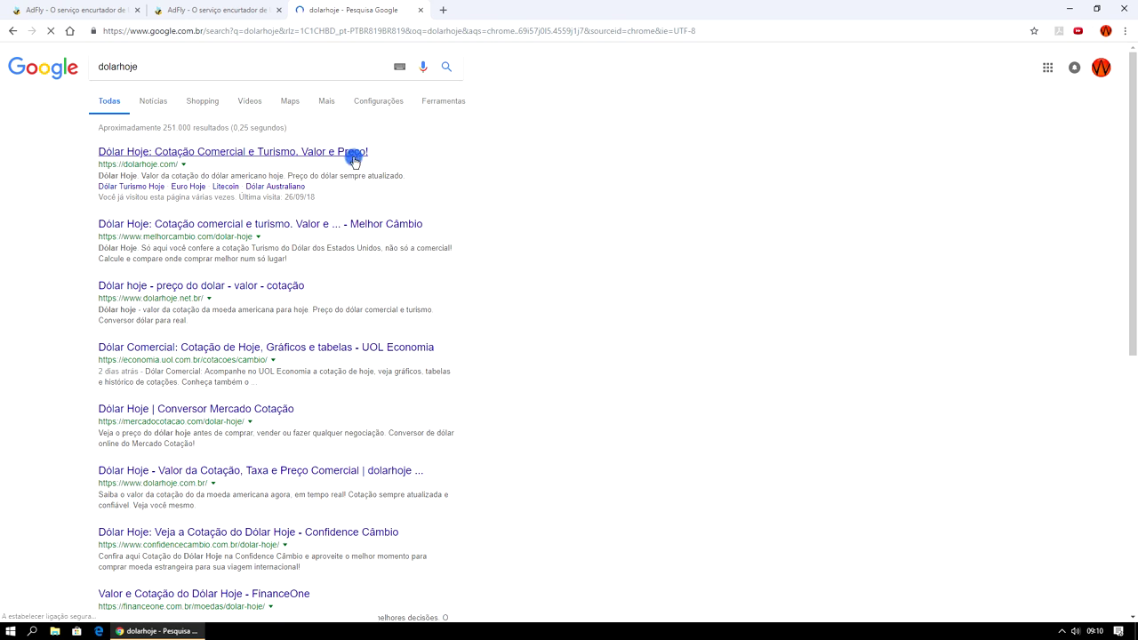
click(364, 154)
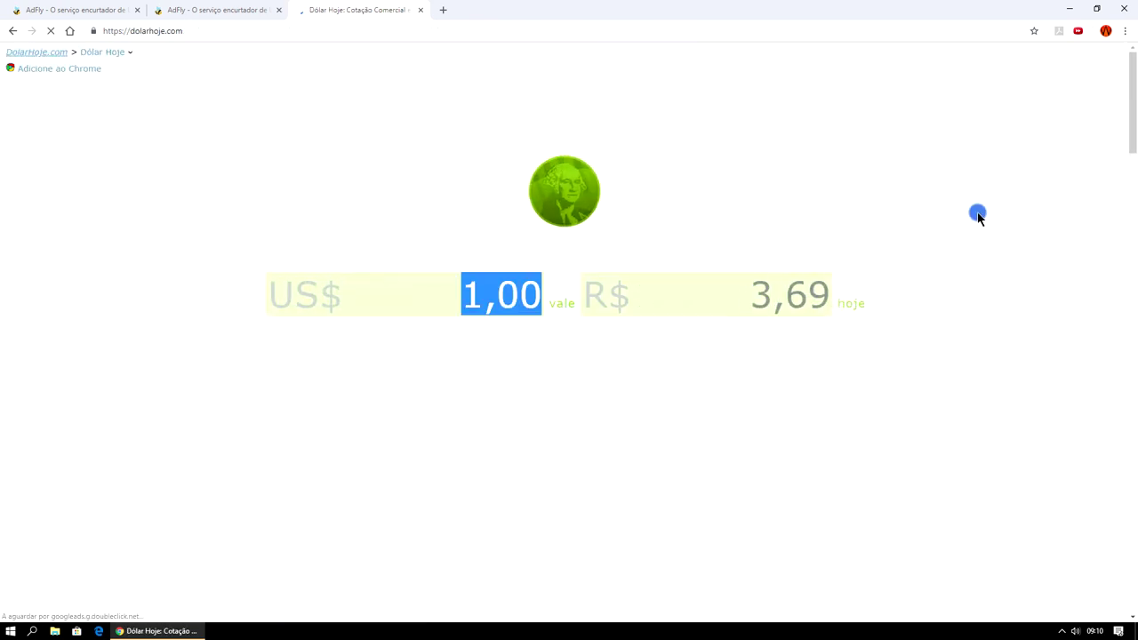
text(30)
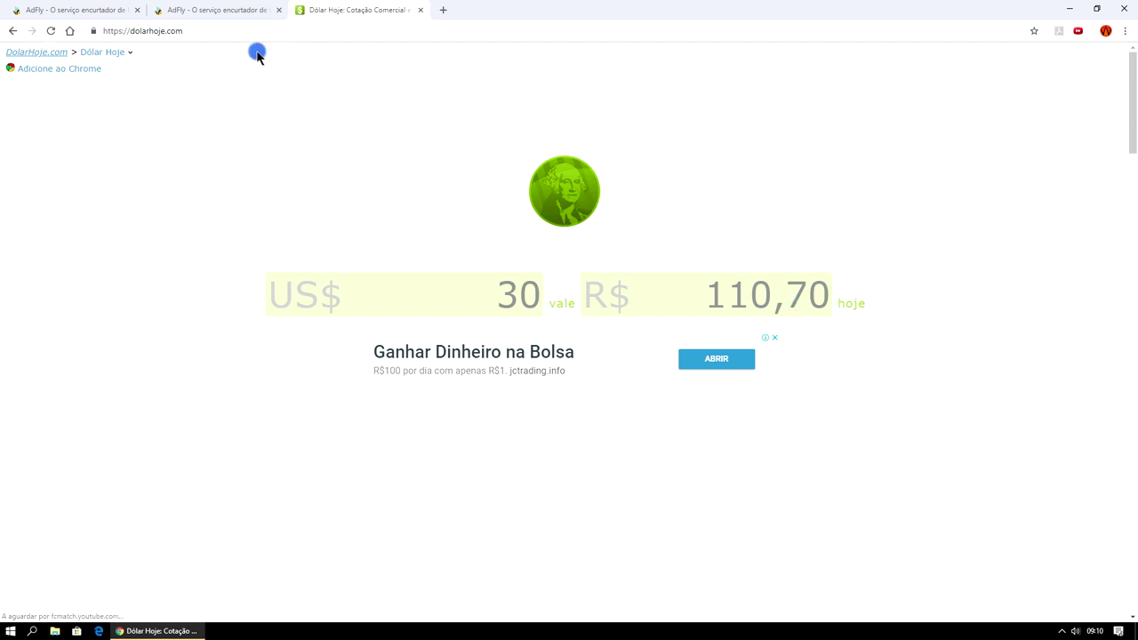
click(404, 133)
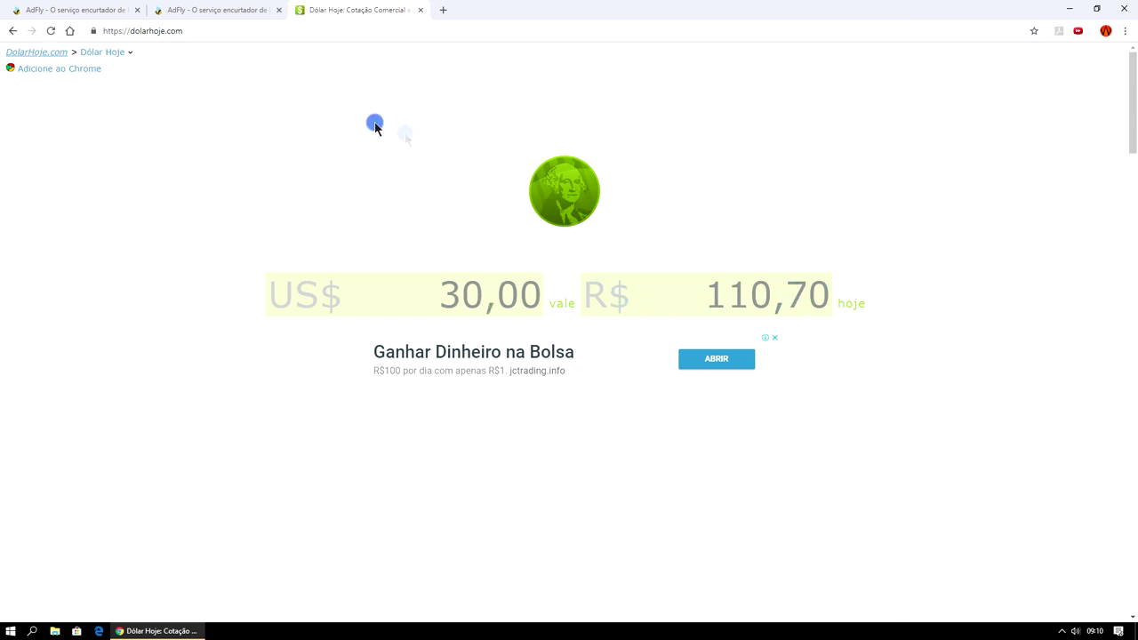
click(229, 9)
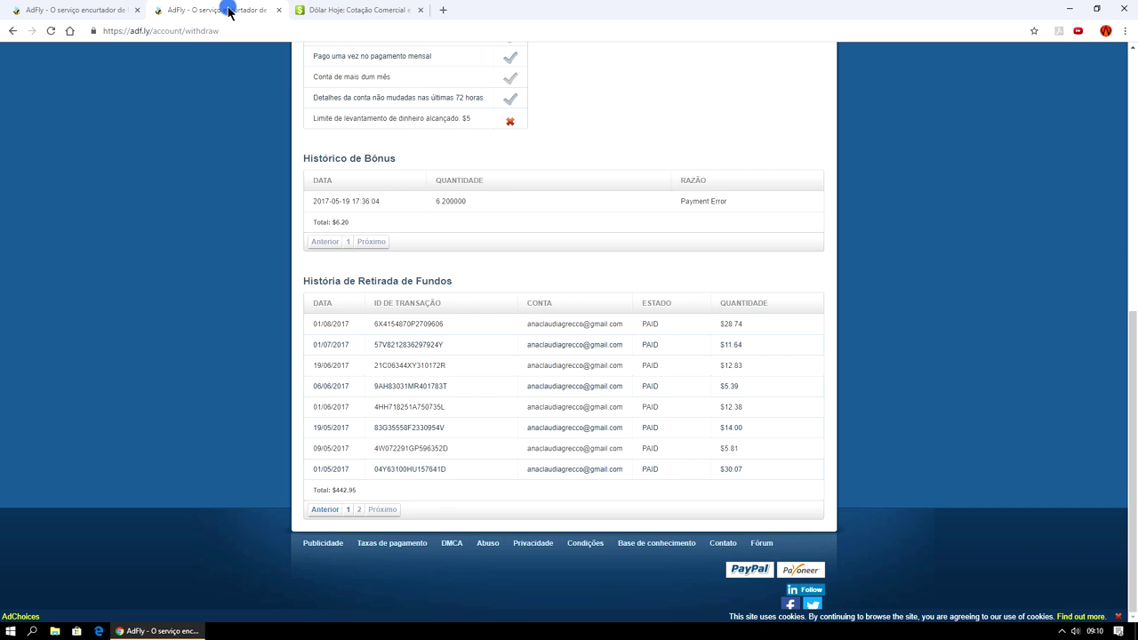
Load the join-adf.ly referral link in an incognito window and open its sign-up form
scroll(794, 305, up, 6)
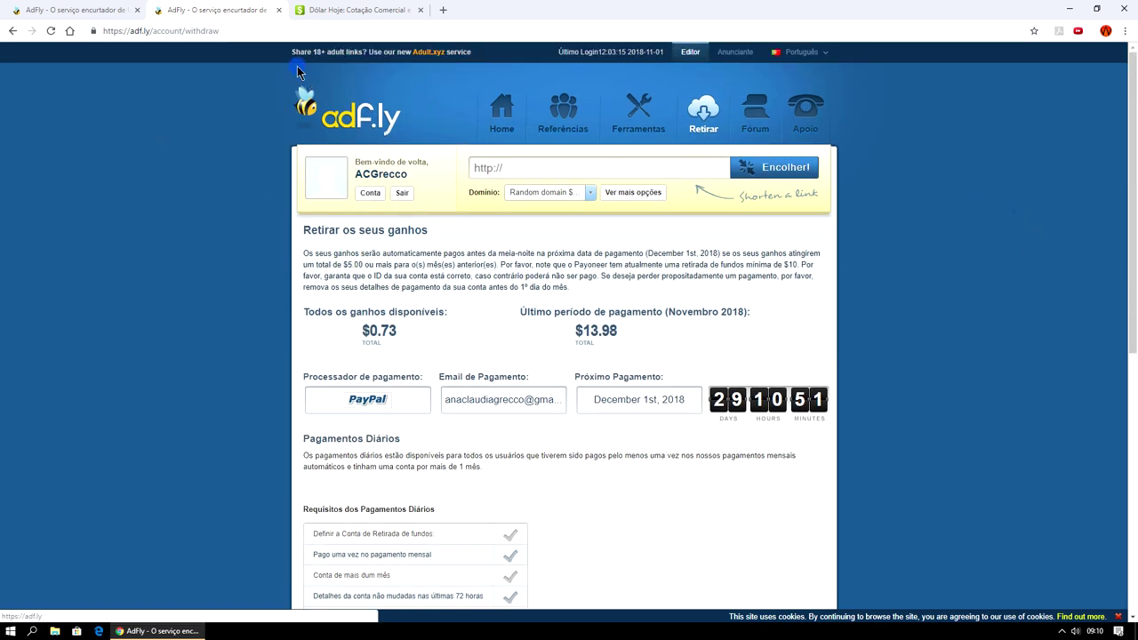
click(40, 9)
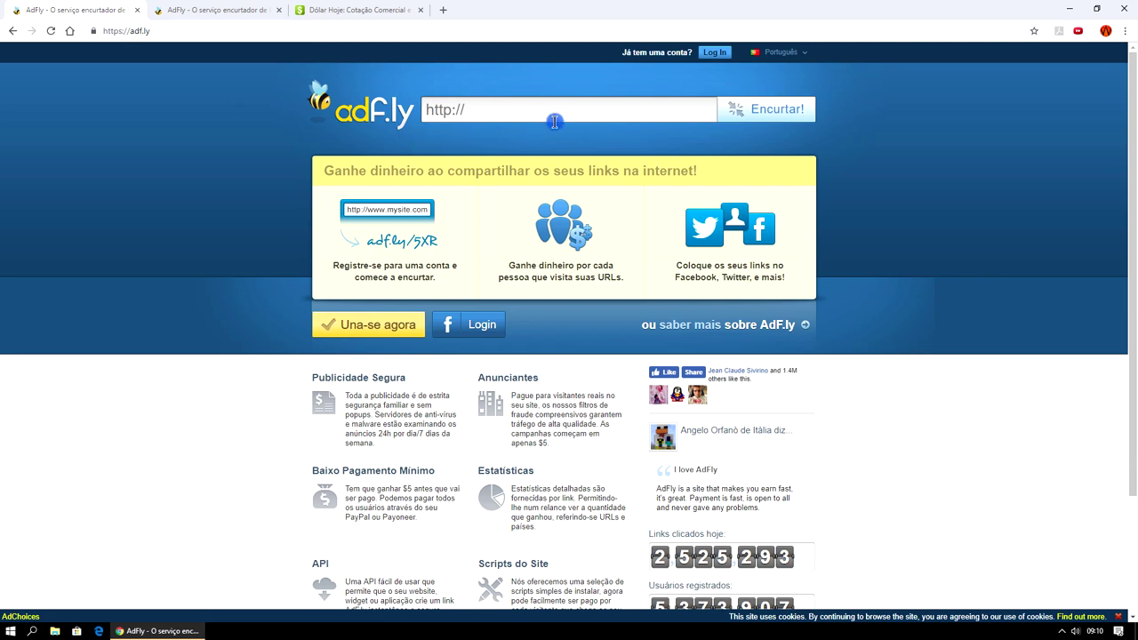
key(ctrl+shift+n)
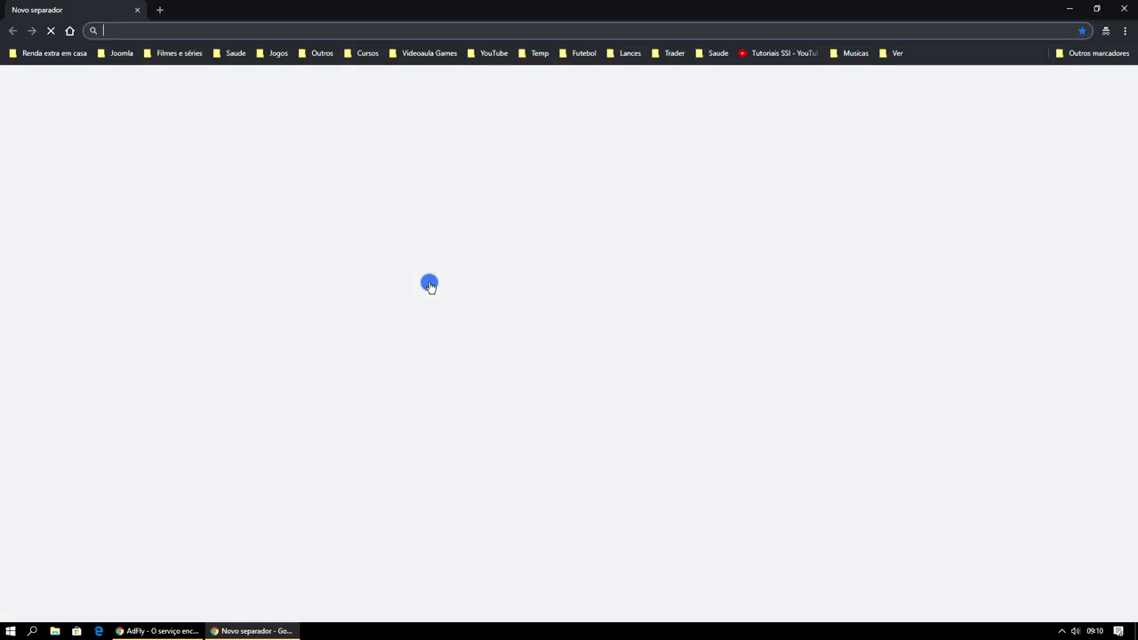
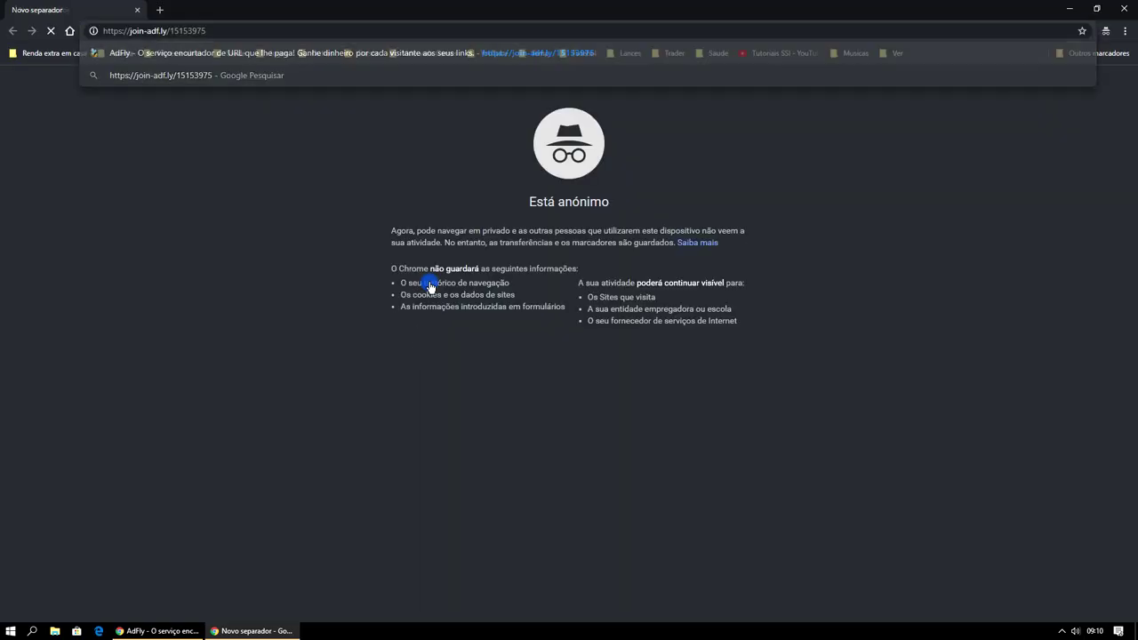
key(Return)
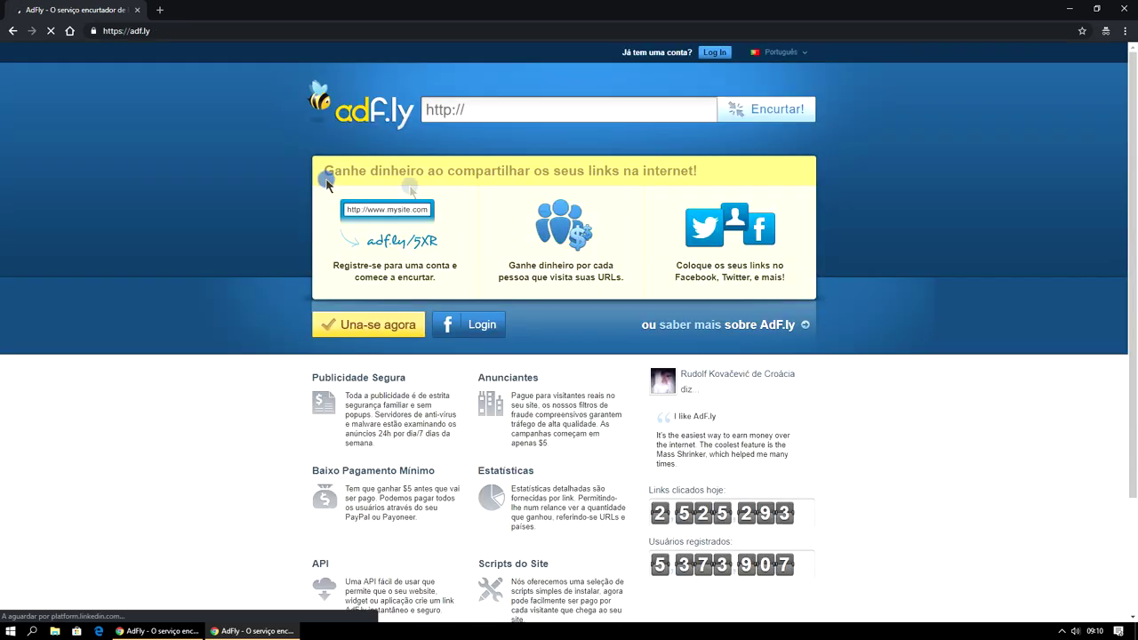
click(380, 334)
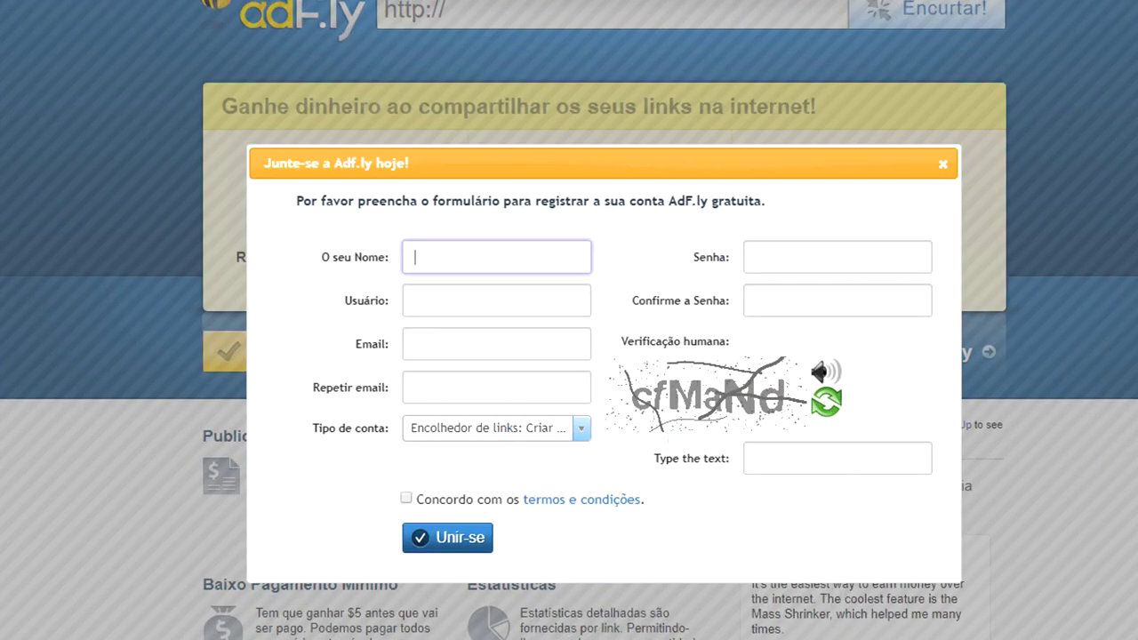
Enter the account holder's full name and a username in the sign-up form
click(496, 300)
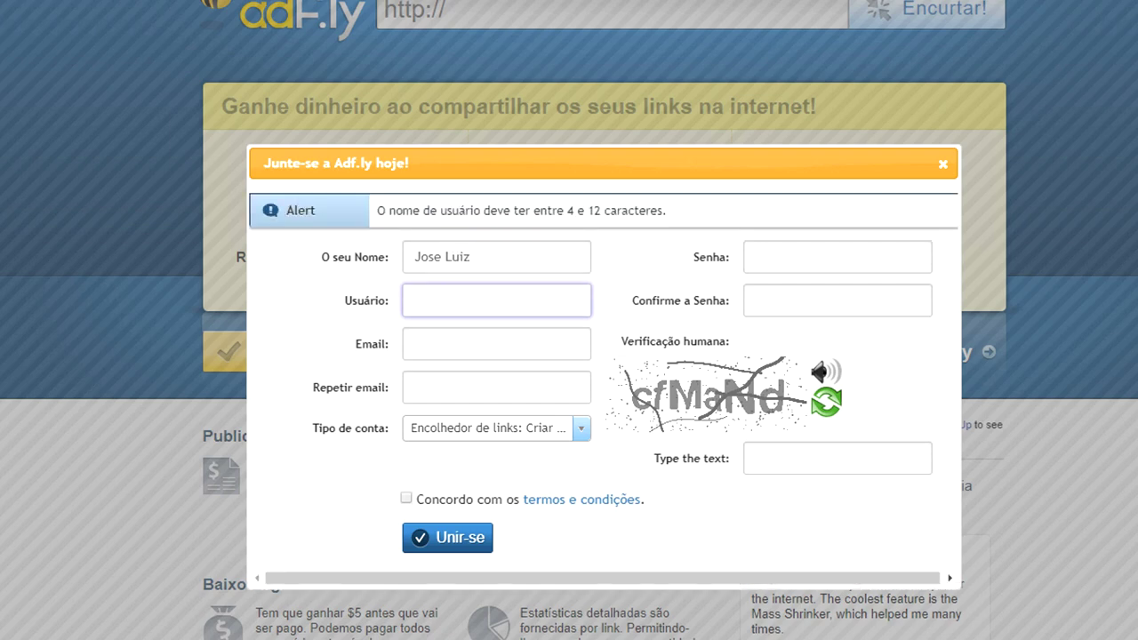
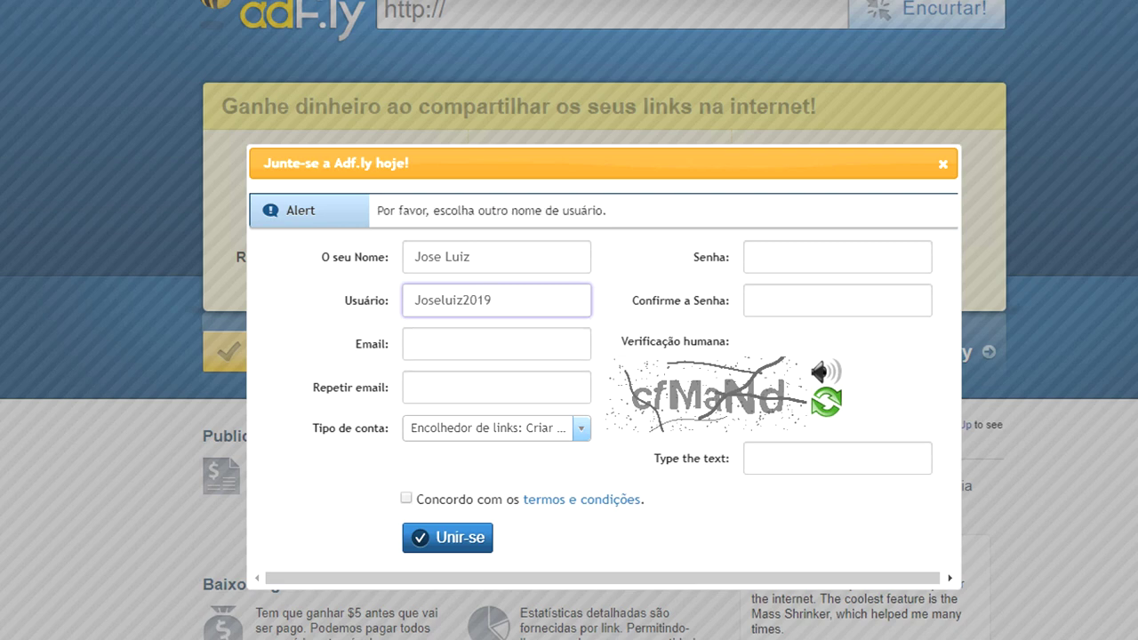
Enter the e-mail address in both the Email and Repetir email fields
click(496, 344)
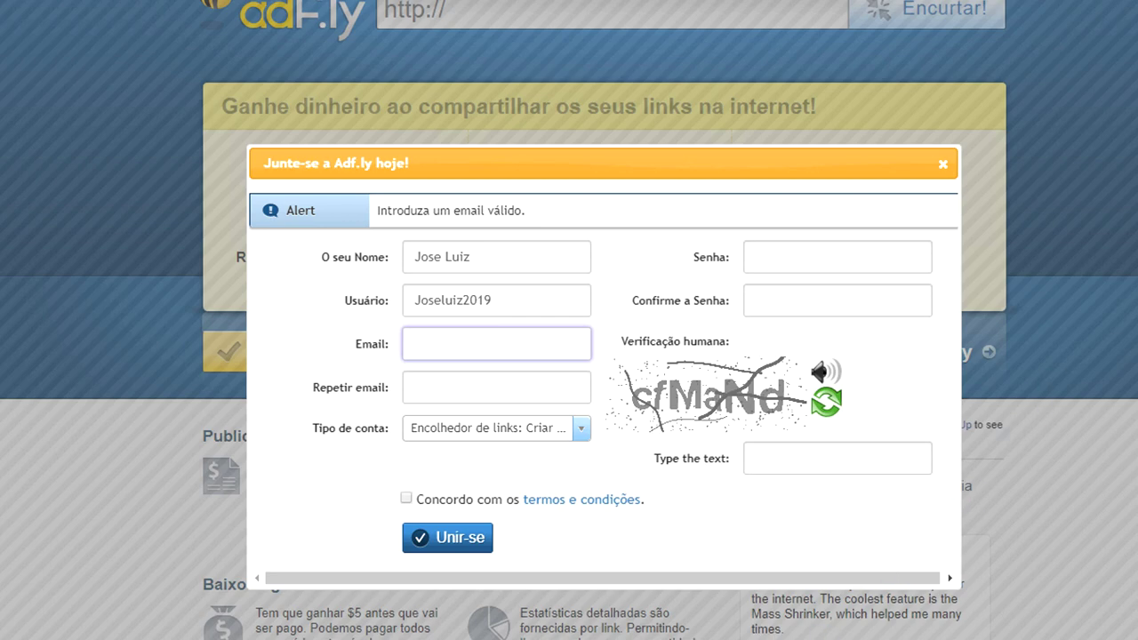
click(661, 45)
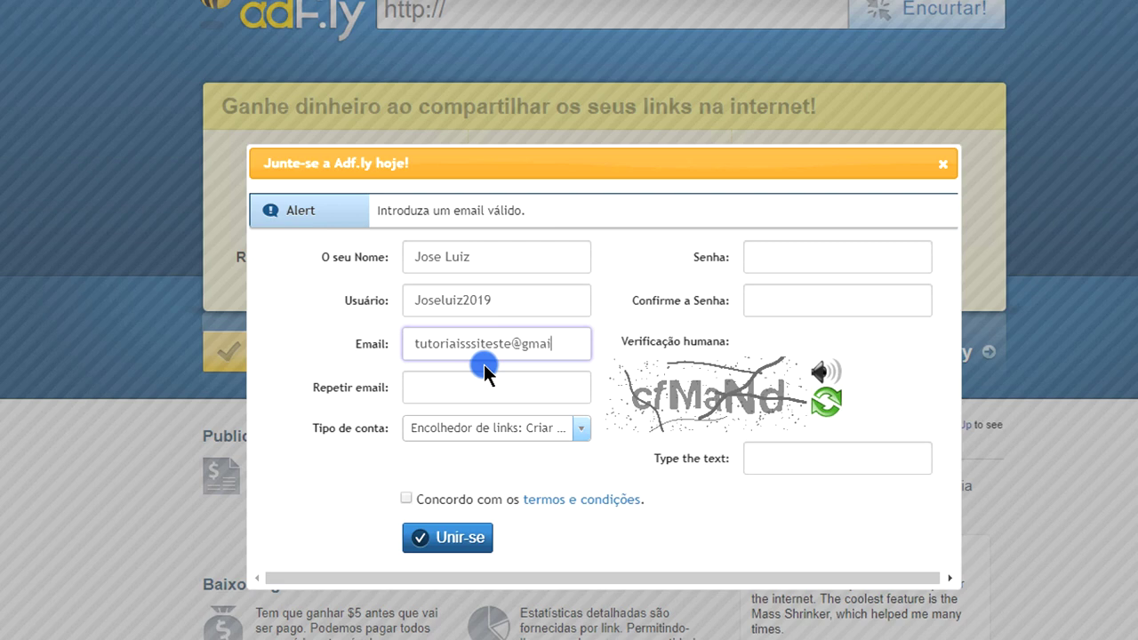
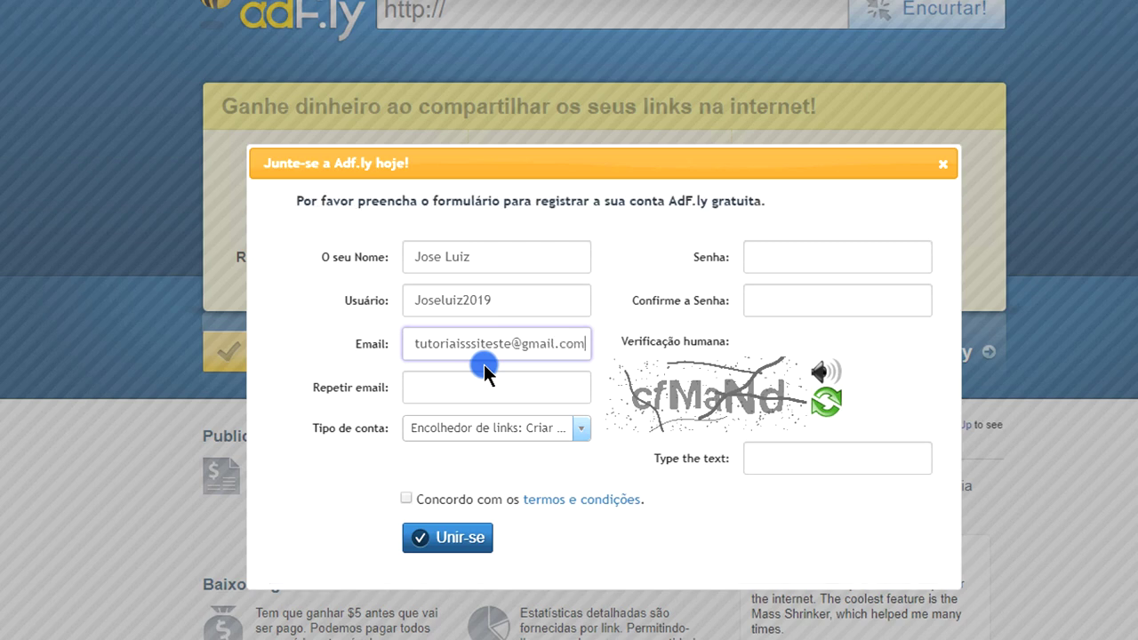
key(Tab)
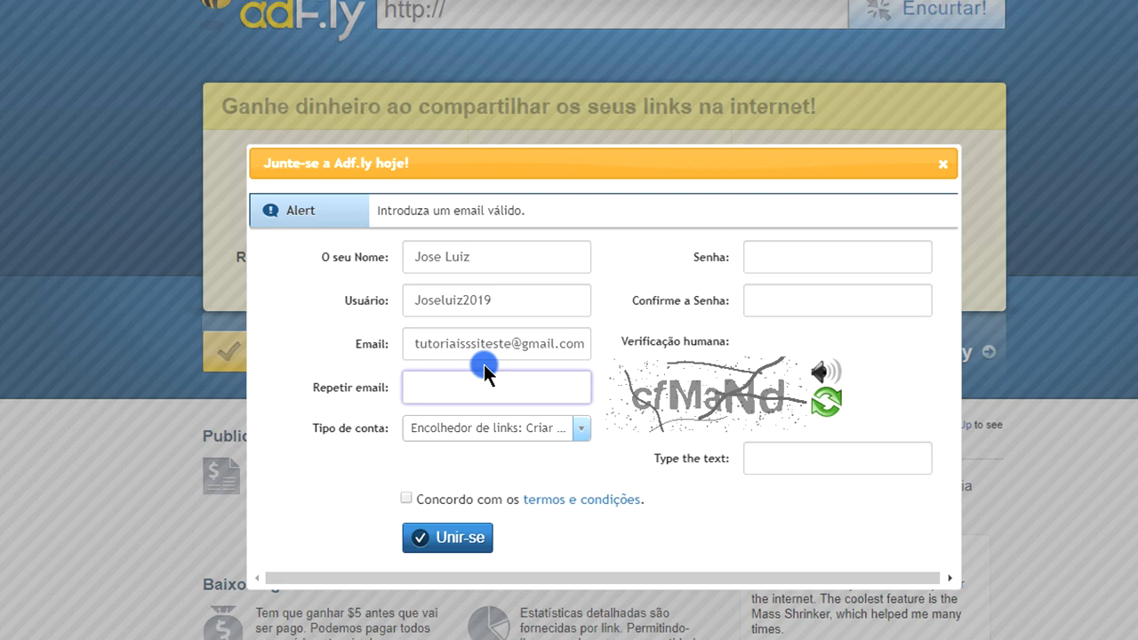
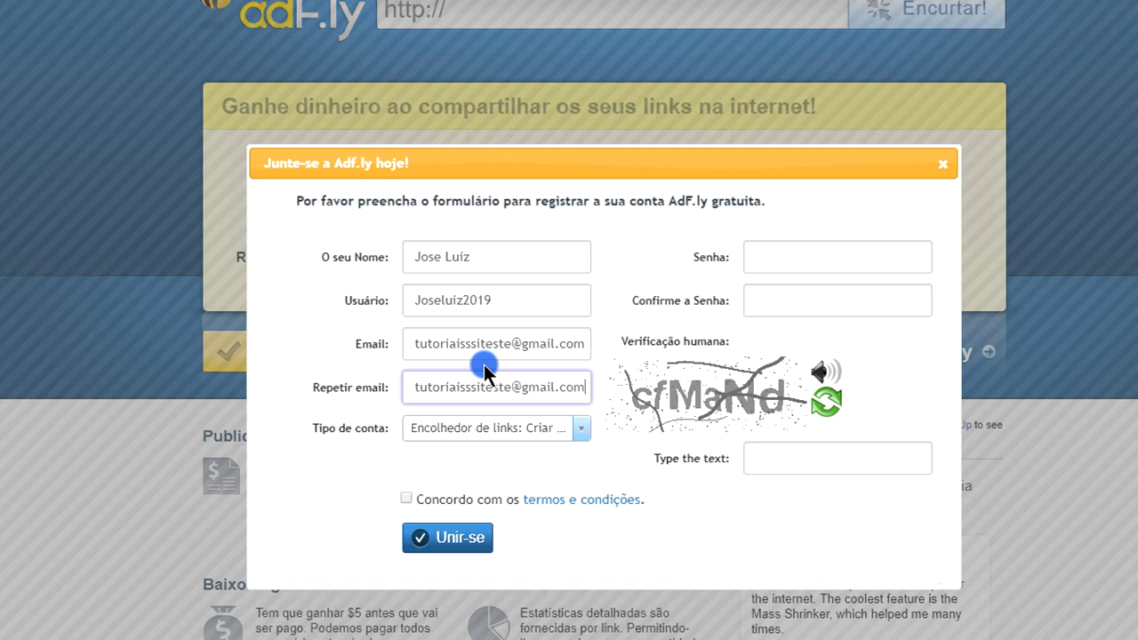
click(573, 429)
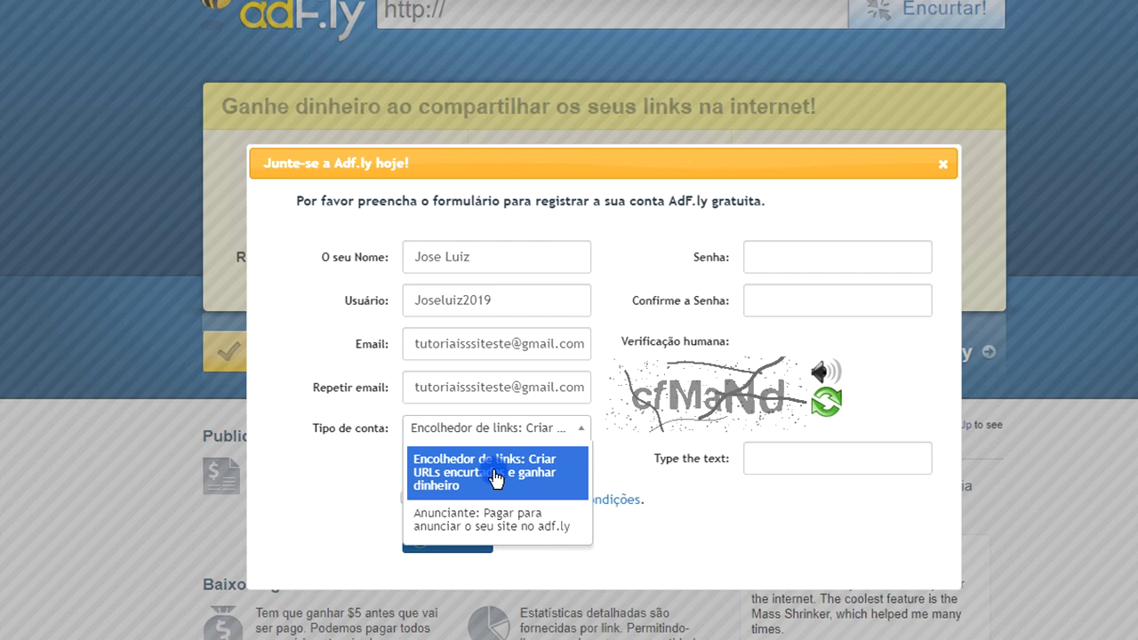
Keep the link shortener account type, enter a password twice, answer the captcha, accept terms, and submit
click(495, 479)
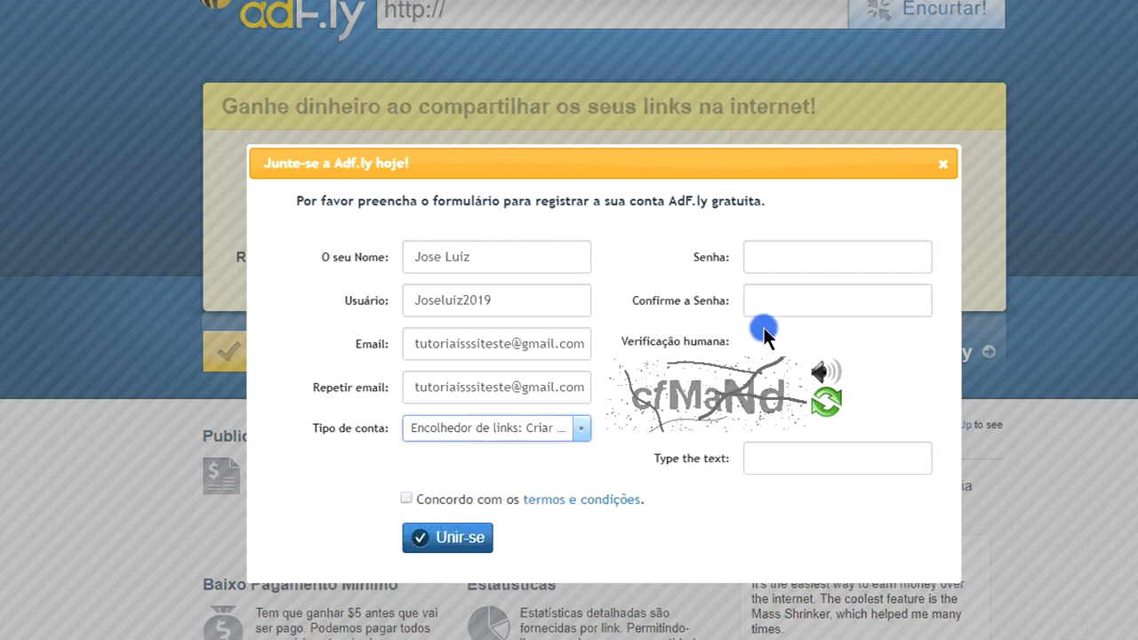
key(Tab)
key(Tab)
key(Tab)
key(Tab)
key(Tab)
key(Tab)
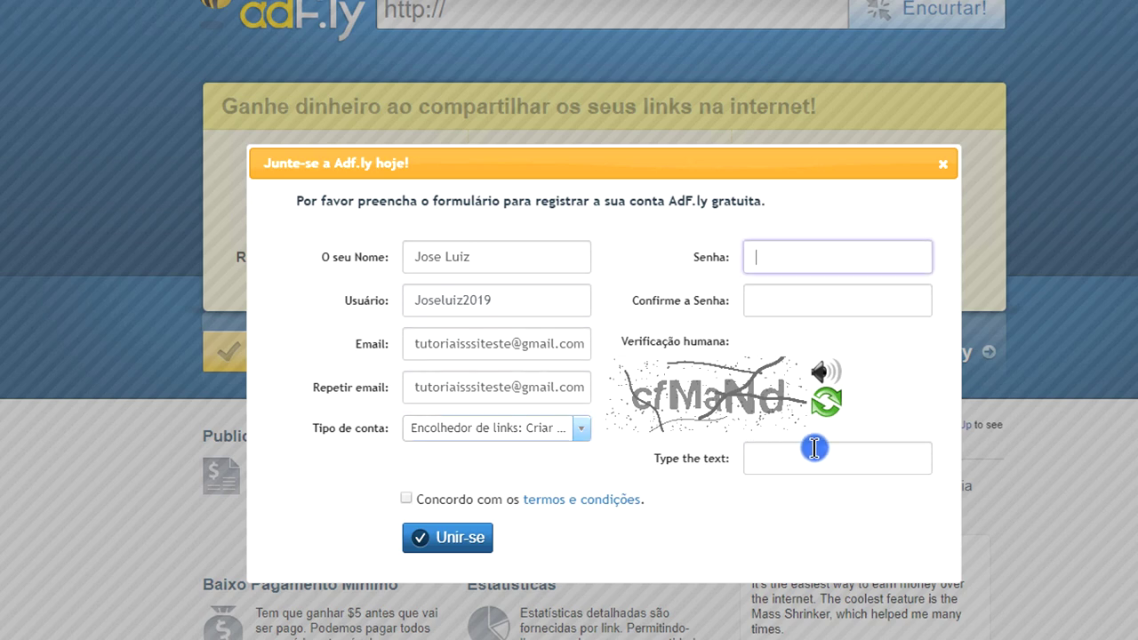
text(•••••)
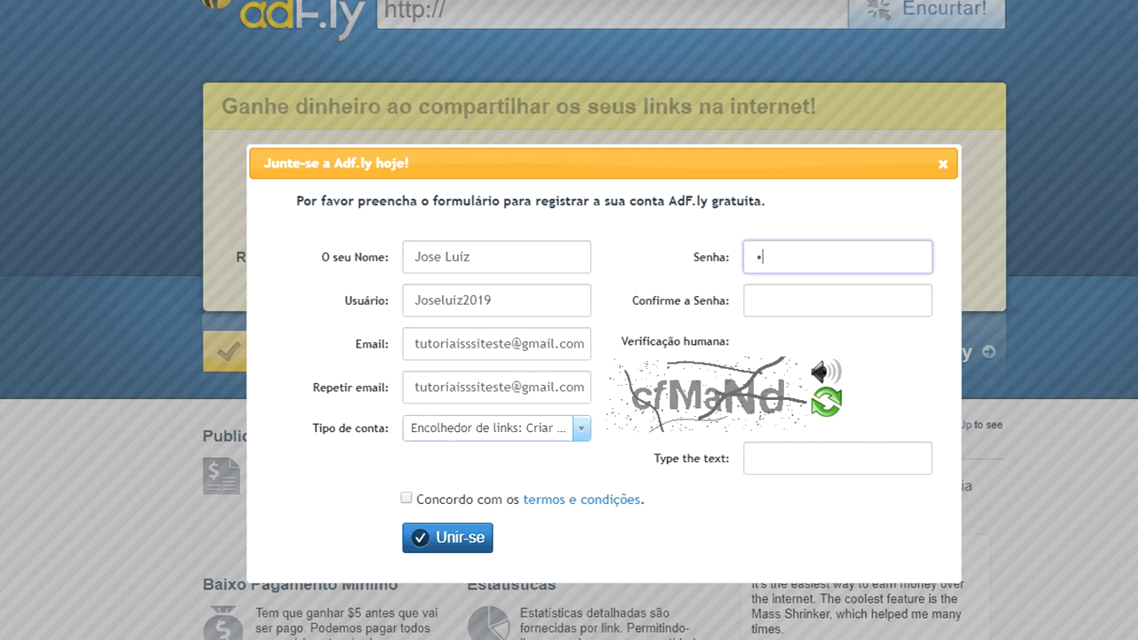
text(•••)
click(837, 300)
text(••••••••)
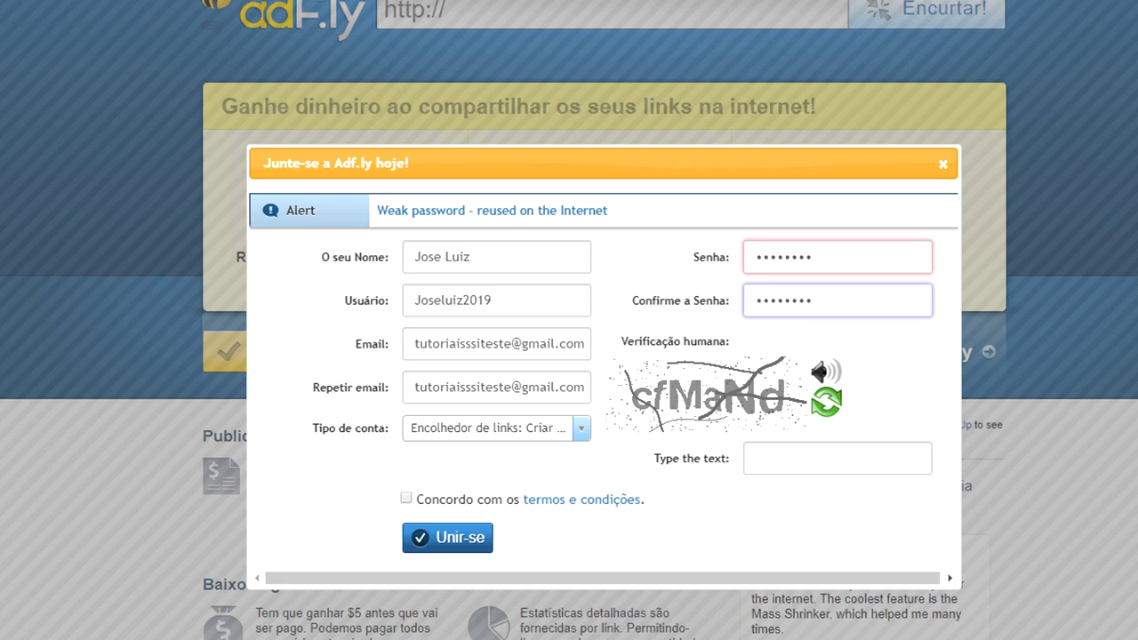
click(836, 458)
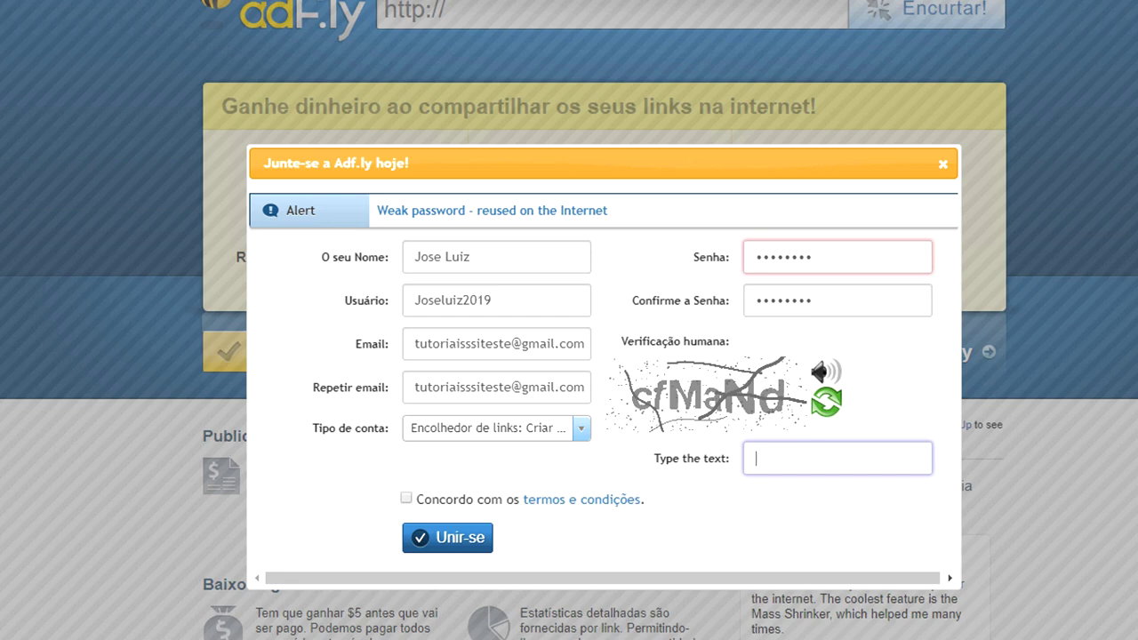
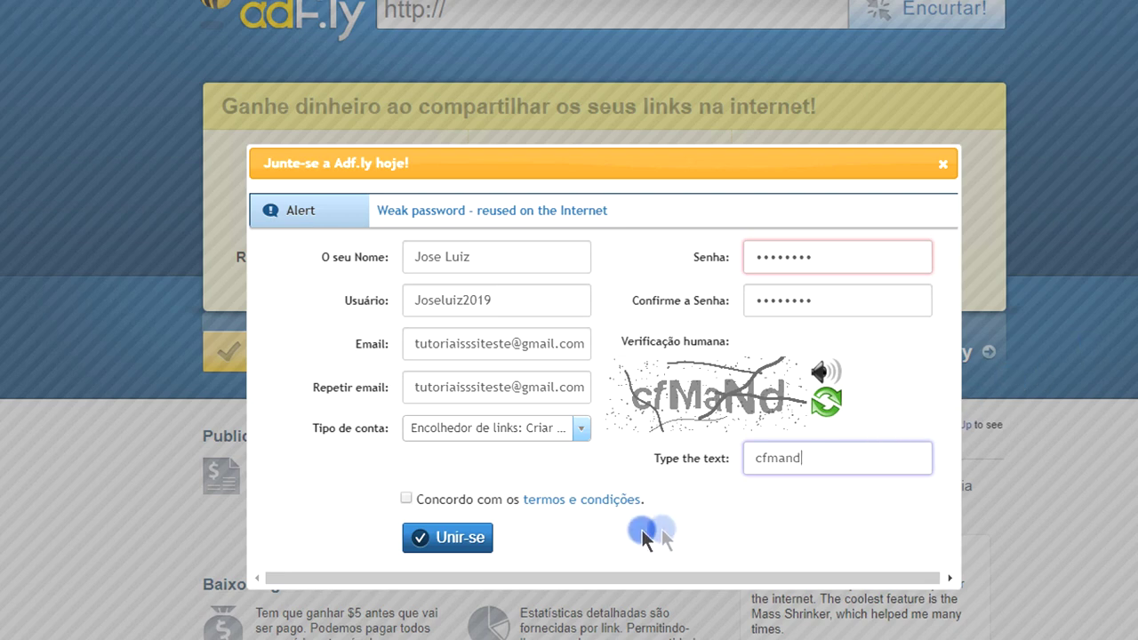
click(406, 499)
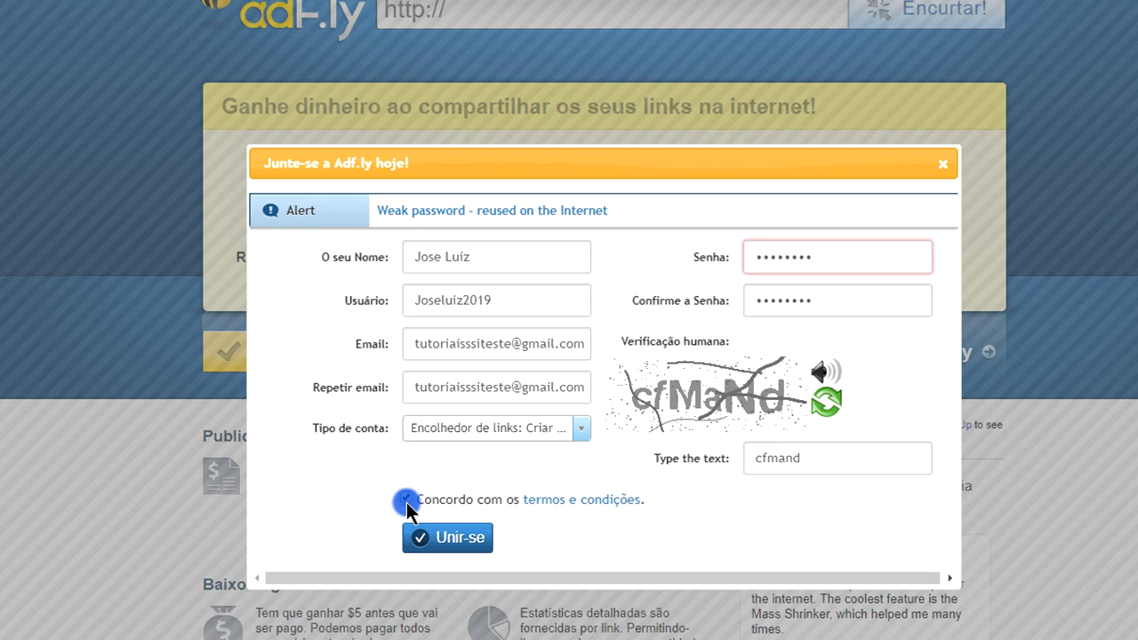
click(453, 540)
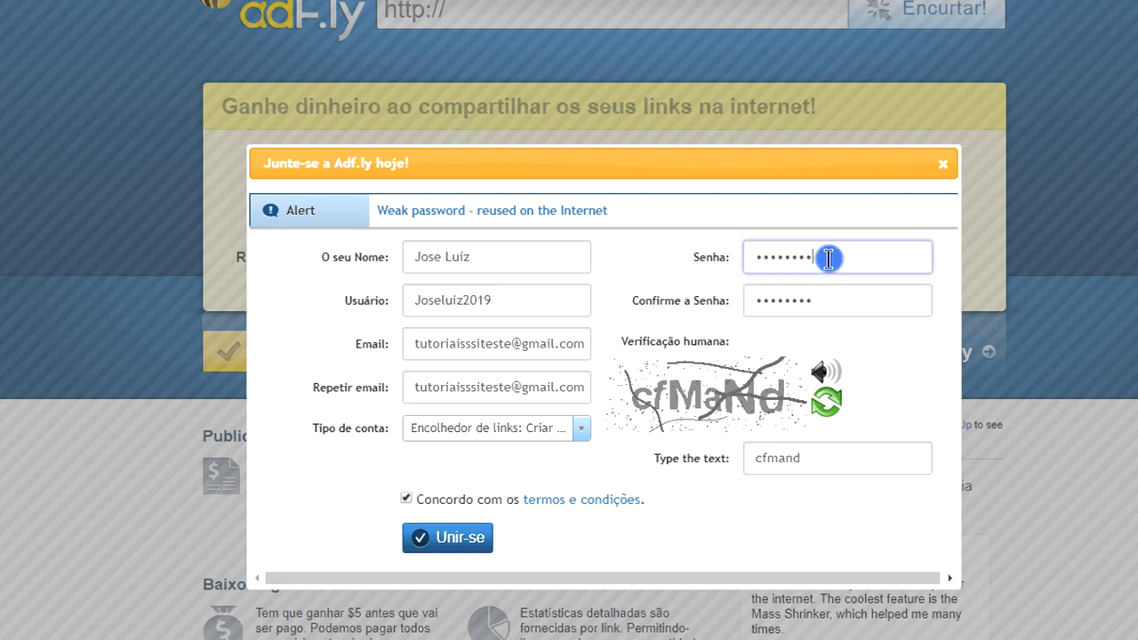
Replace the password with a stronger one in both password fields and resubmit
drag(839, 256, 691, 255)
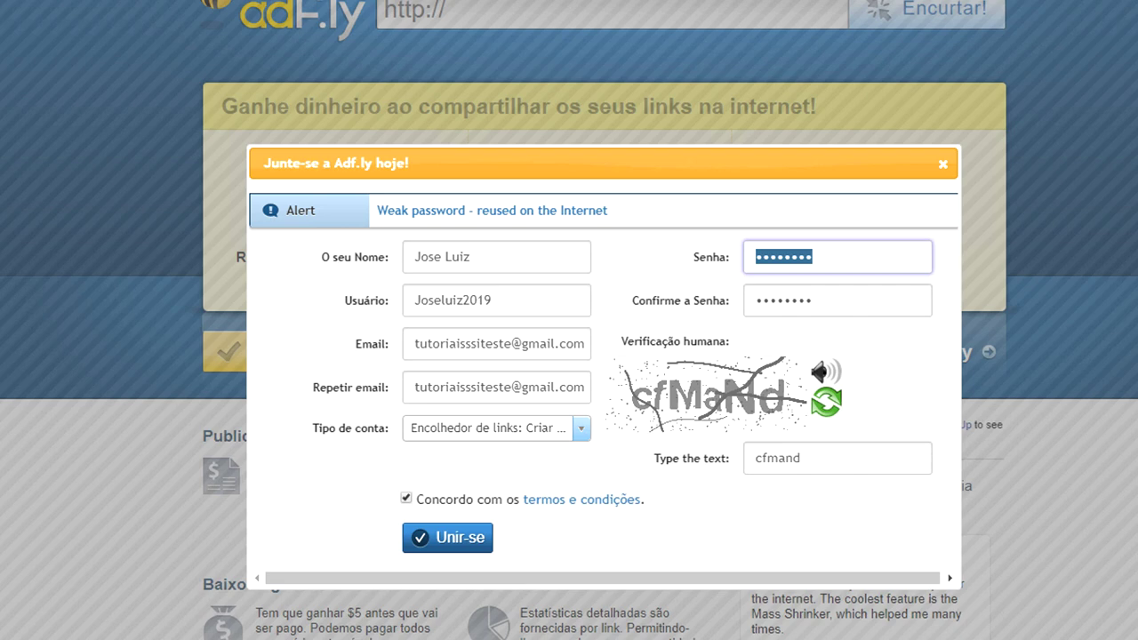
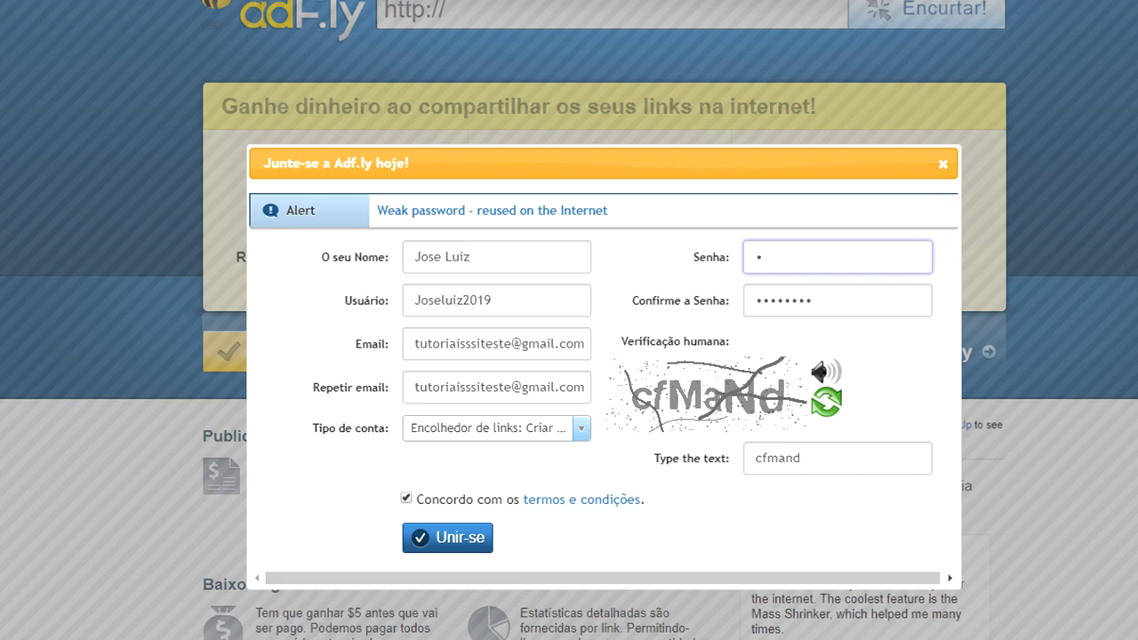
key(Tab)
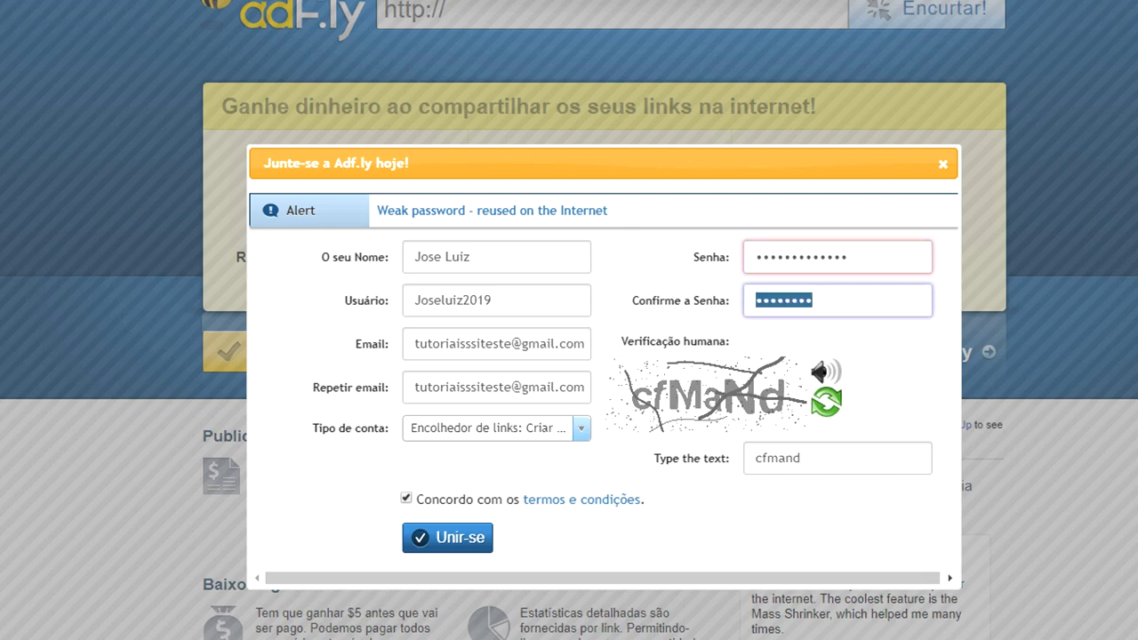
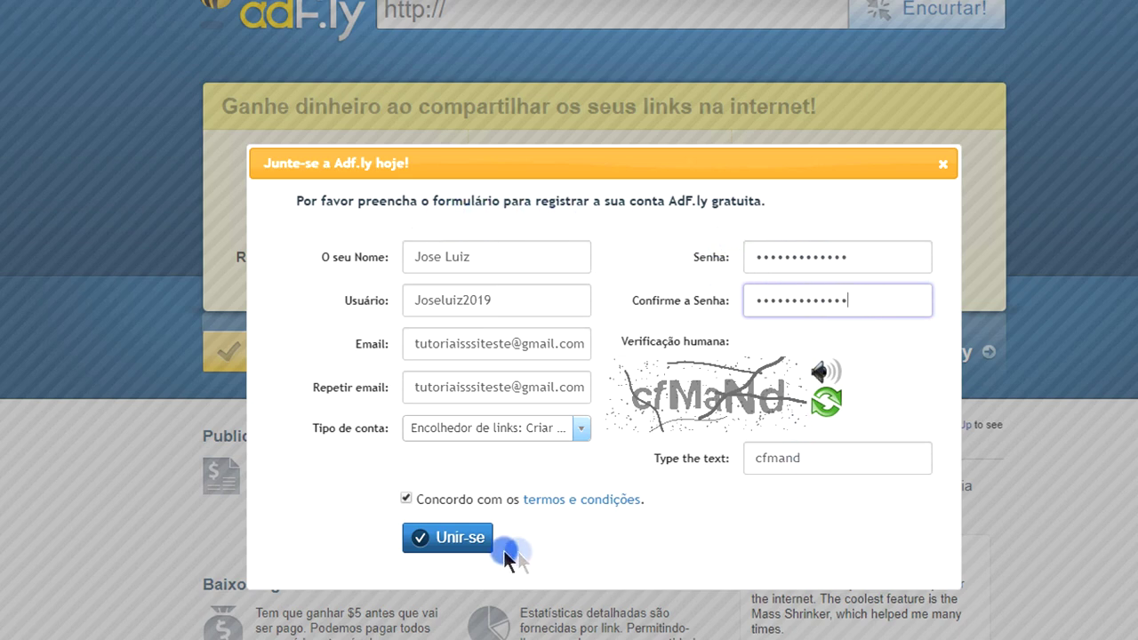
click(454, 540)
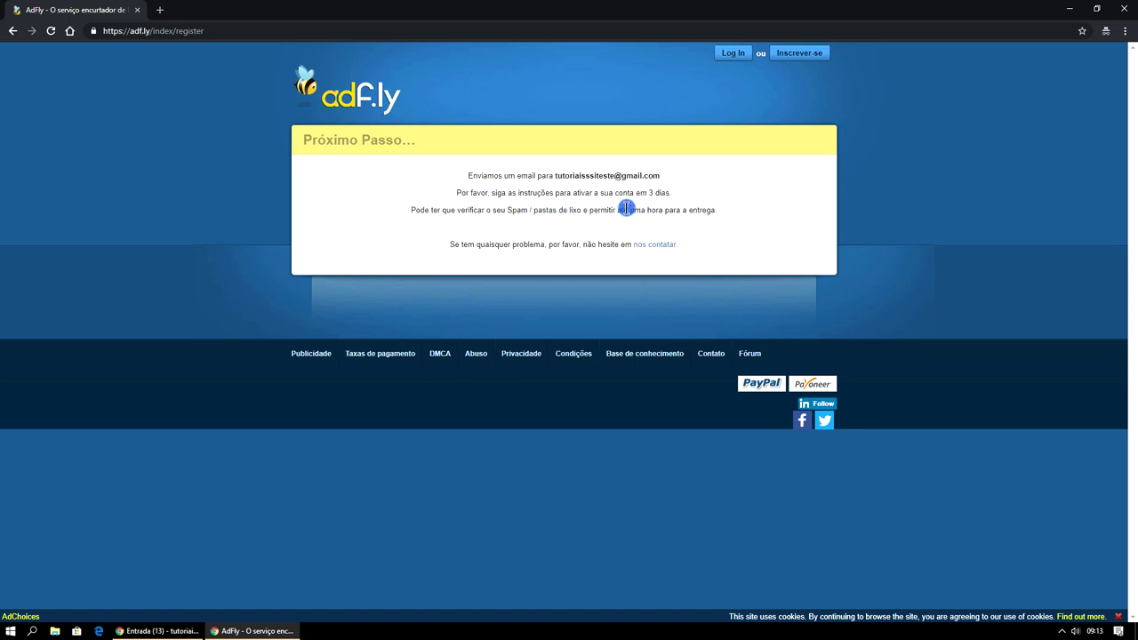
Open the 'Account Confirmation with AdF.ly' email in Gmail and follow its confirmation link
click(158, 630)
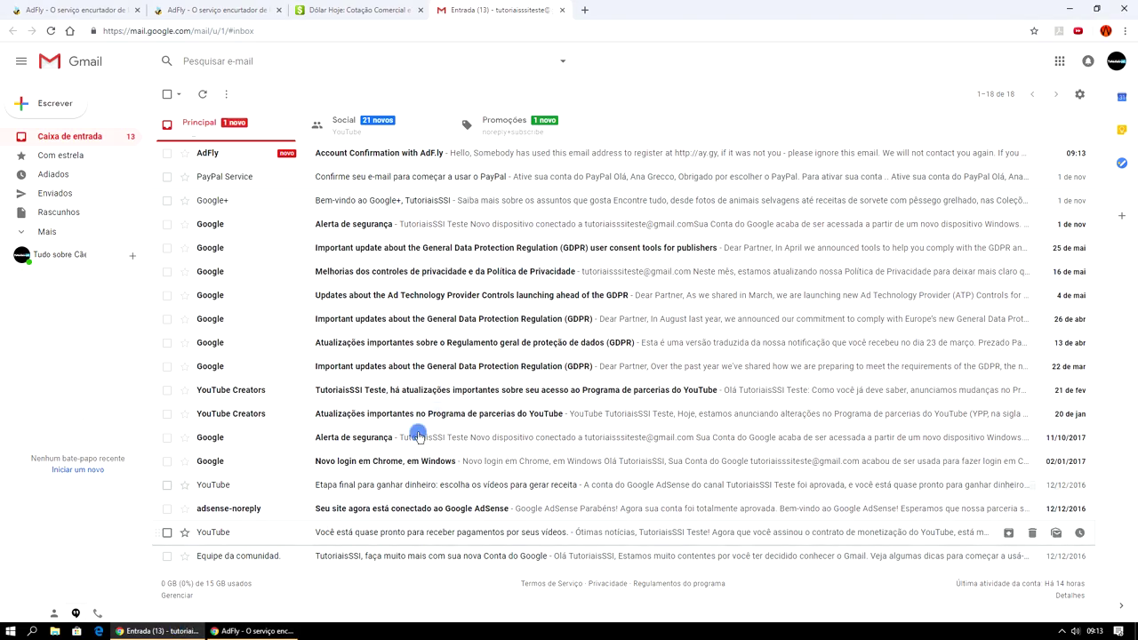
click(427, 156)
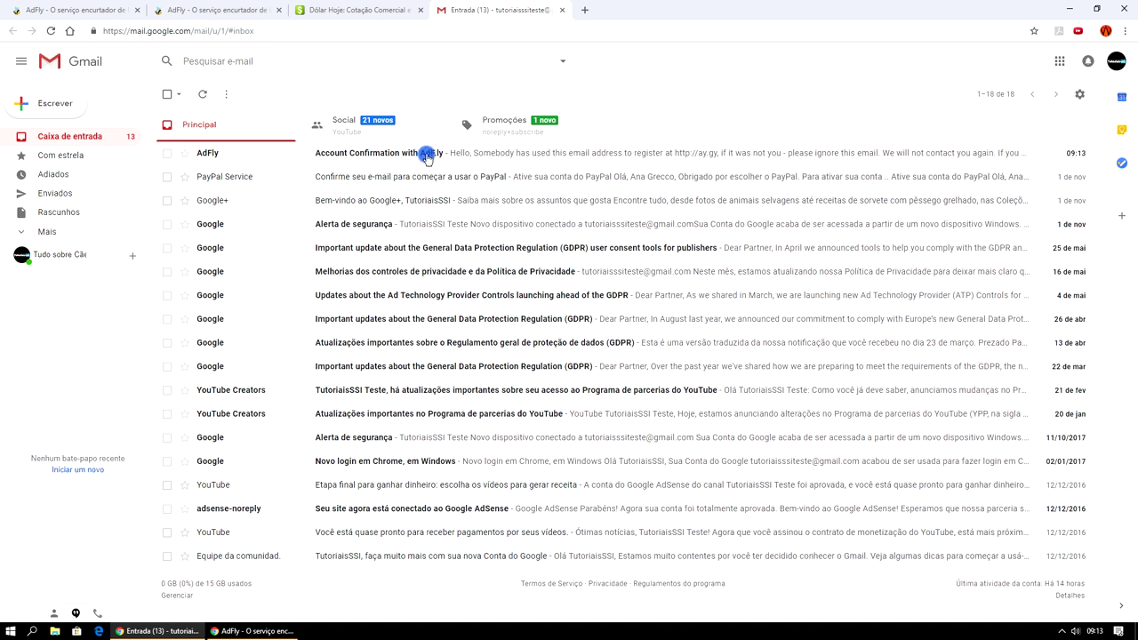
click(394, 153)
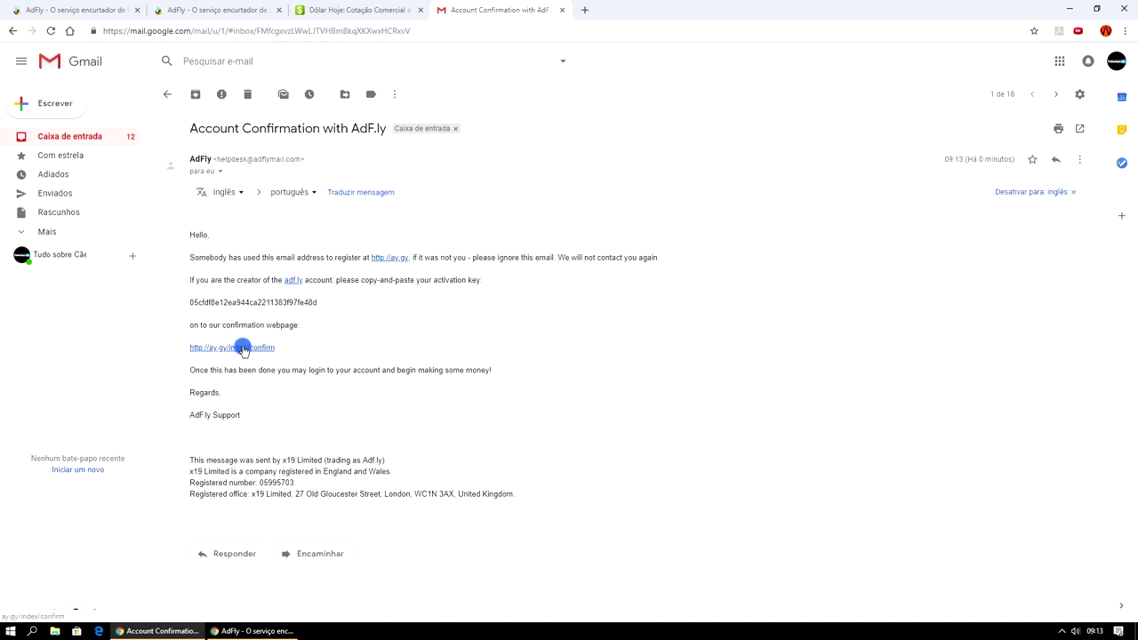
click(242, 348)
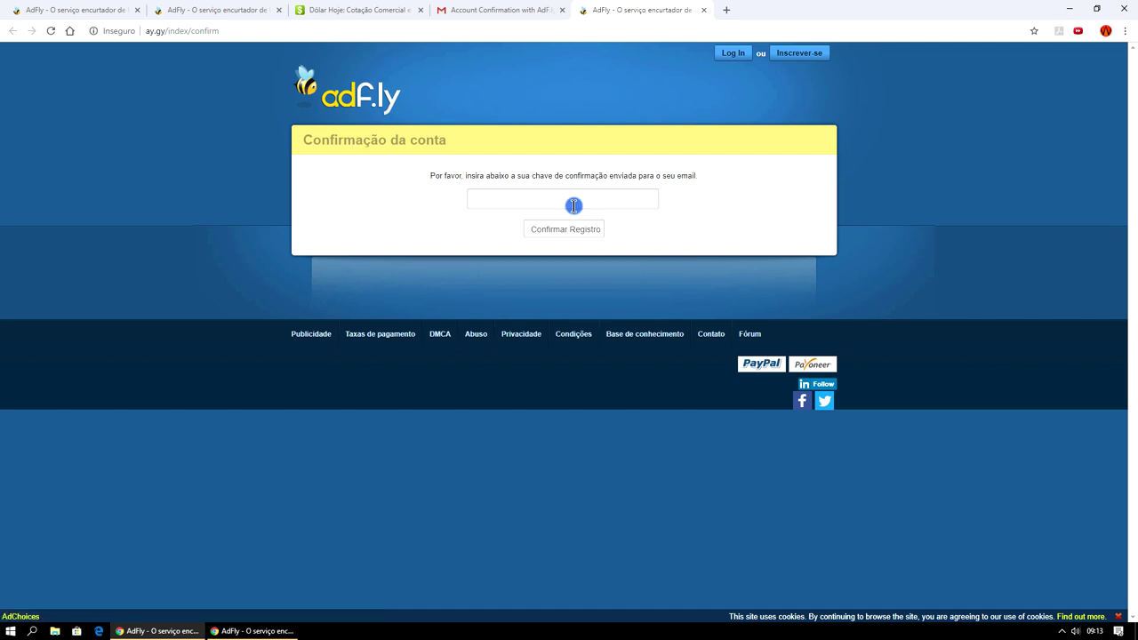
Copy the activation key from the email into AdFly, confirm the registration, and go to login
click(520, 9)
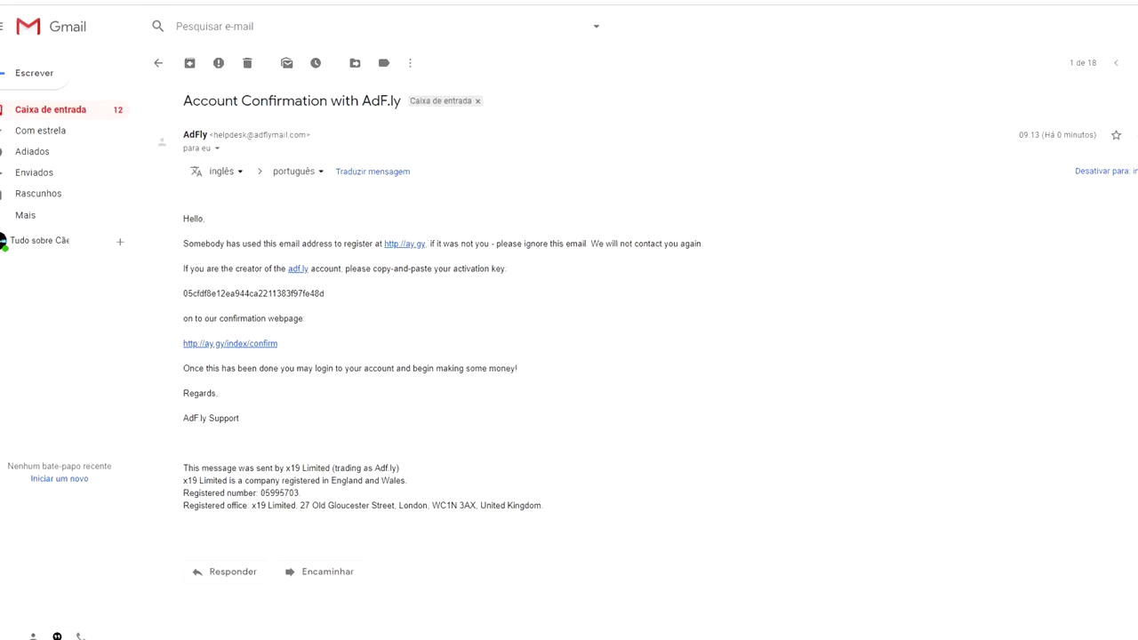
drag(382, 264, 163, 257)
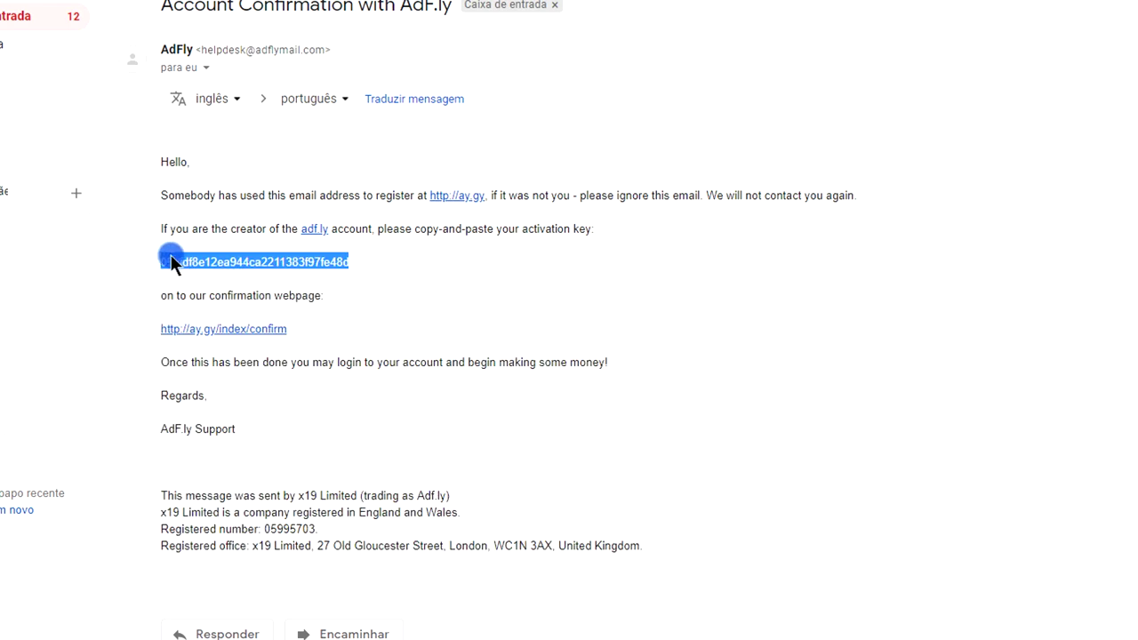
right_click(174, 260)
click(236, 268)
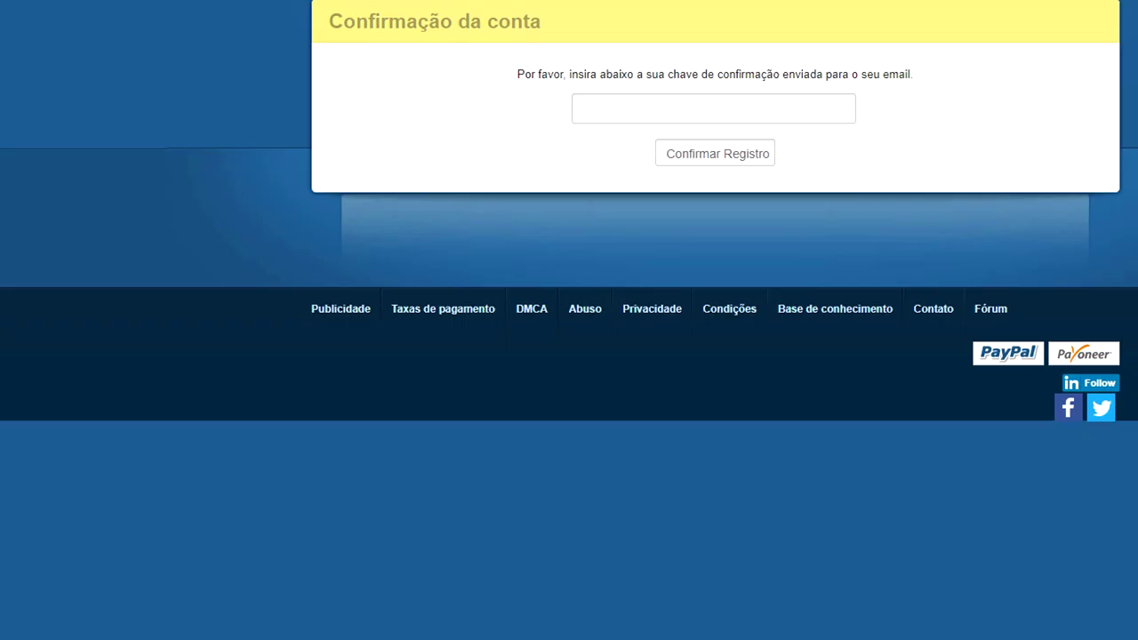
right_click(765, 107)
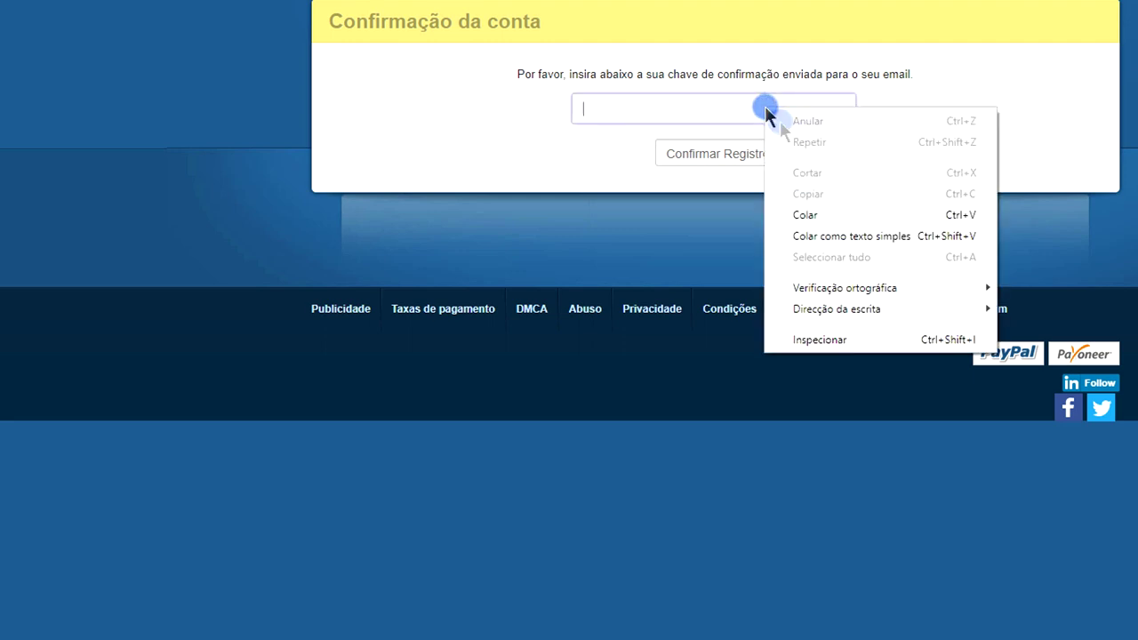
click(831, 218)
click(736, 155)
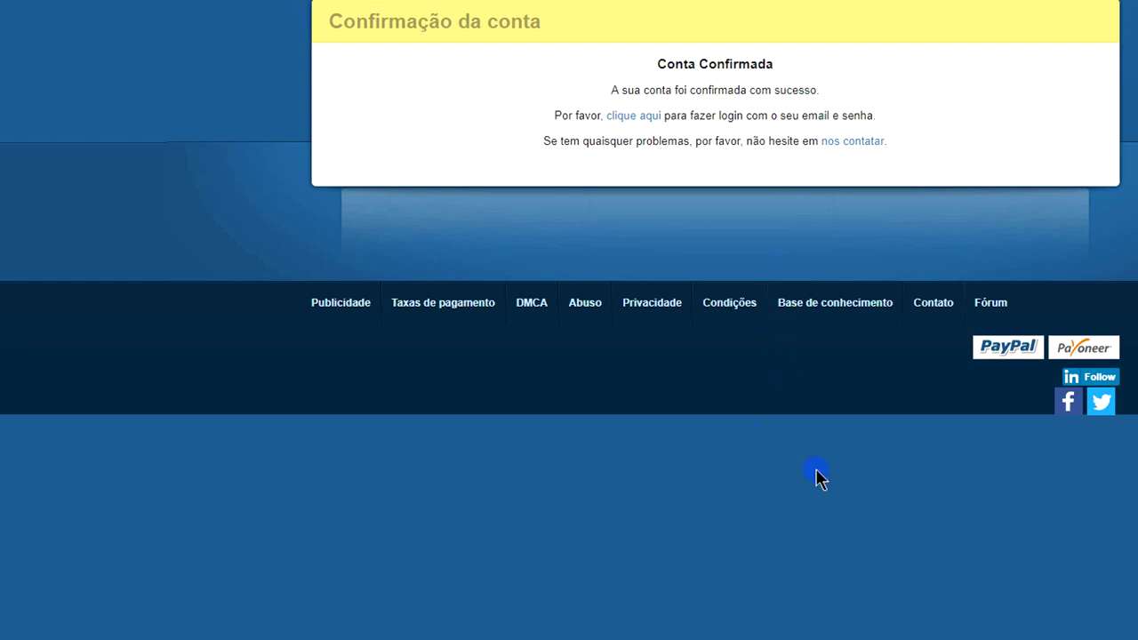
click(646, 122)
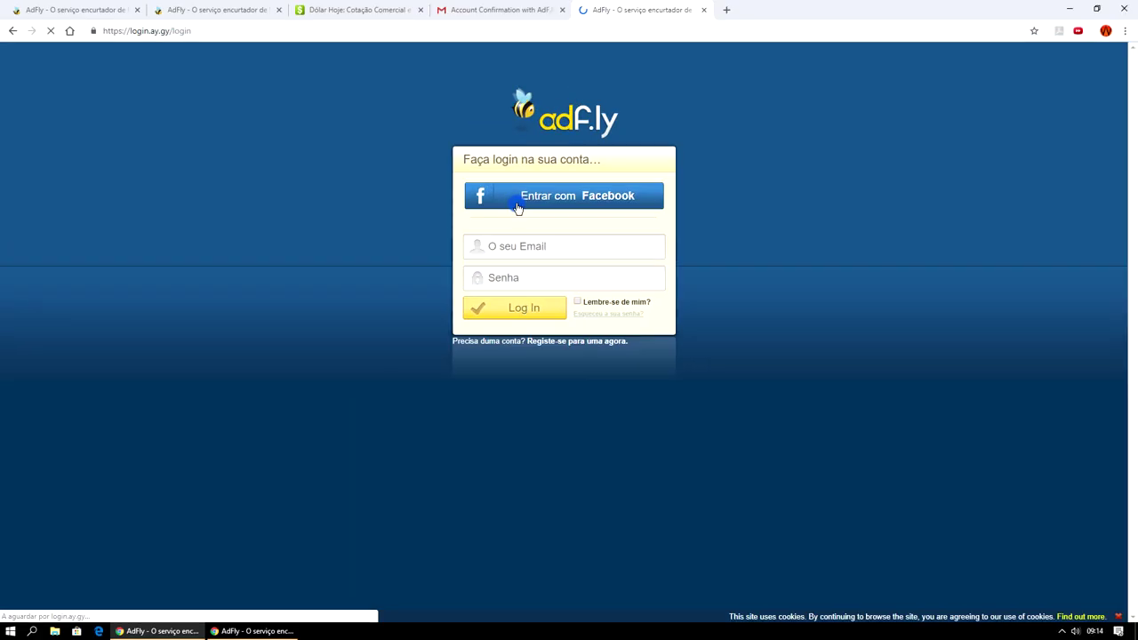
Log in with the new account's e-mail and password, ticking remember me and saving the password in Chrome
click(564, 248)
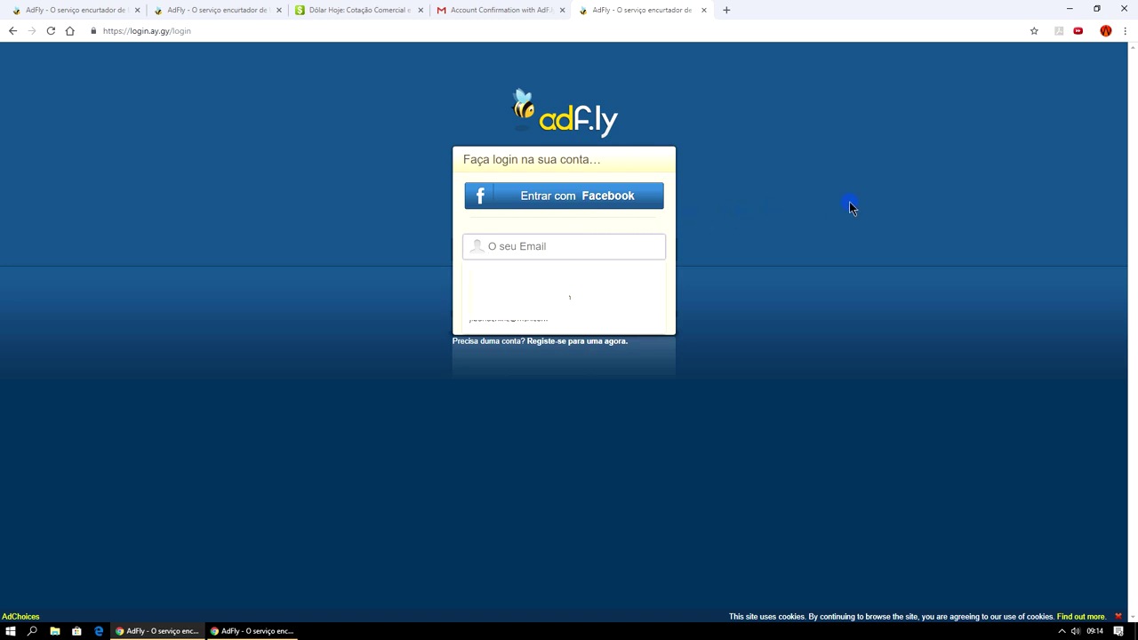
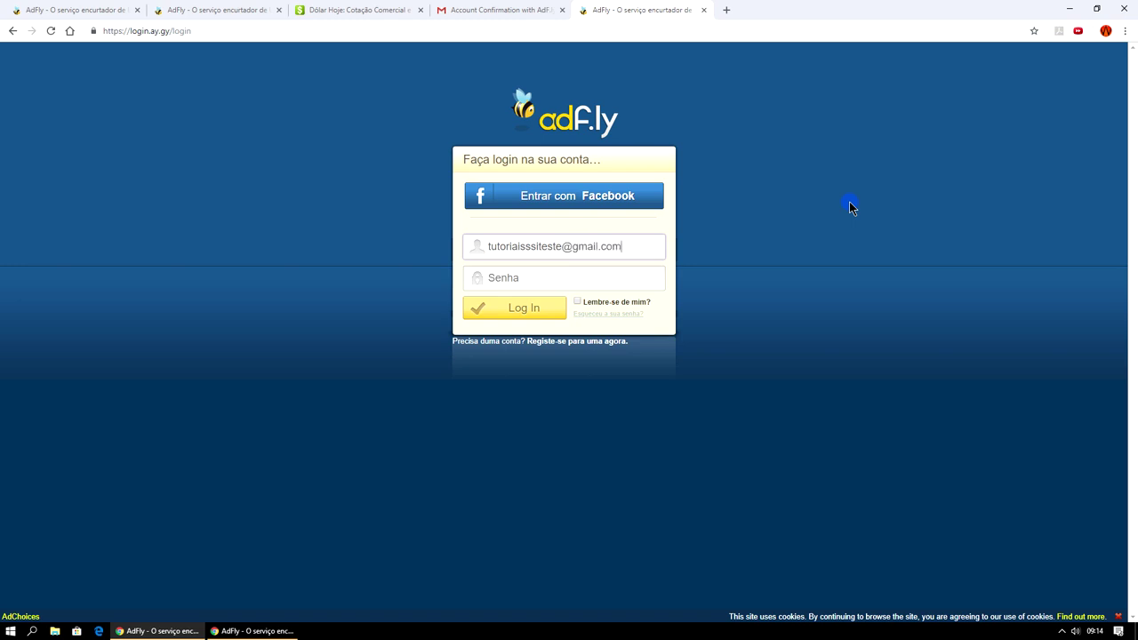
key(Tab)
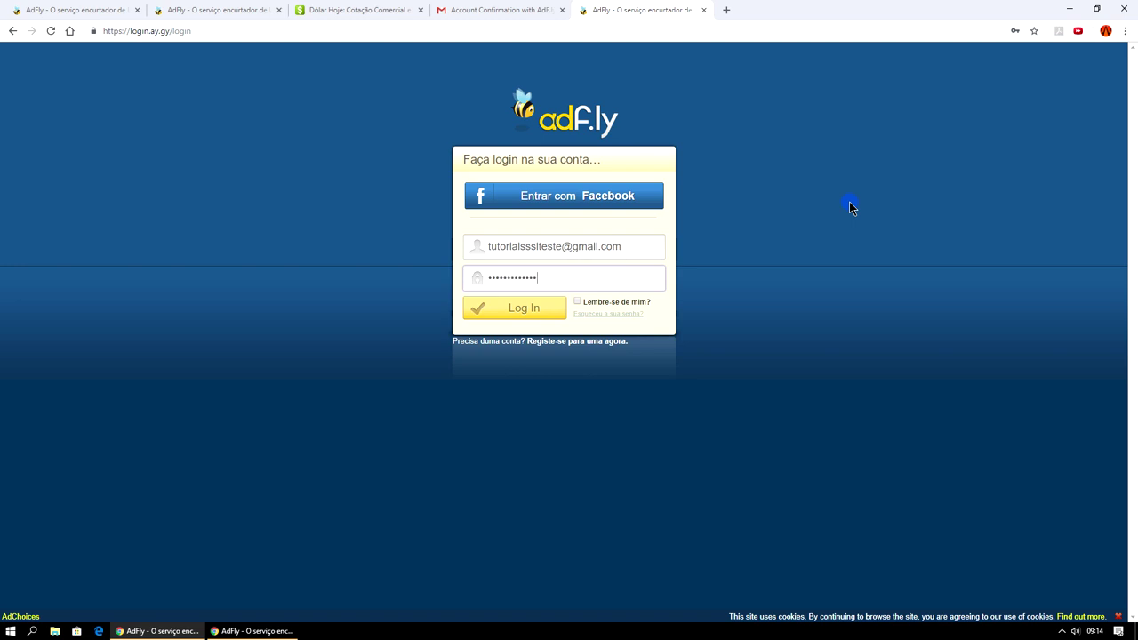
click(576, 303)
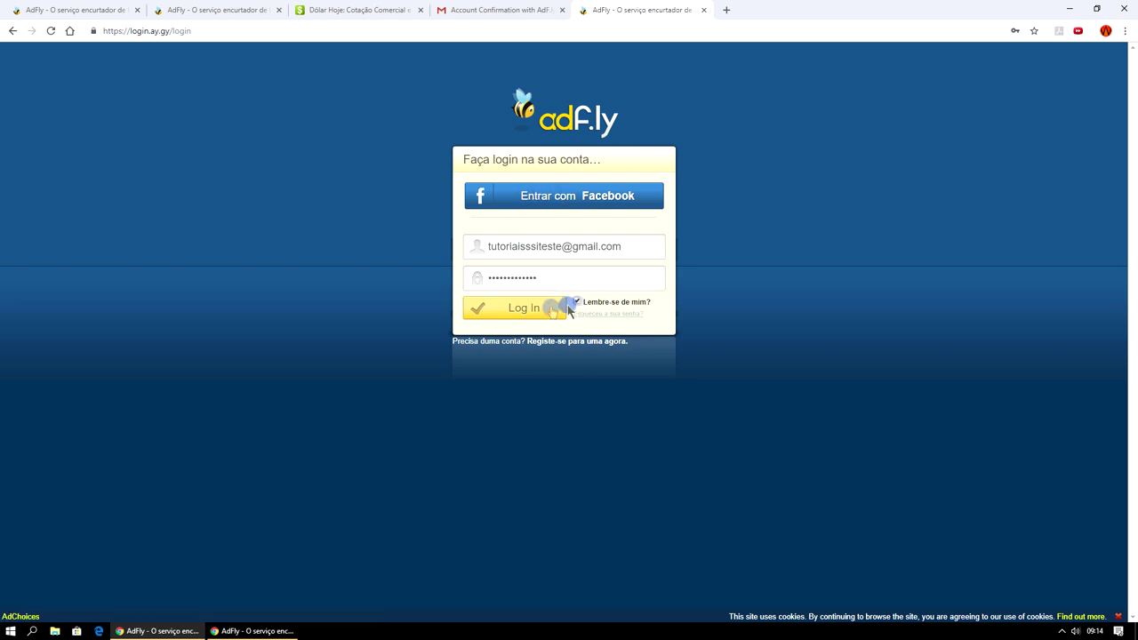
click(560, 308)
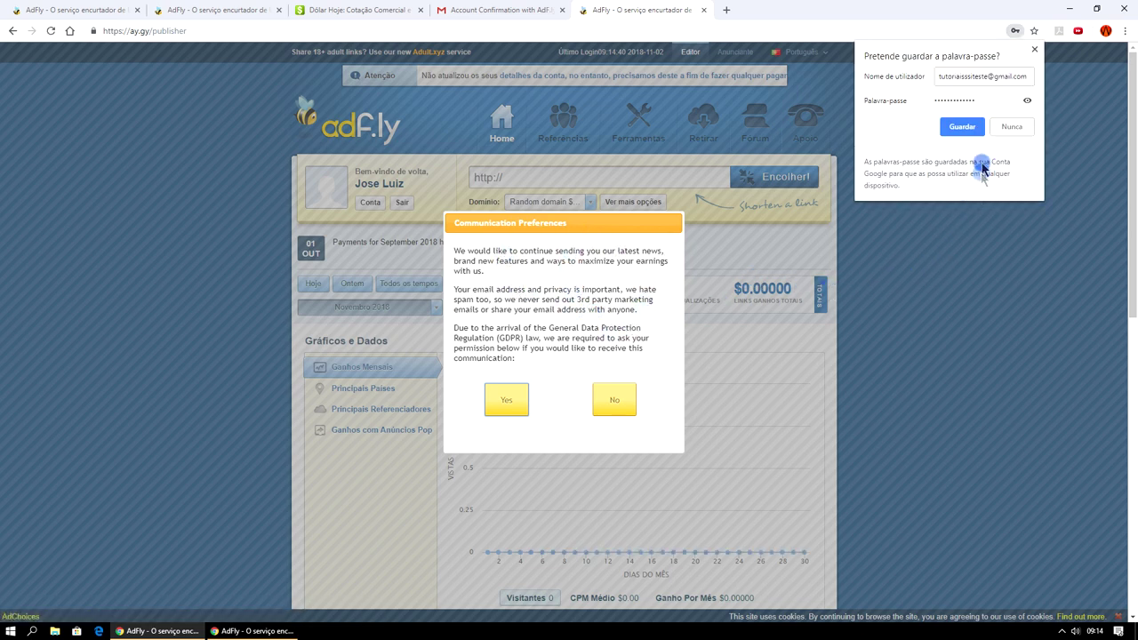
click(966, 127)
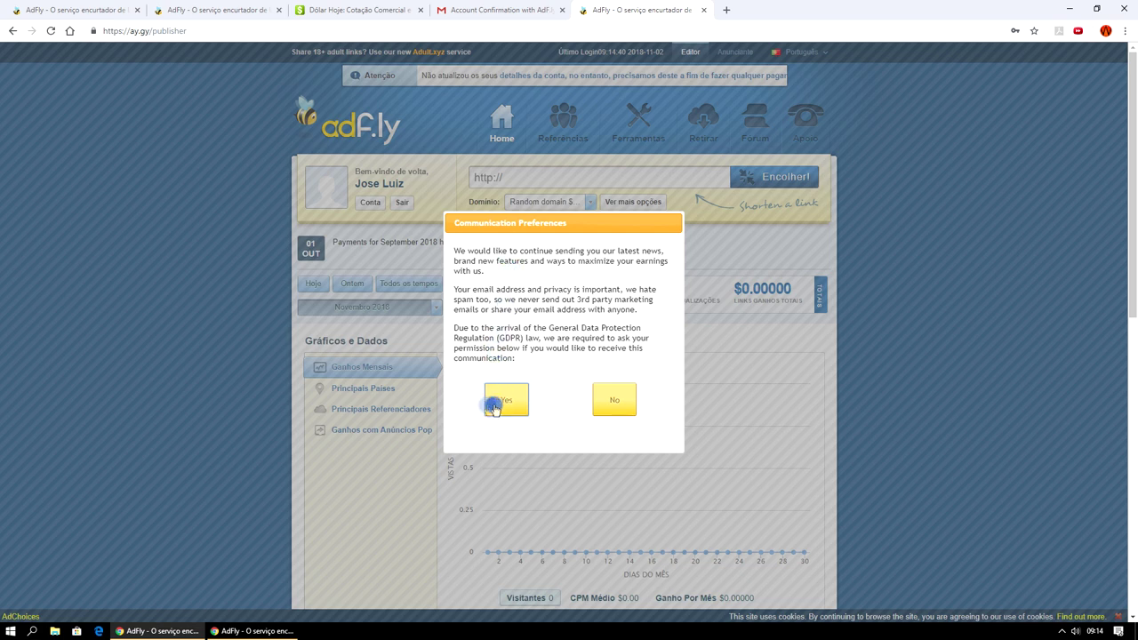
Translate the dashboard into Portuguese, accept Communication Preferences, and review the empty $0.00000 dashboard
right_click(906, 257)
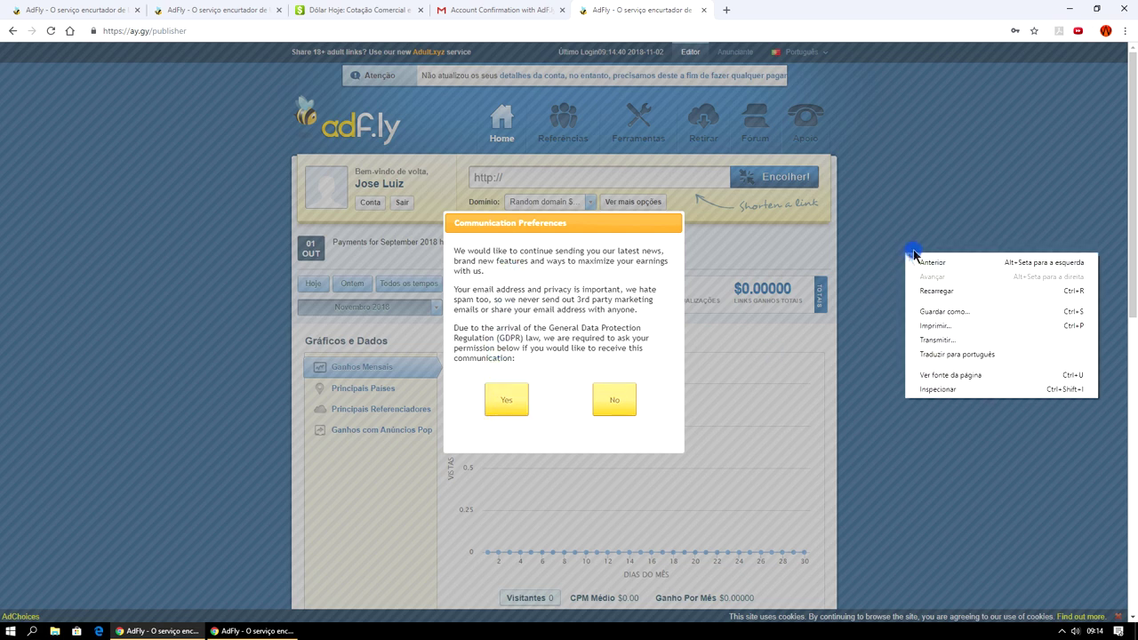
click(959, 354)
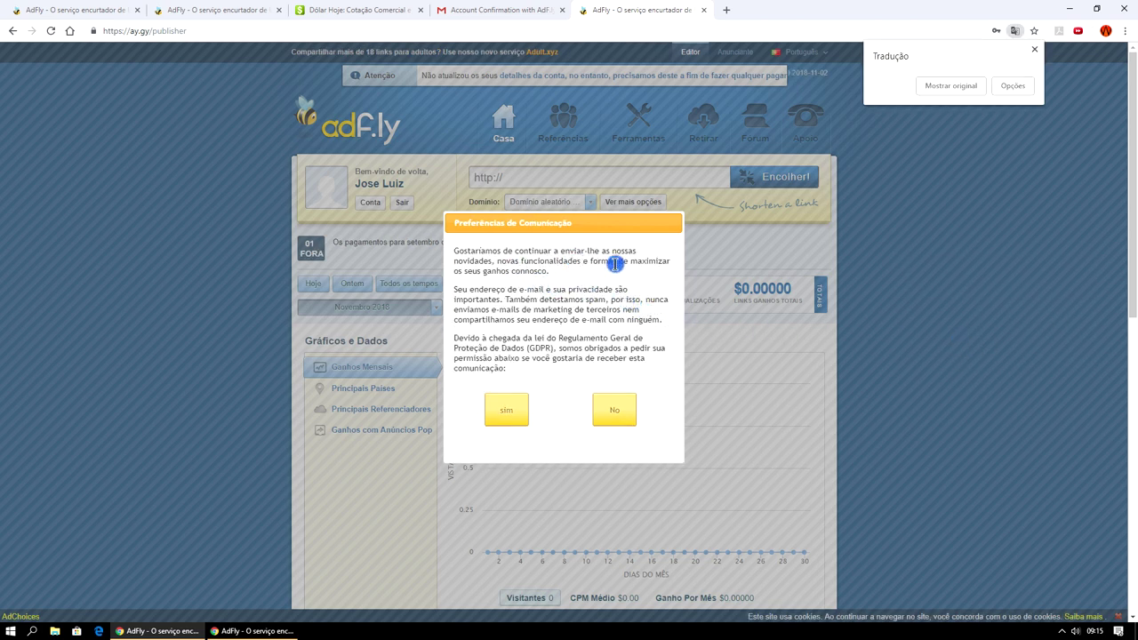
click(512, 414)
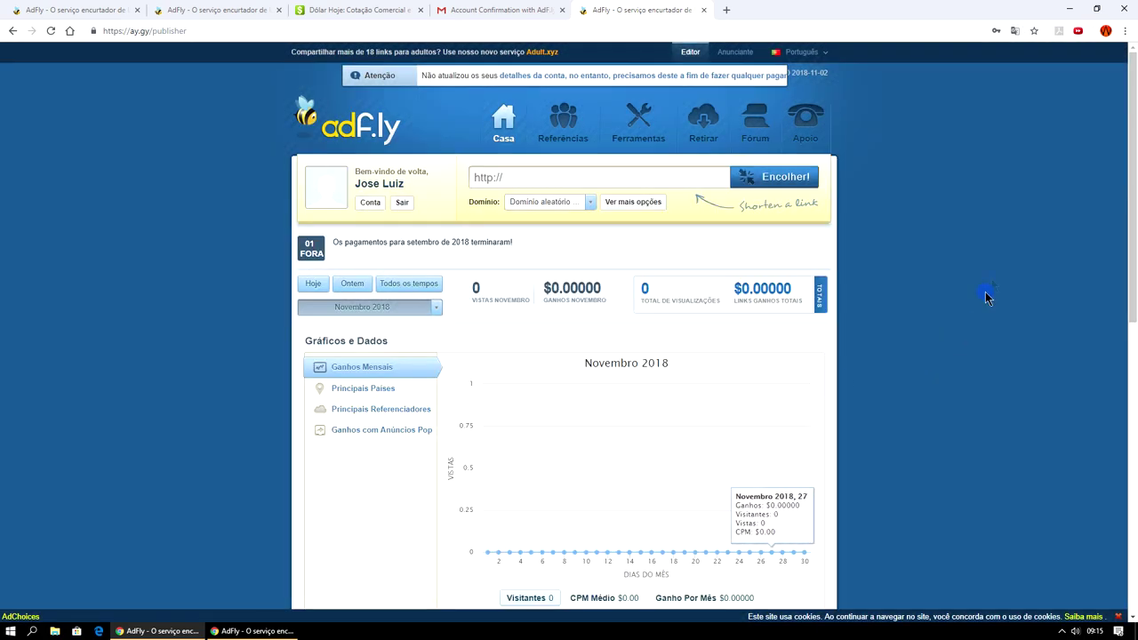
scroll(985, 252, down, 5)
scroll(984, 252, up, 3)
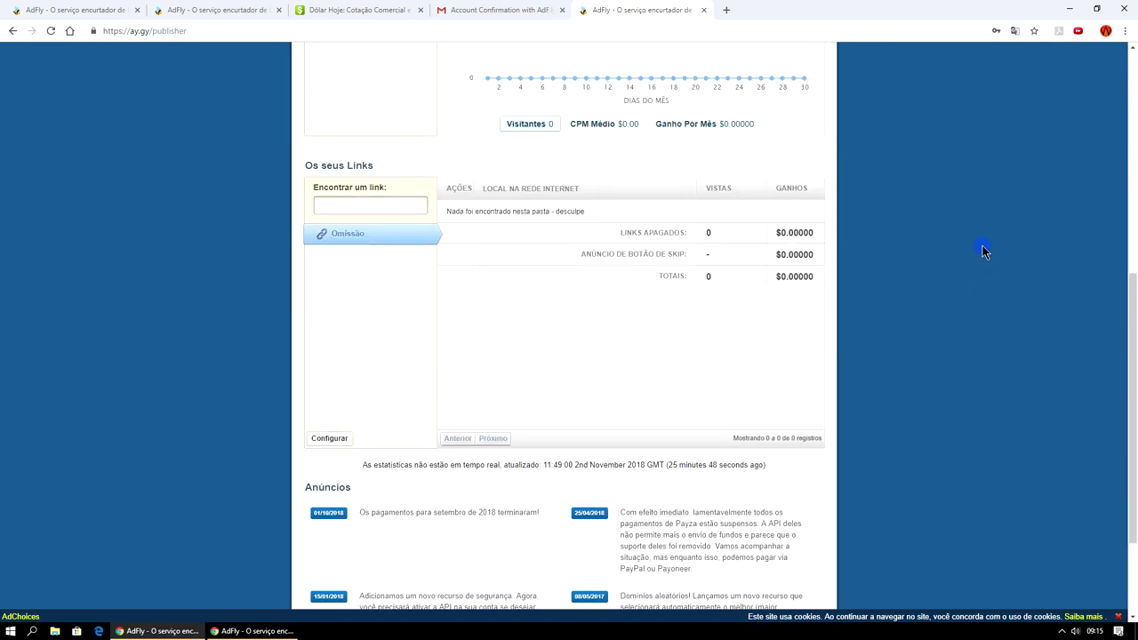
scroll(982, 251, up, 2)
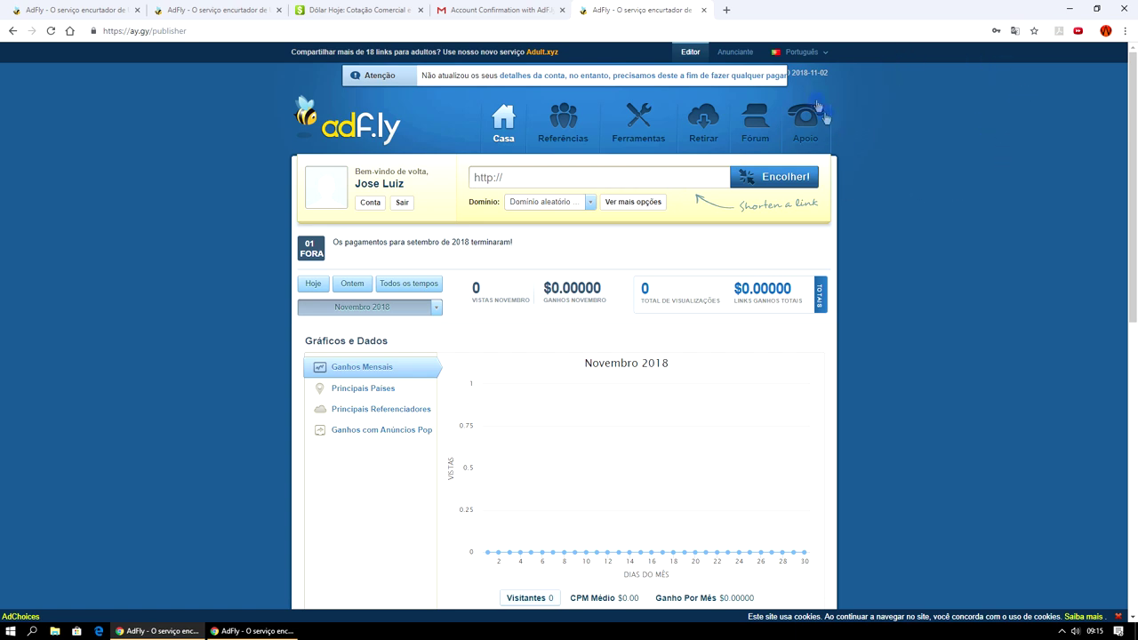
In a new tab, switch to the second Google account and open Blogger's ComoBaixar Games post list
click(730, 10)
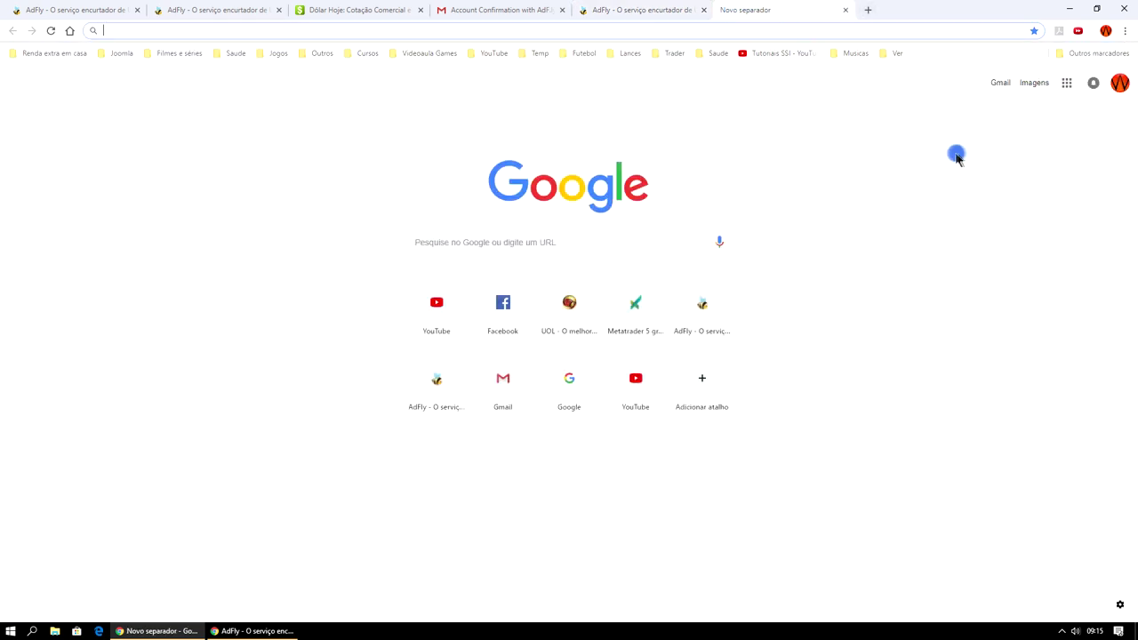
click(1069, 82)
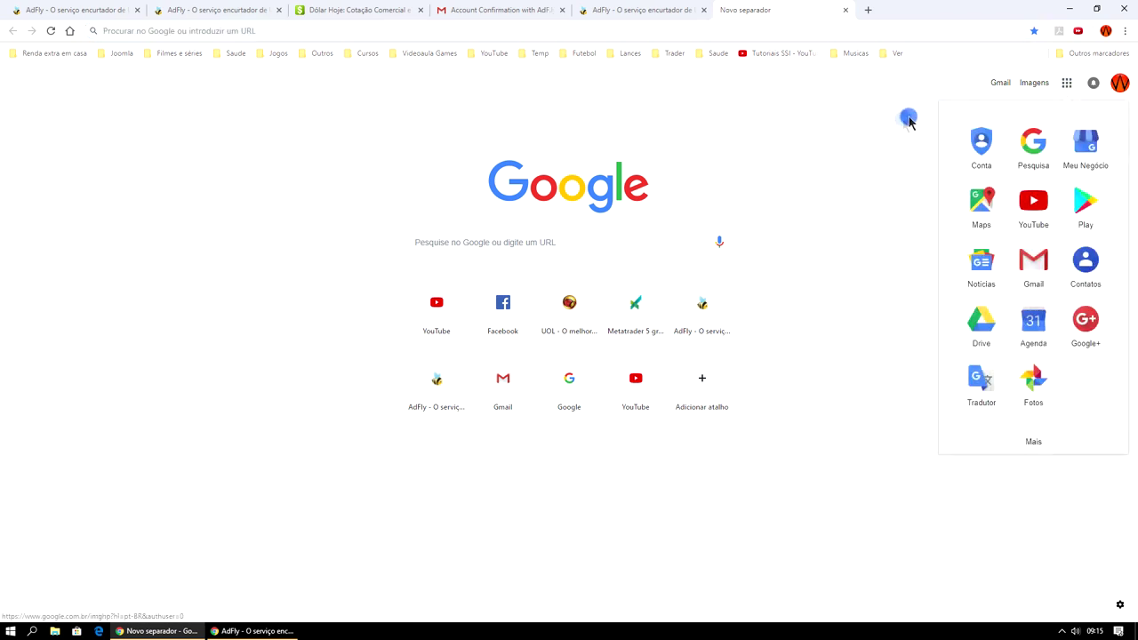
click(1122, 83)
click(1056, 203)
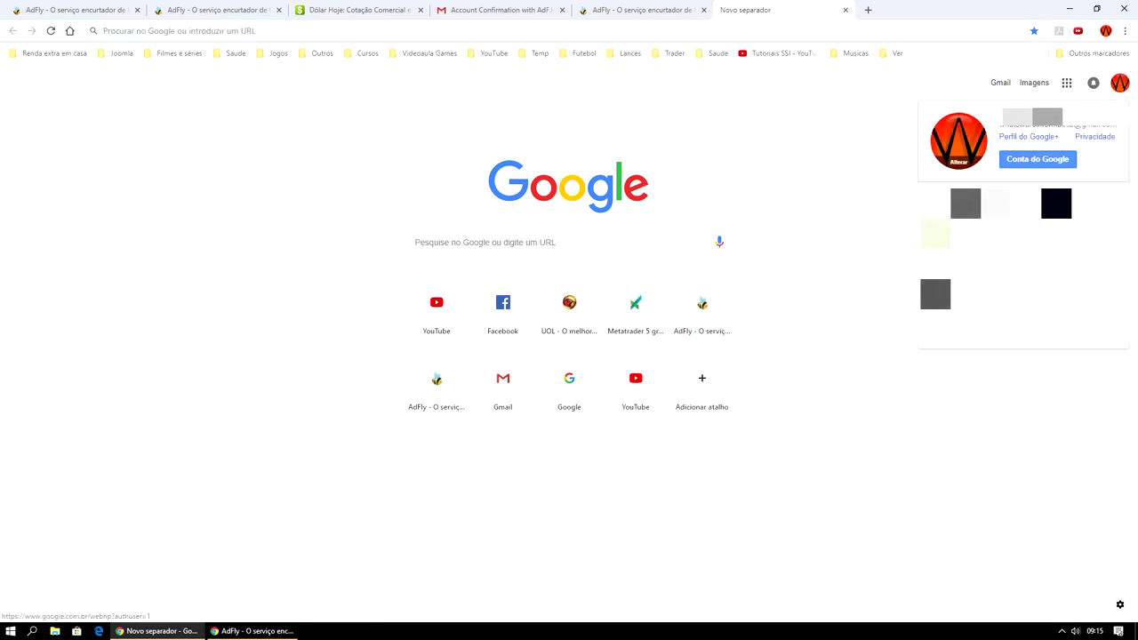
click(1058, 64)
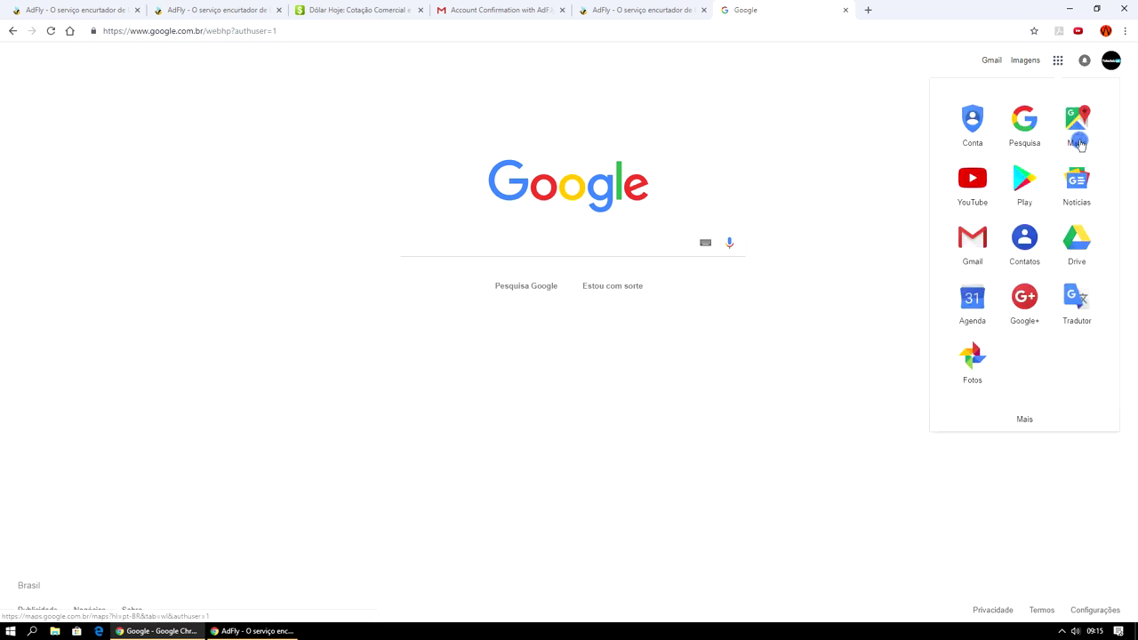
click(1025, 417)
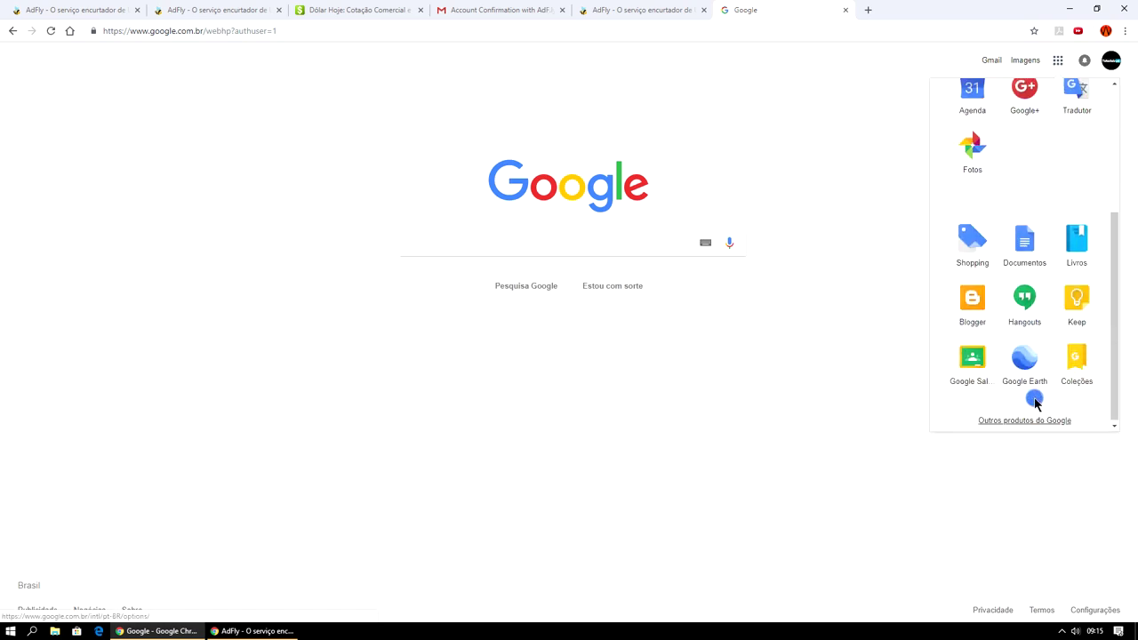
click(968, 296)
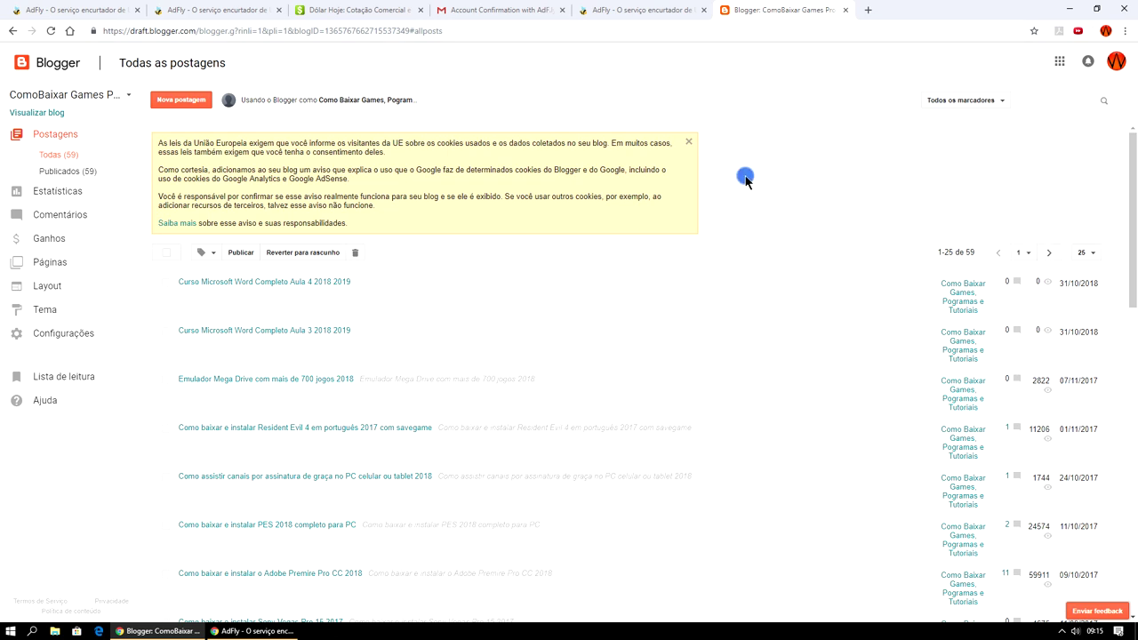
Switch Blogger to the Tudo Sobre Cães blog, start an untitled new post, and minimize Chrome
click(1116, 67)
click(1028, 184)
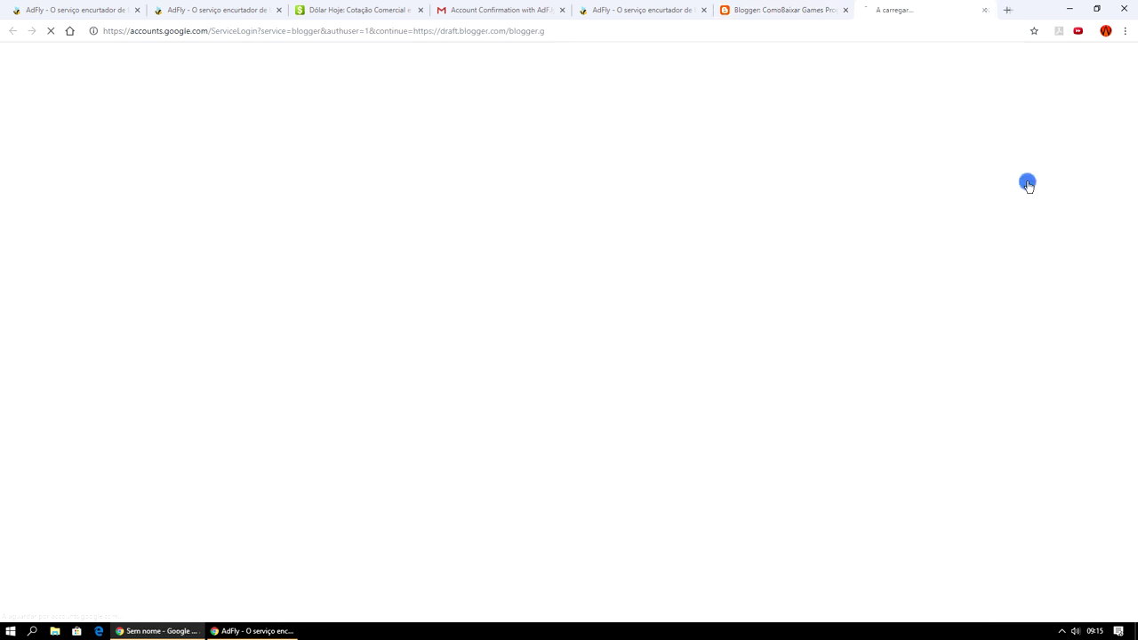
click(844, 10)
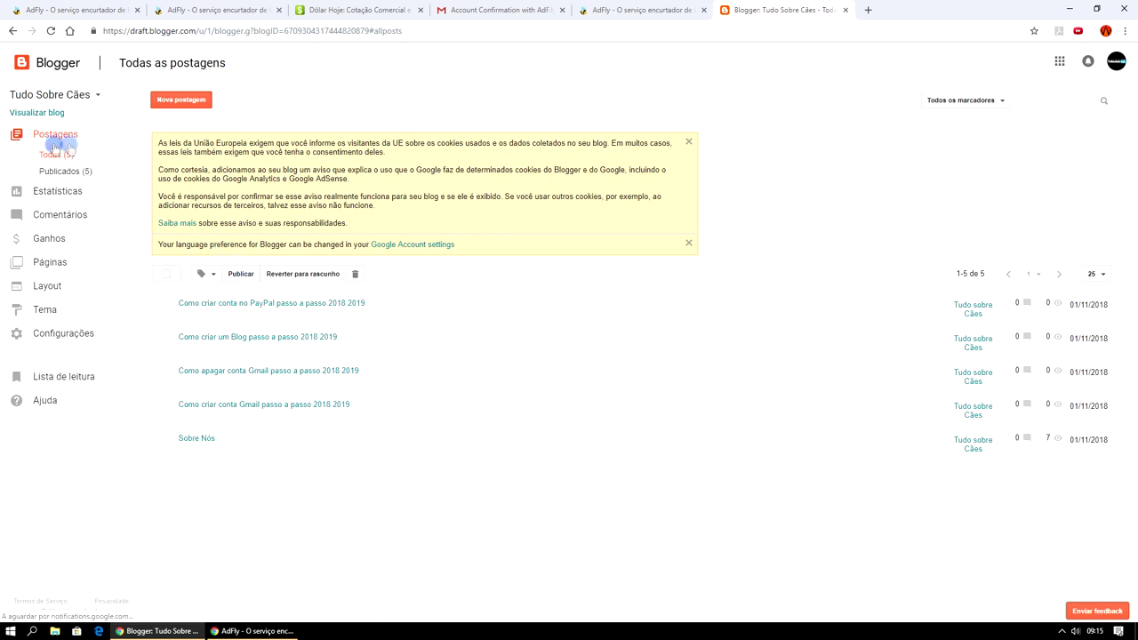
click(170, 104)
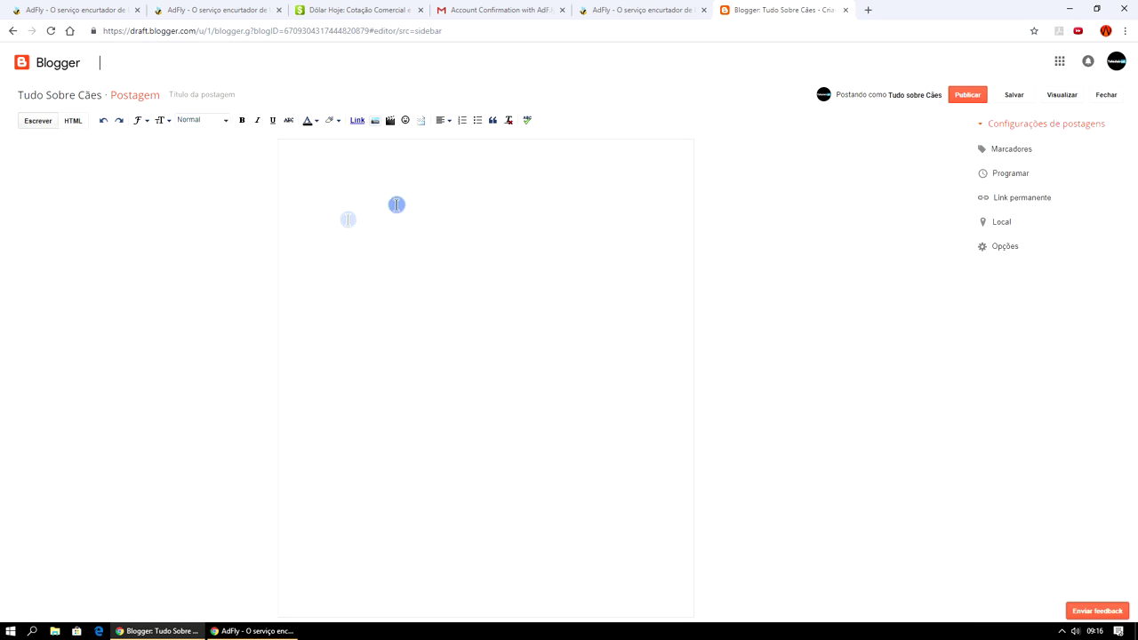
click(1070, 9)
Open the desktop Uploads folder, check Tabela de calculos and Paisagem, and return to the Blogger editor
click(1069, 9)
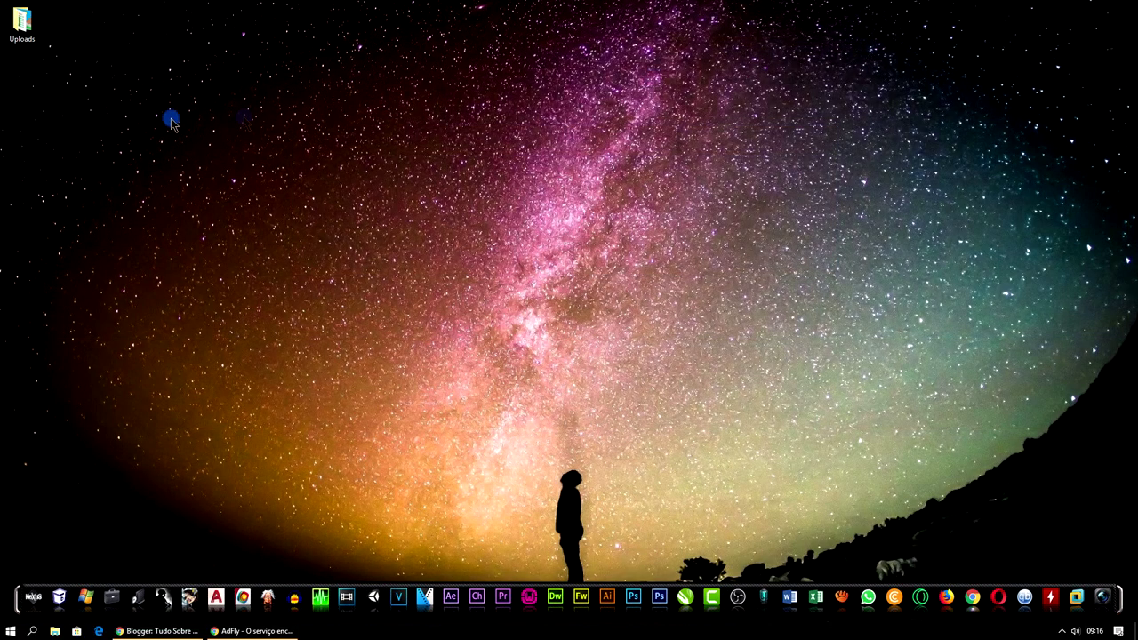
double_click(31, 26)
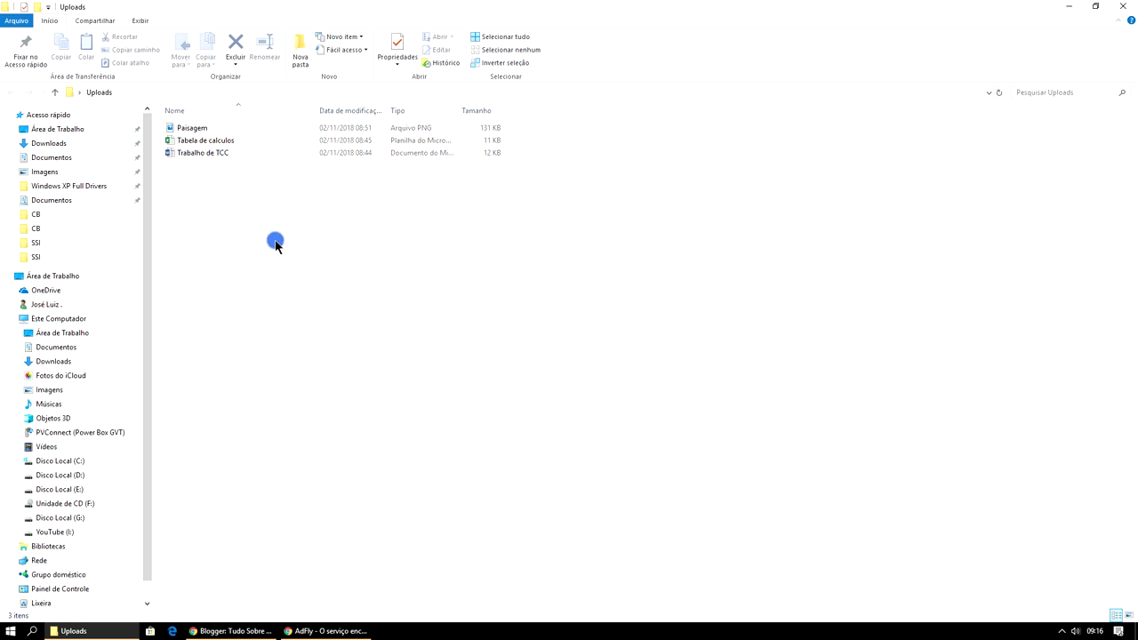
double_click(217, 142)
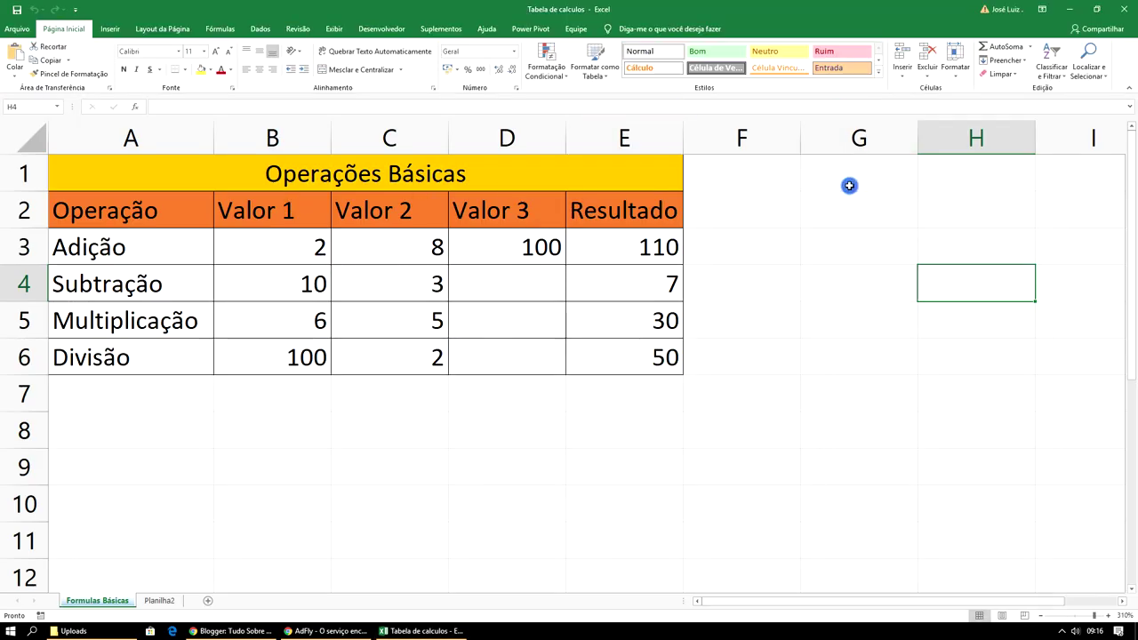
click(1124, 9)
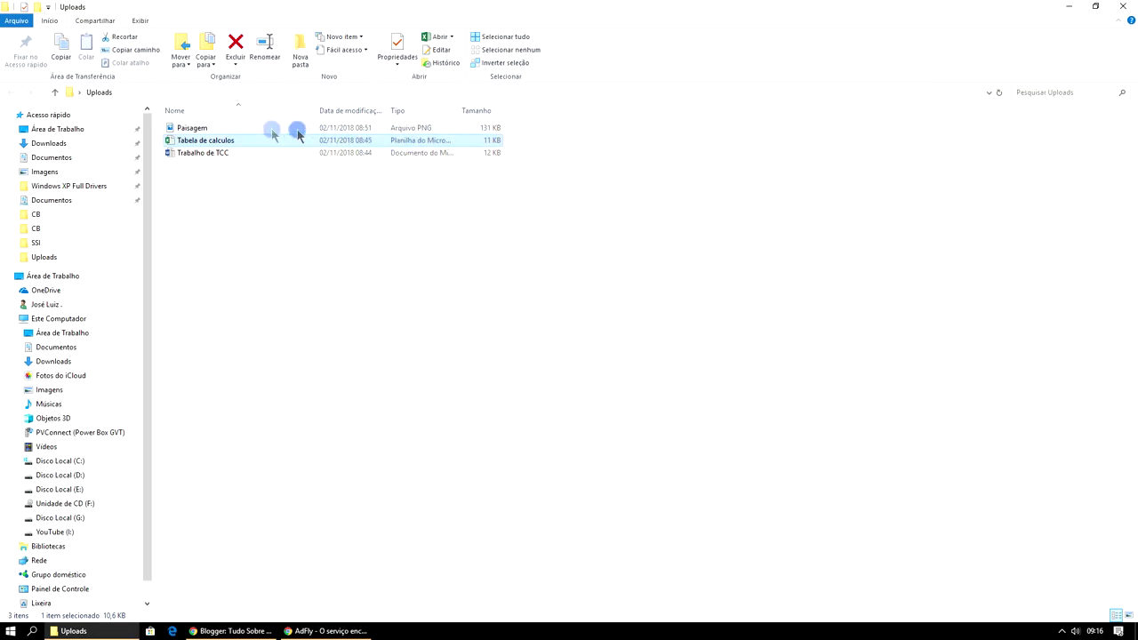
double_click(190, 127)
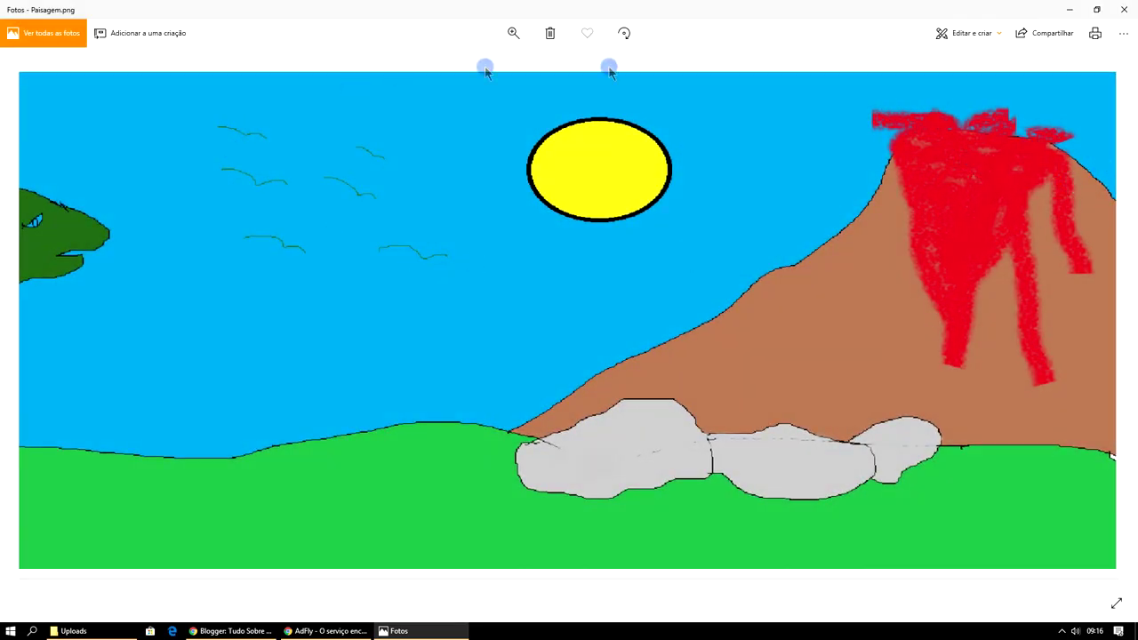
click(1133, 8)
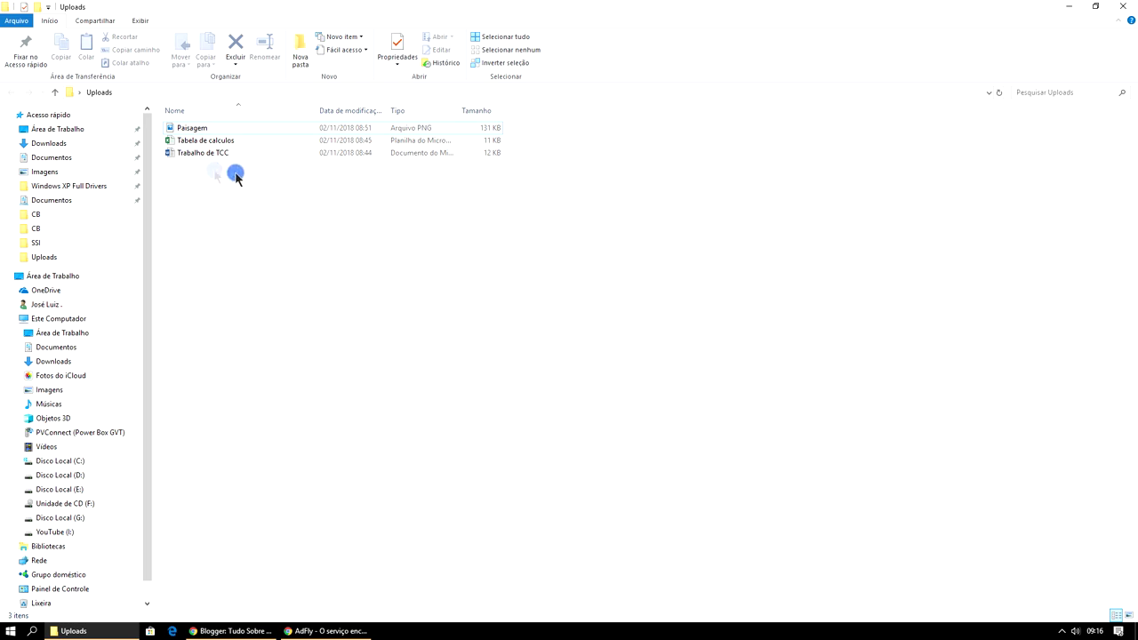
click(239, 631)
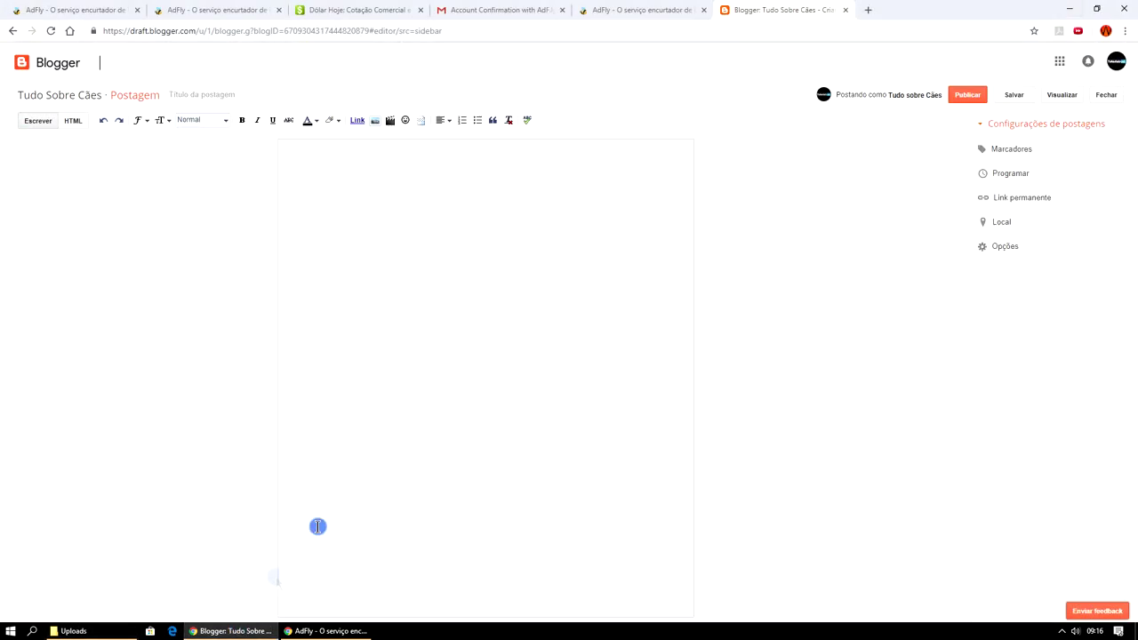
click(869, 13)
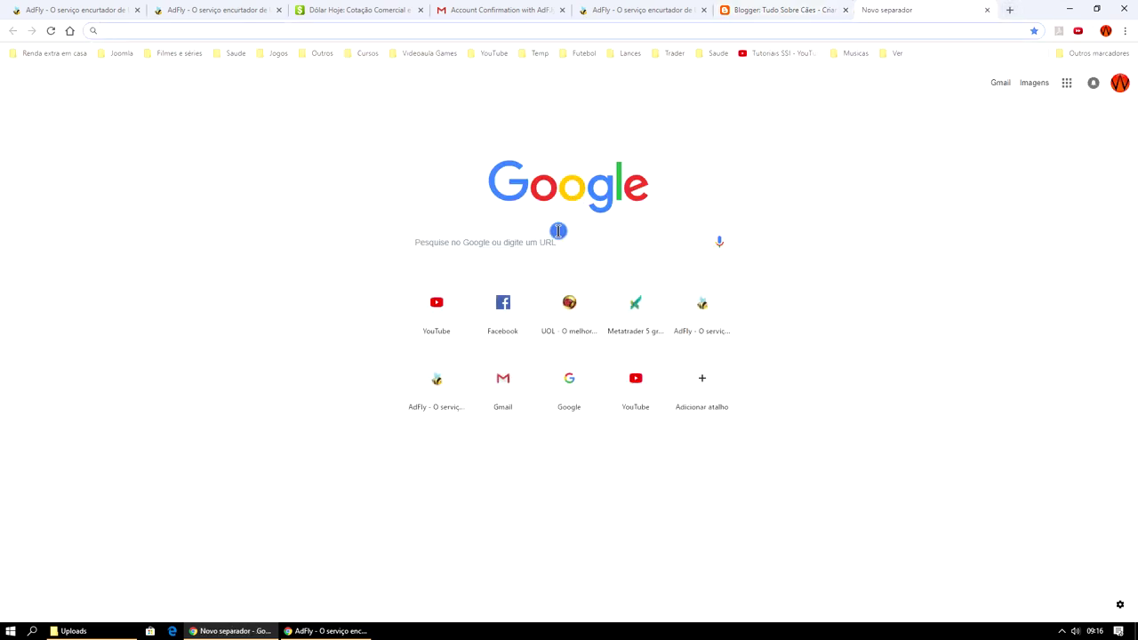
Search Google Images for 'paisagem' and preview the beach boardwalk picture
click(553, 239)
text(paisg)
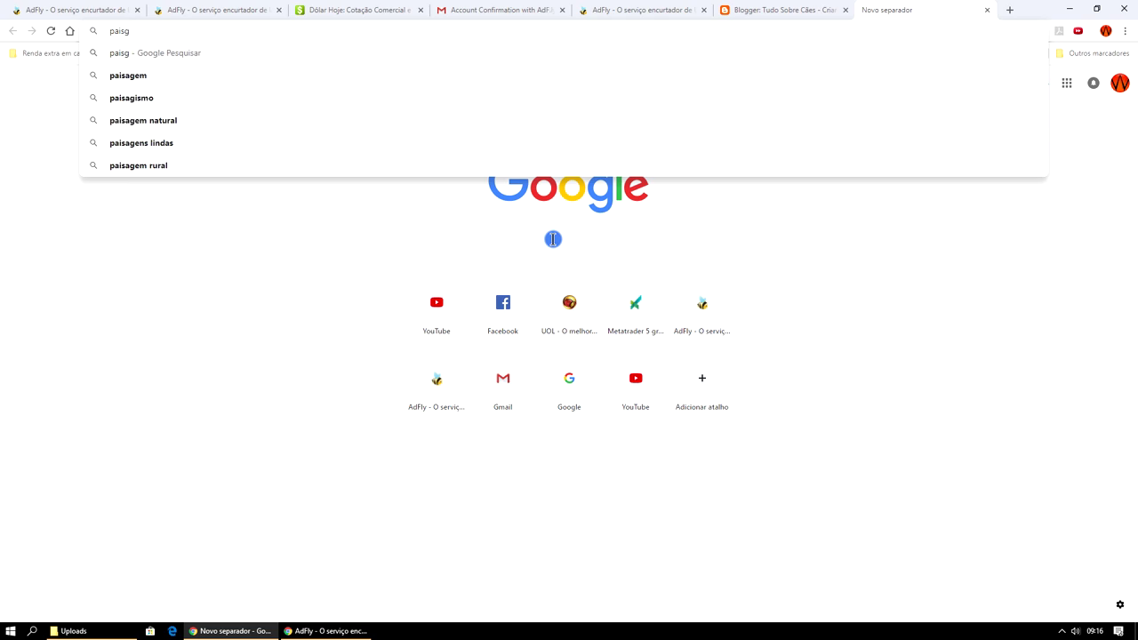
key(Return)
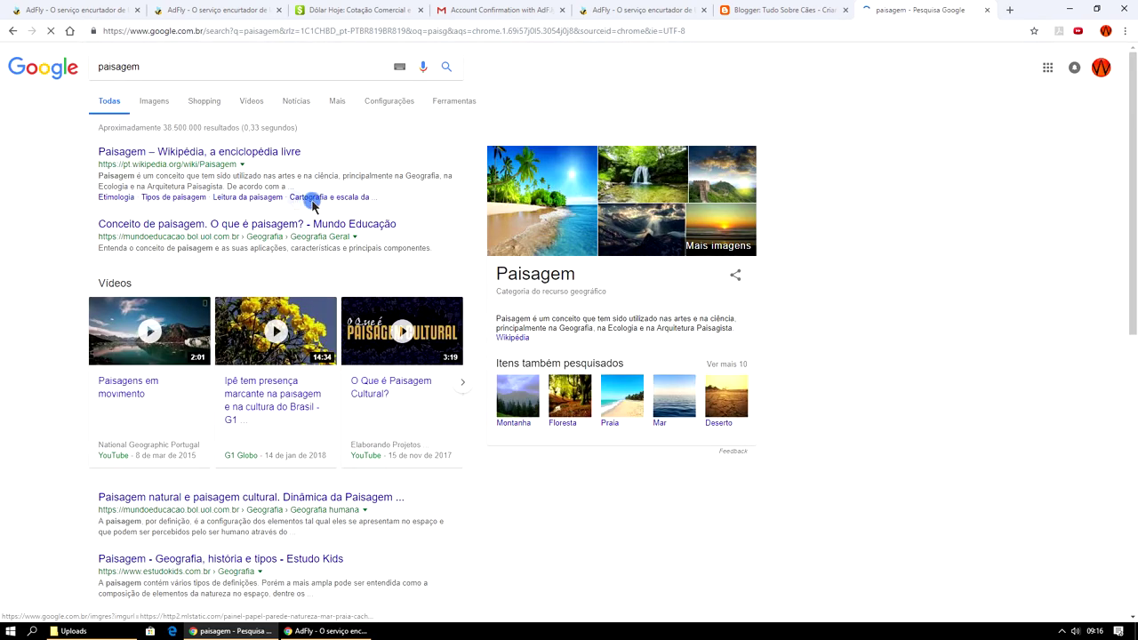
click(155, 102)
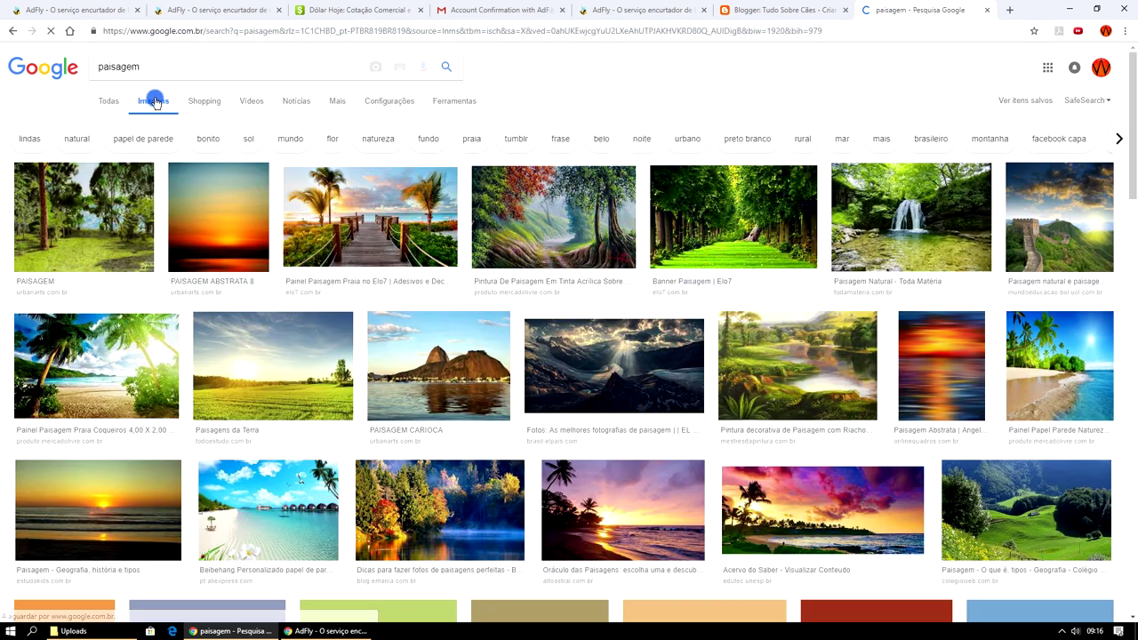
click(332, 210)
Save the beach picture into the desktop Uploads folder and close the Google tab
right_click(360, 259)
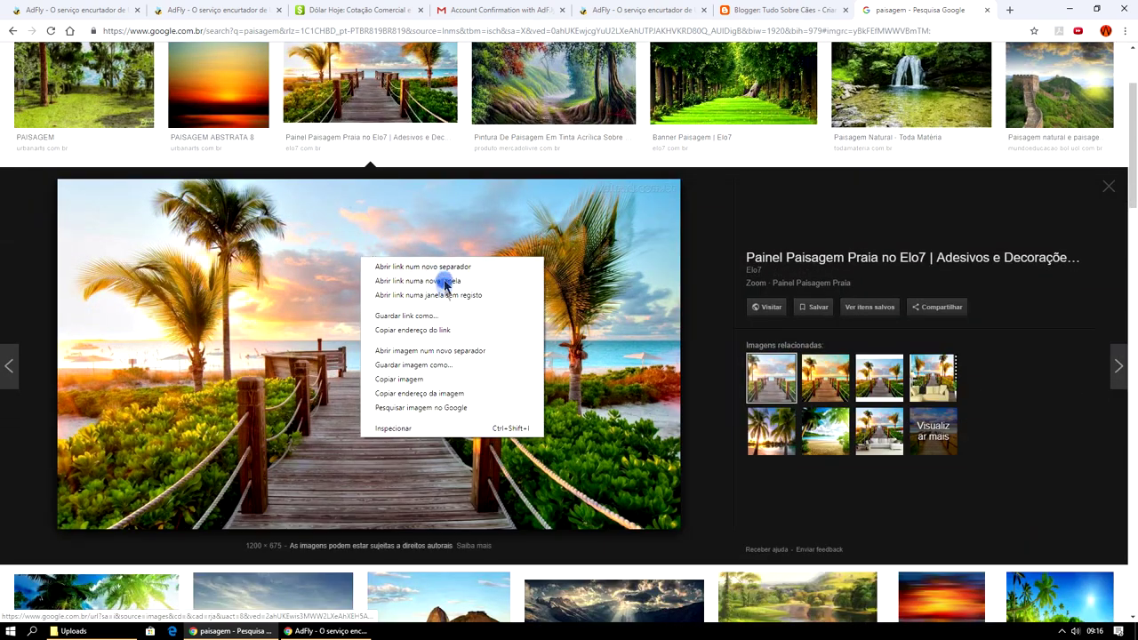
click(422, 372)
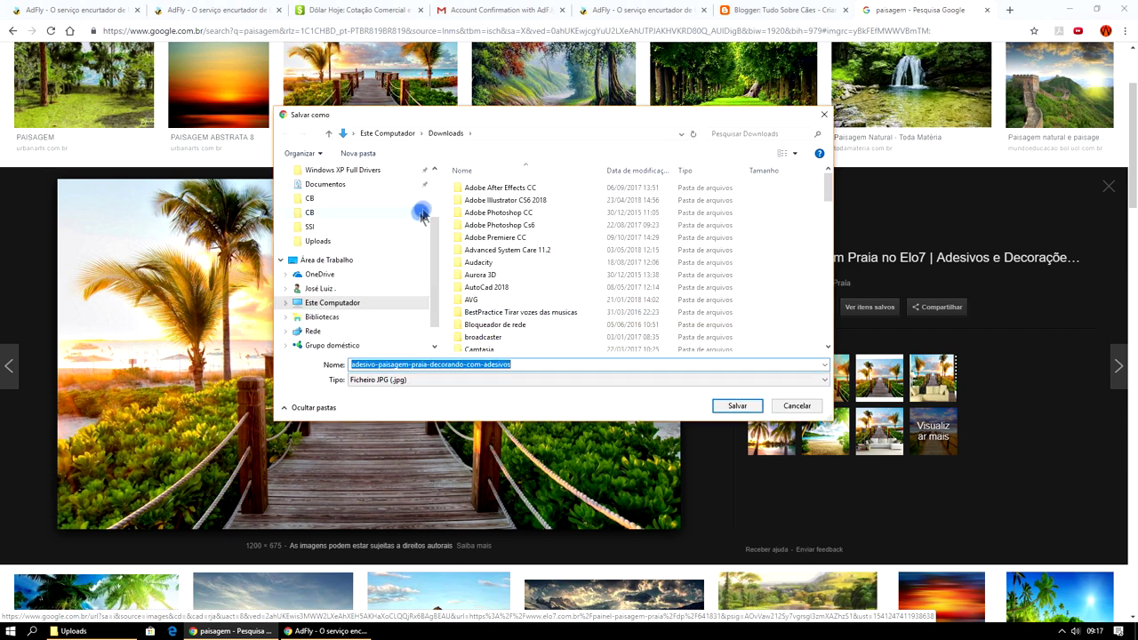
click(350, 258)
click(507, 286)
double_click(507, 287)
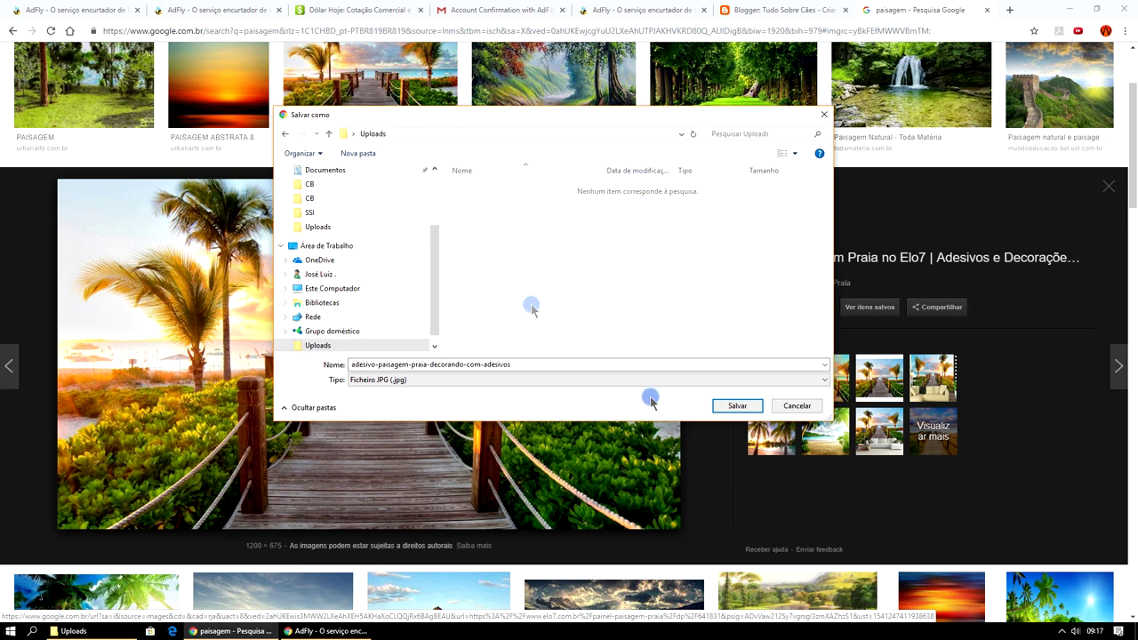
click(734, 406)
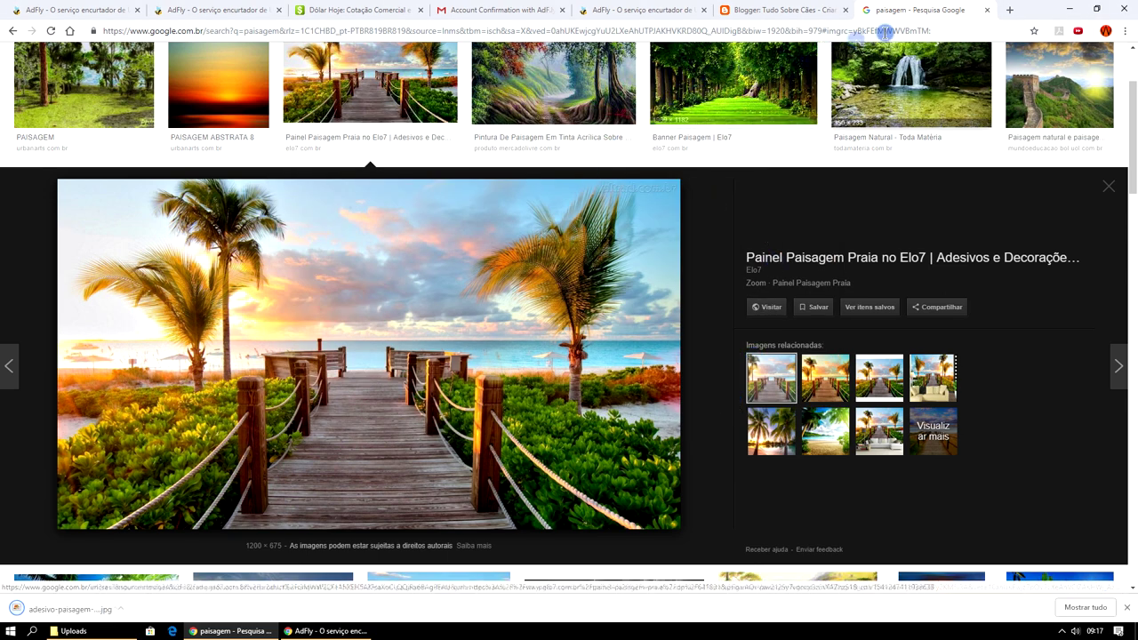
click(985, 11)
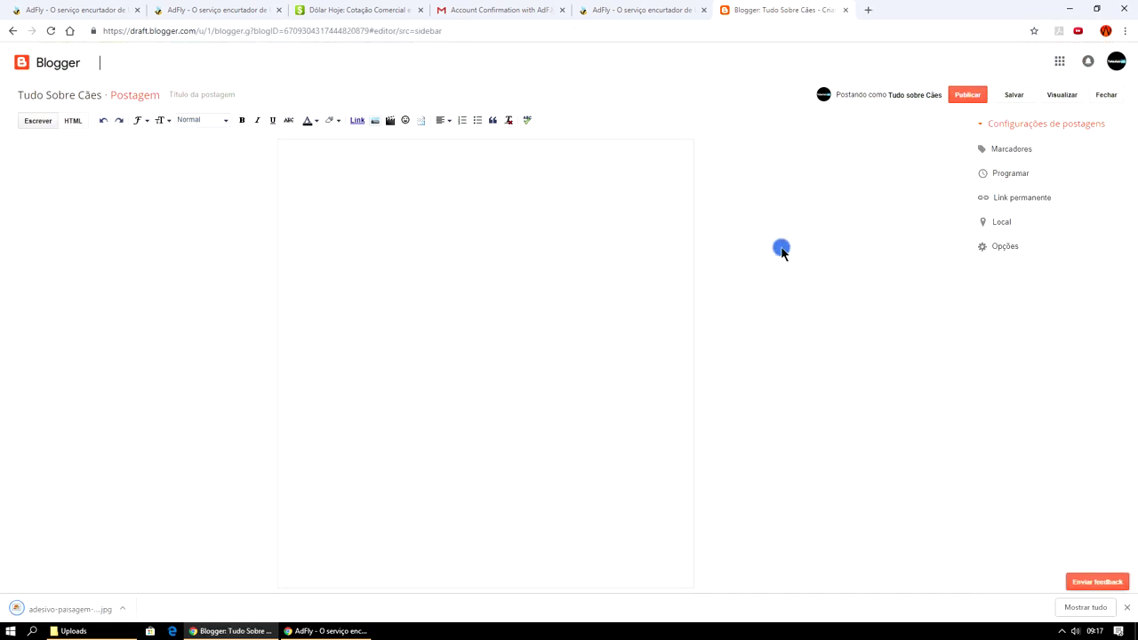
Complete the post title and write the intro 'Olá pessoal, vou disponibilizar alguns arquivos para vocês baixarem'
click(443, 176)
click(303, 94)
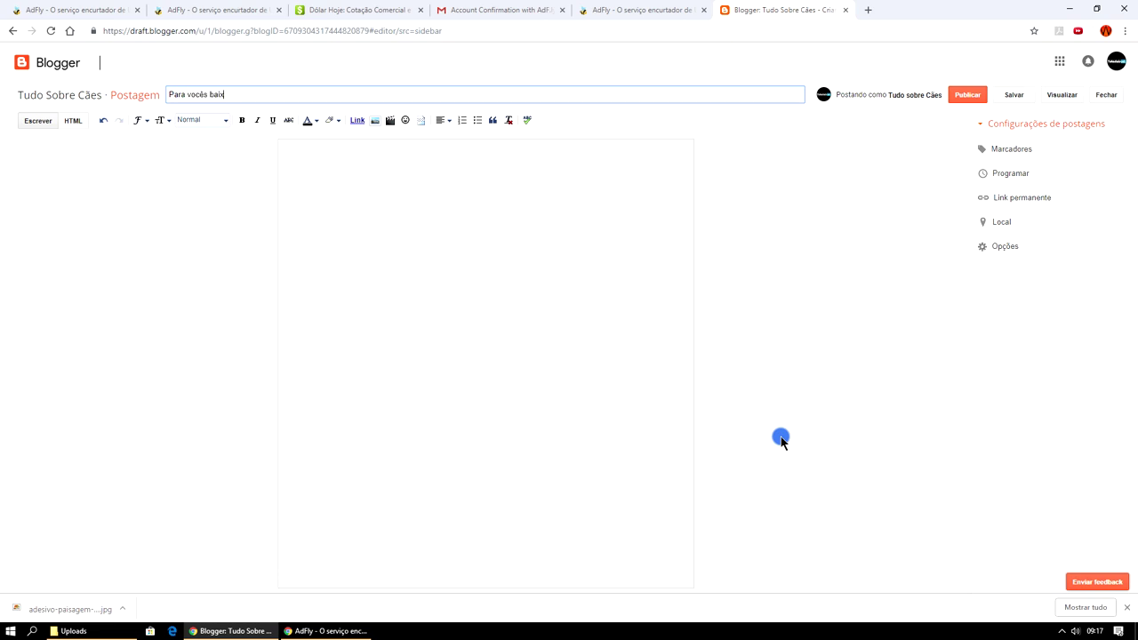
text(em)
click(440, 182)
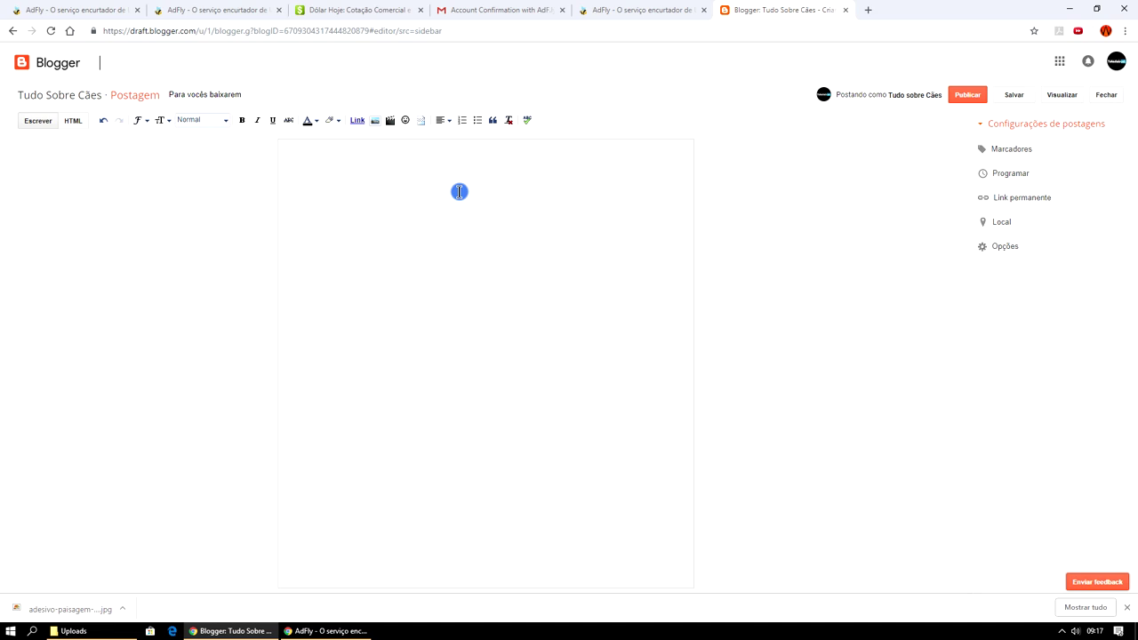
text(Olá p)
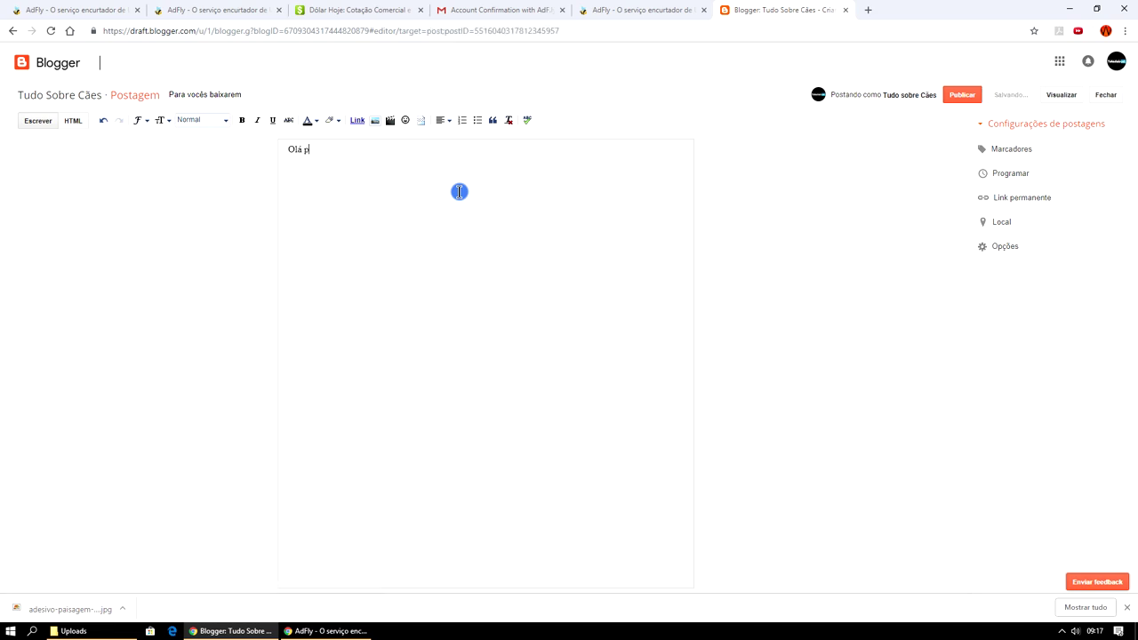
text(essoa)
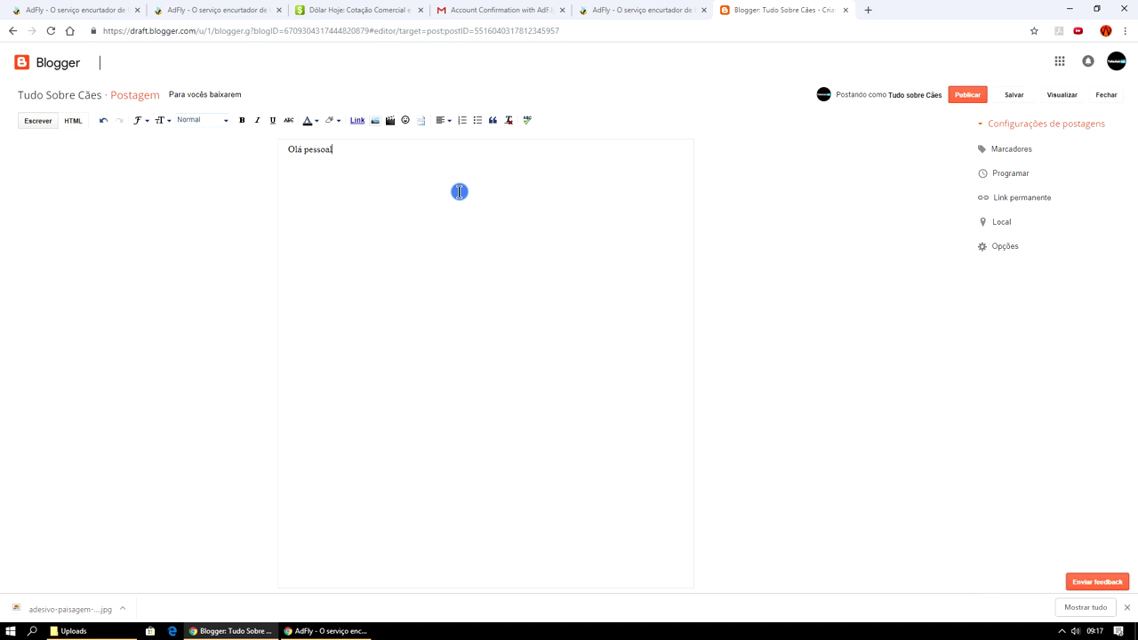
text(l, vou disponibilizar alguns arquivos para voc)
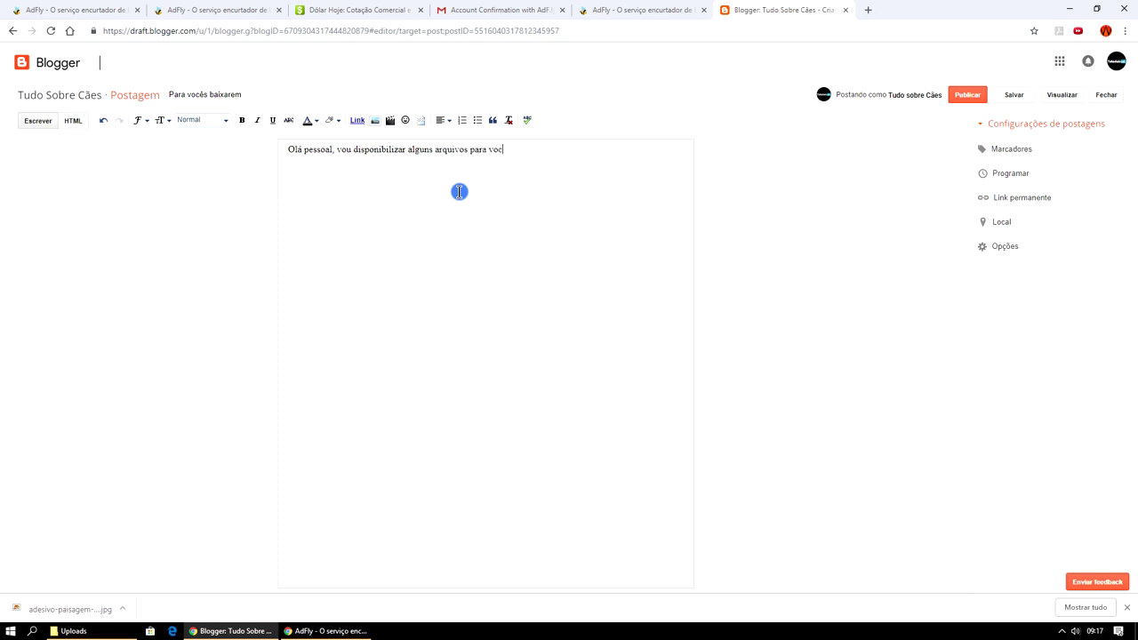
text(ês baixarem)
Add the TCC, image and Excel table download lines, each ending with 'Baixar'
text(Baixe)
text( o)
text( trabalho de)
text( TCC aqui:)
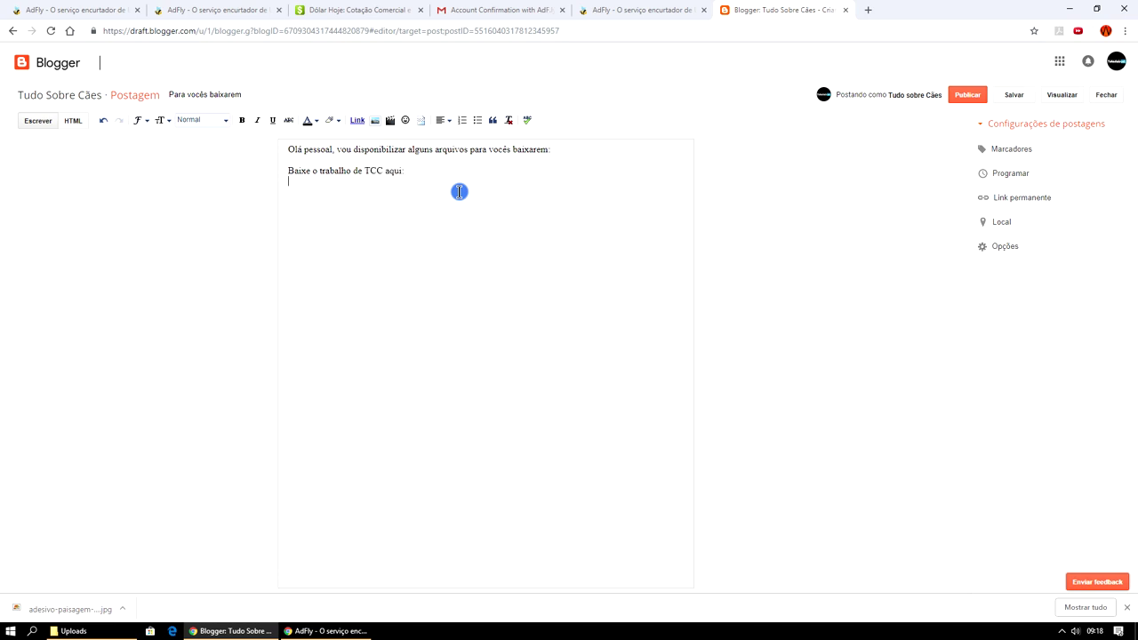
text( Baixe a)
text( image)
text(m aqu)
text(tabel)
text(a do )
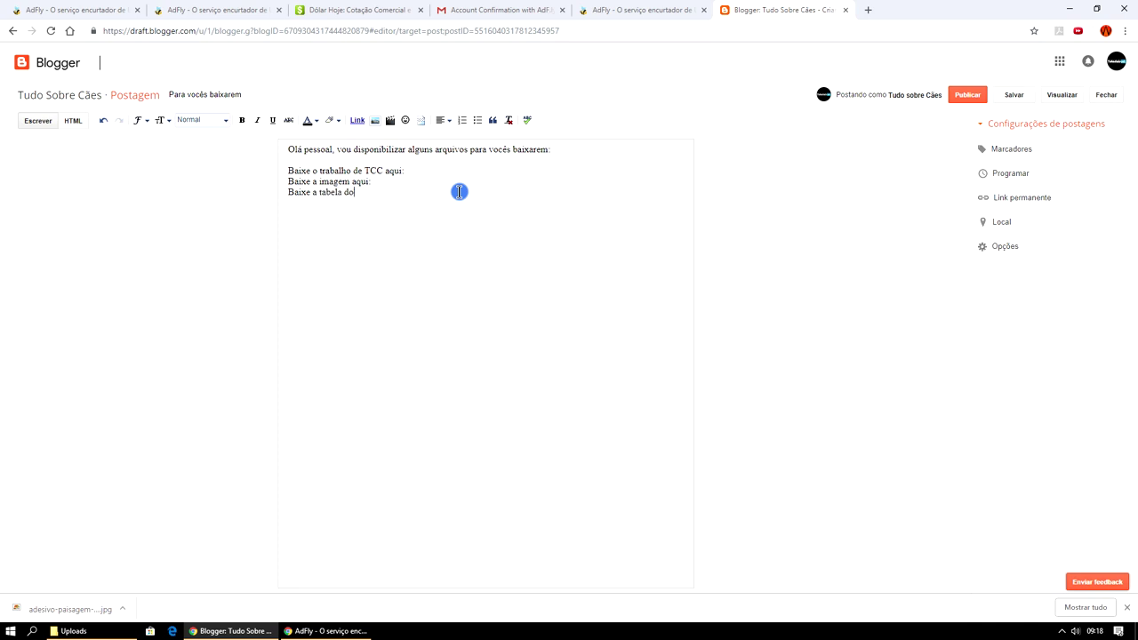
text(Excel aqui:)
click(421, 172)
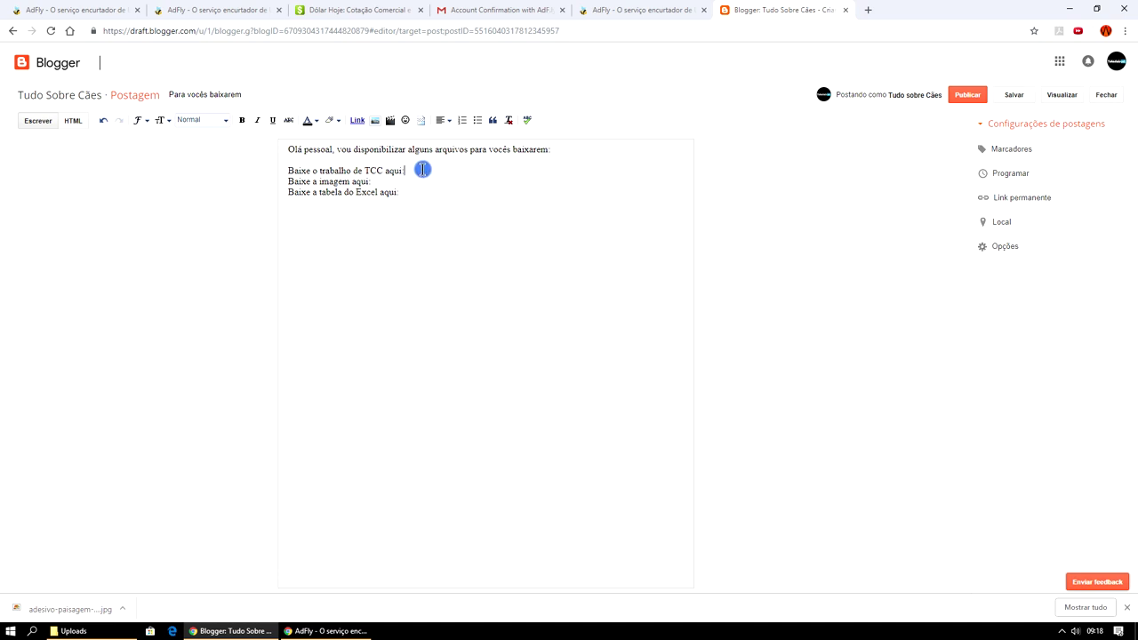
text(Baixar)
double_click(422, 169)
click(410, 181)
text(Baixar)
click(415, 189)
text(Baixar)
Switch to the second Google account in a new tab and open Google Drive
click(869, 11)
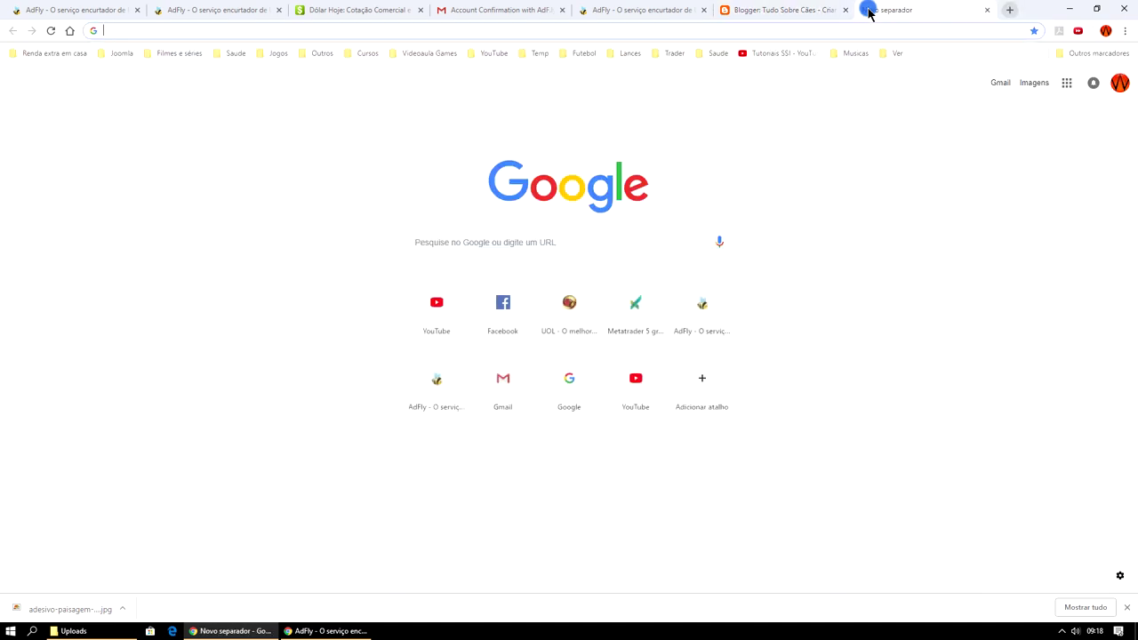
click(1119, 83)
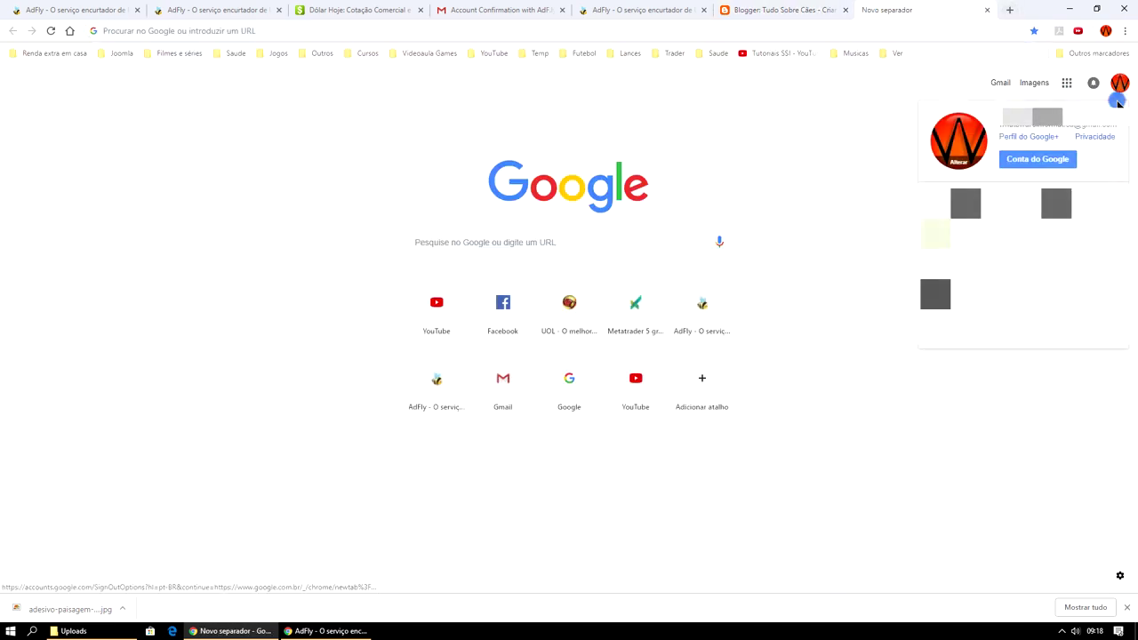
click(1026, 204)
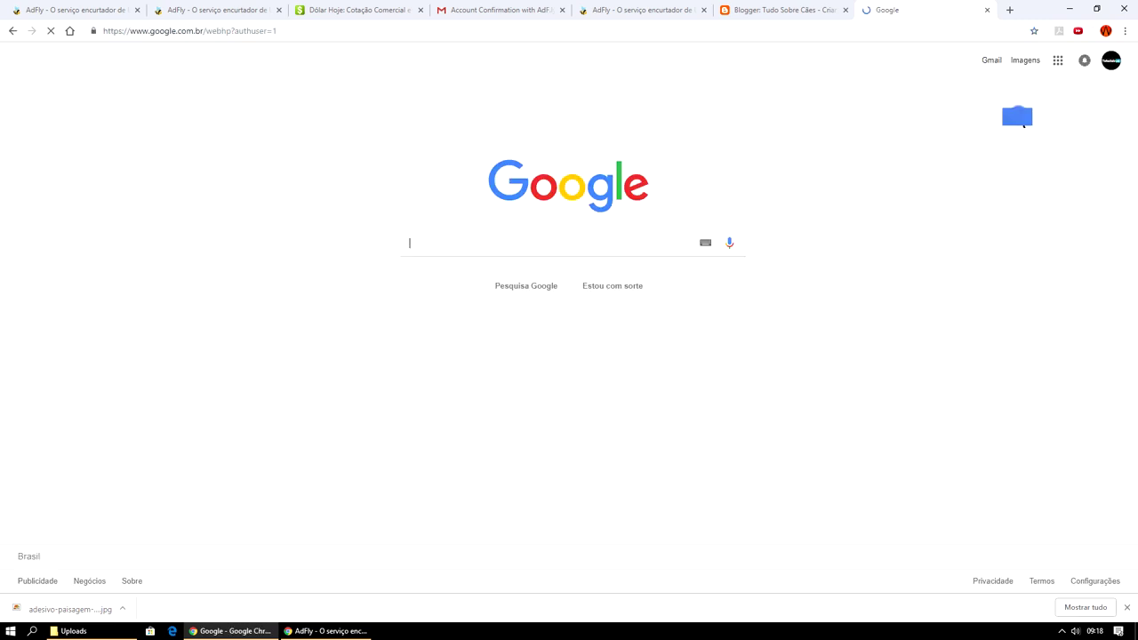
click(1058, 60)
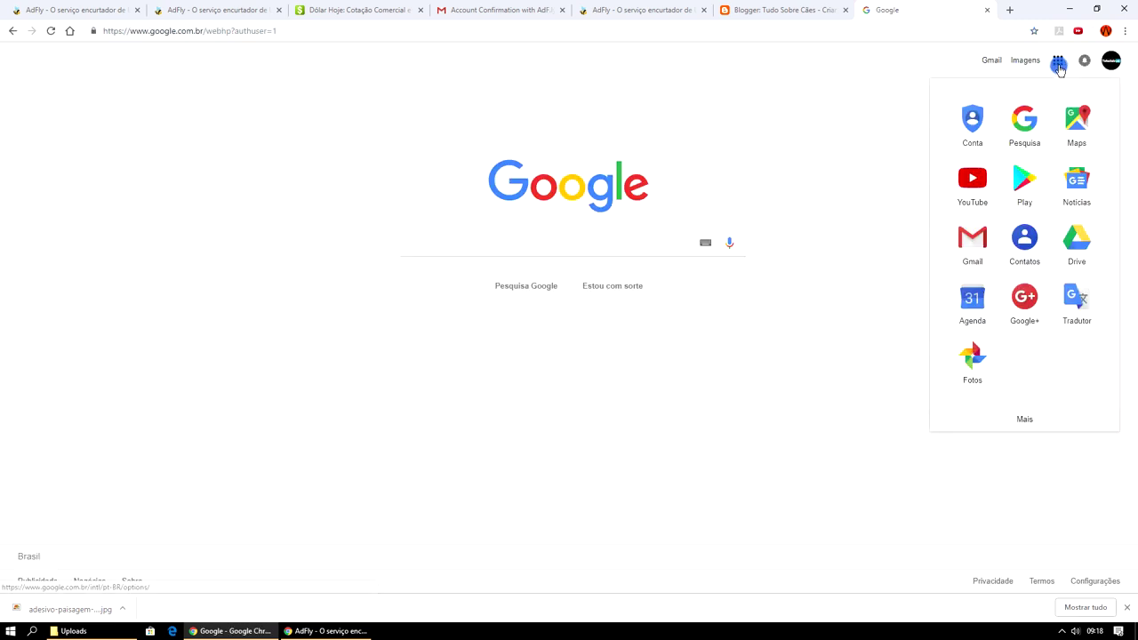
click(1077, 241)
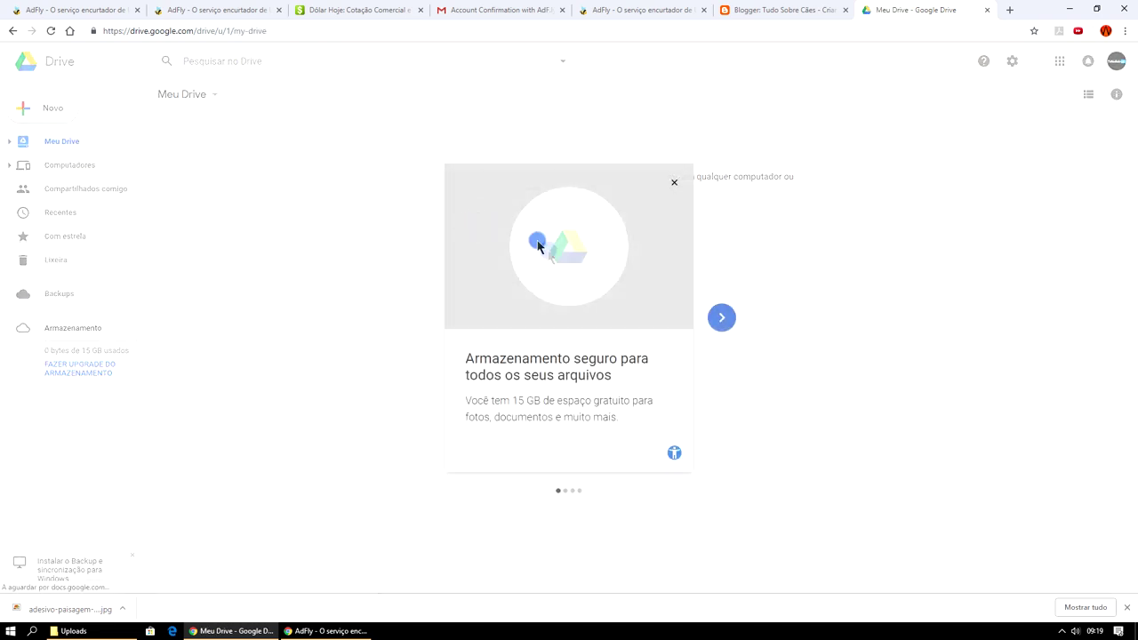
click(674, 183)
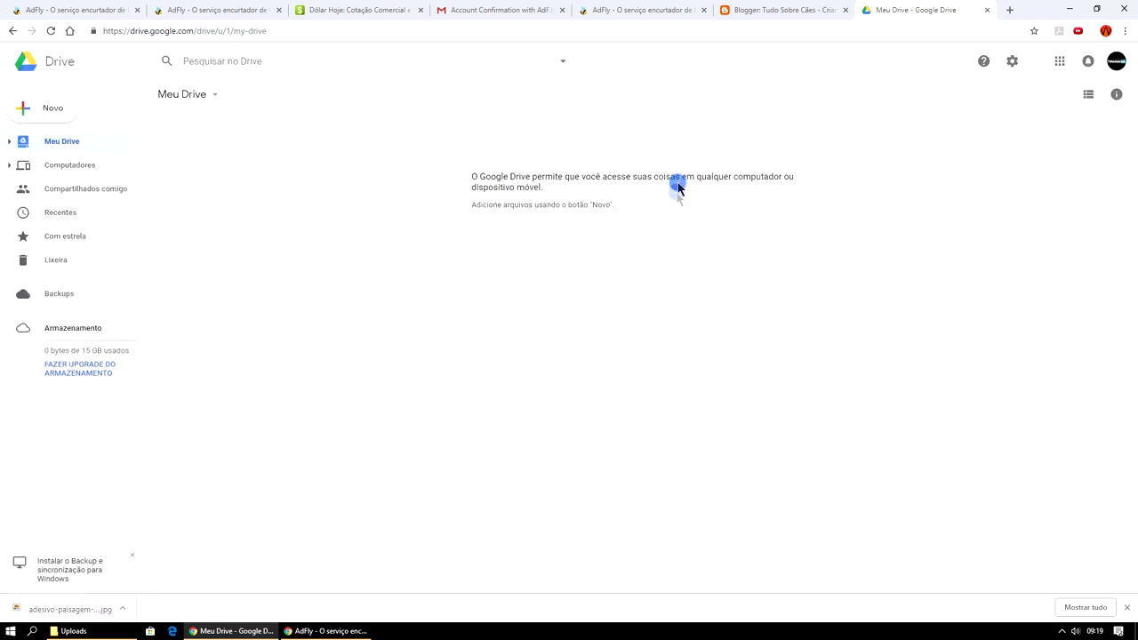
Create a 'Downloads' folder in Meu Drive and open it
right_click(547, 223)
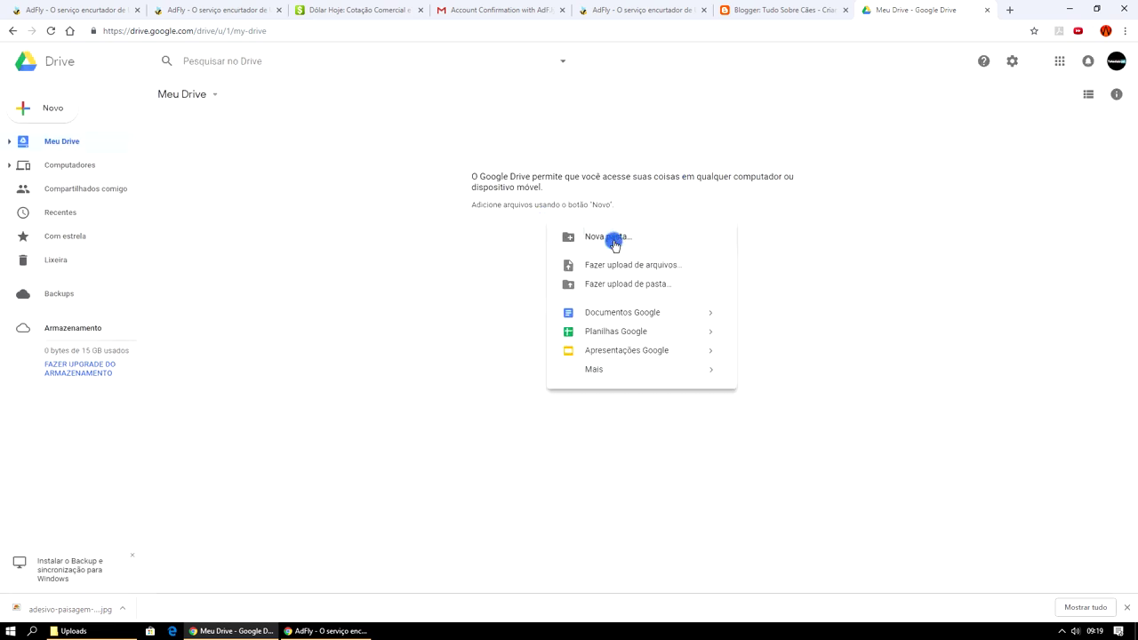
click(613, 239)
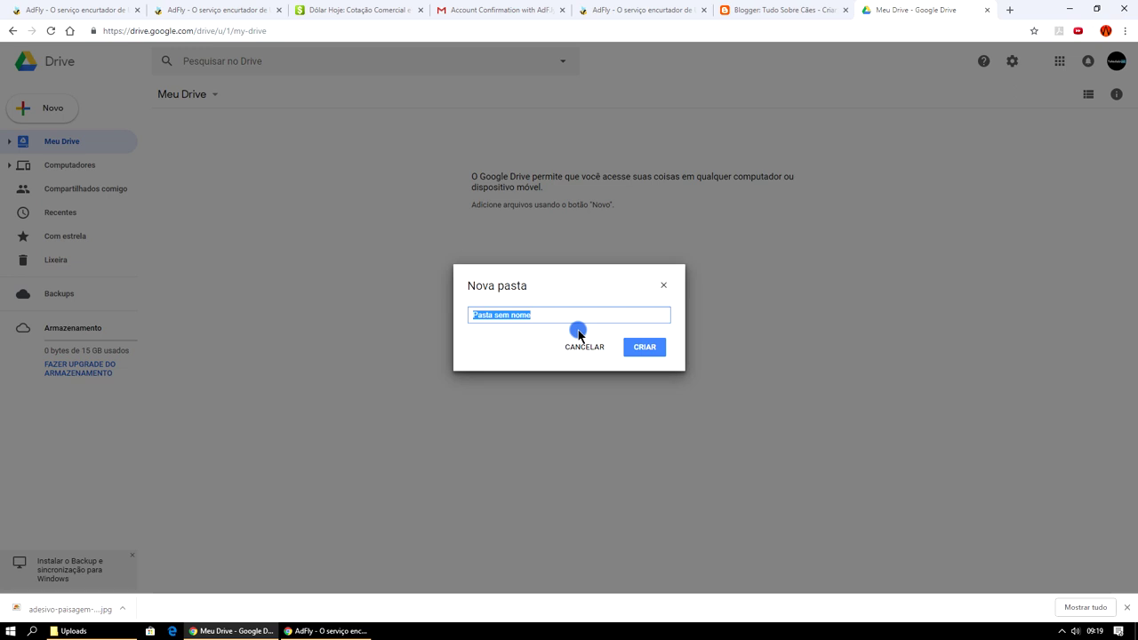
text(Downloads)
click(647, 351)
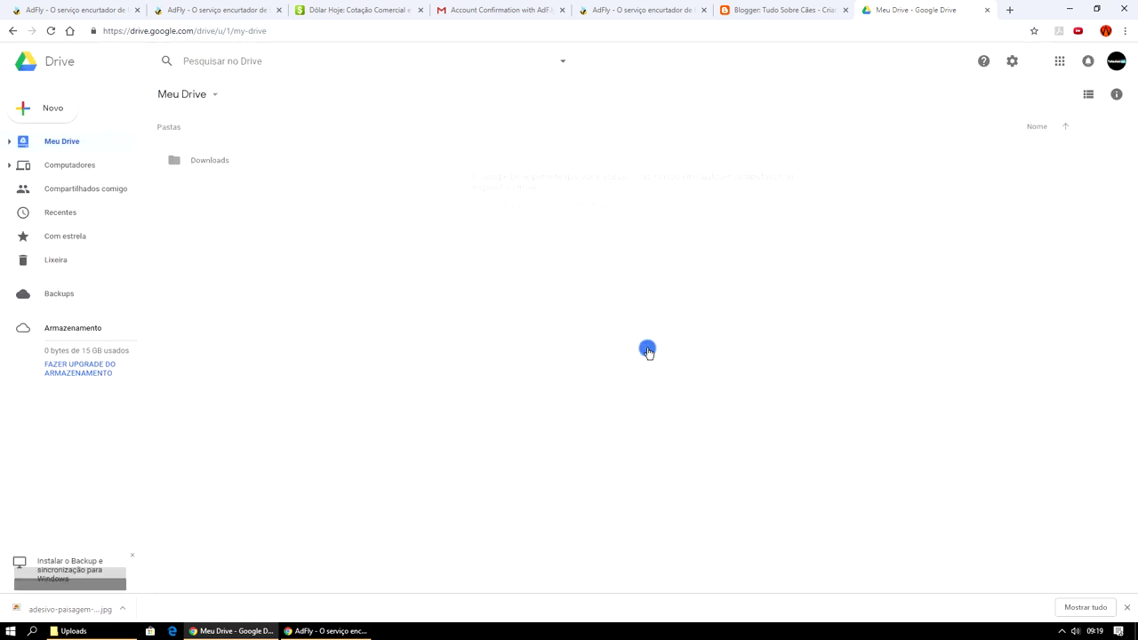
double_click(217, 162)
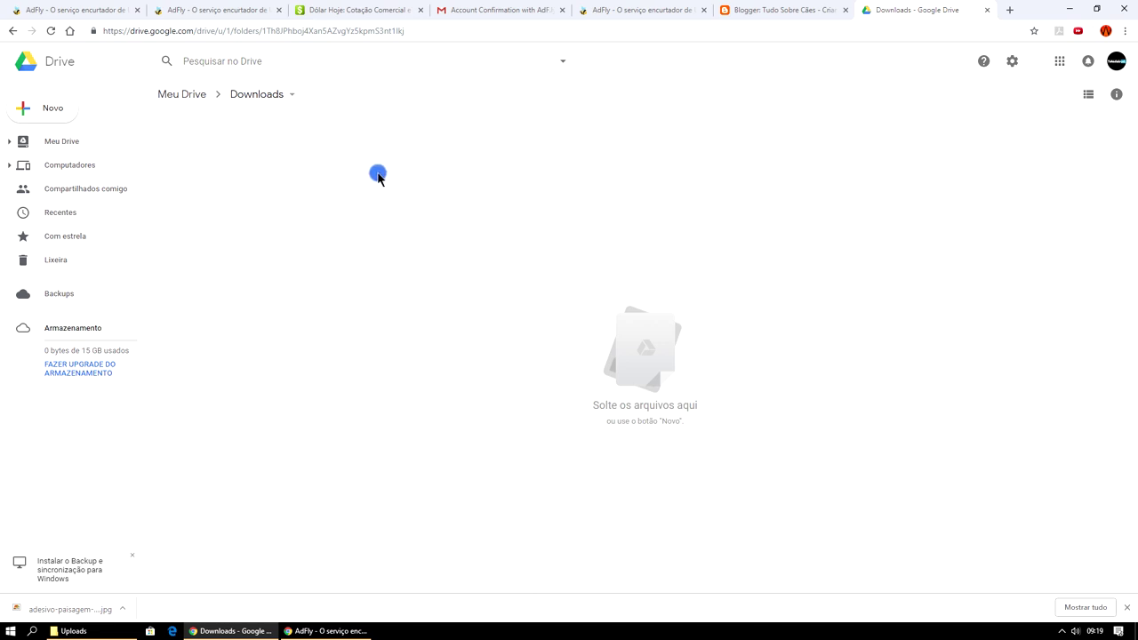
Upload the beach jpg, Paisagem.png, Tabela de calculos.xlsx and Trabalho de TCC.docx into Downloads
right_click(379, 163)
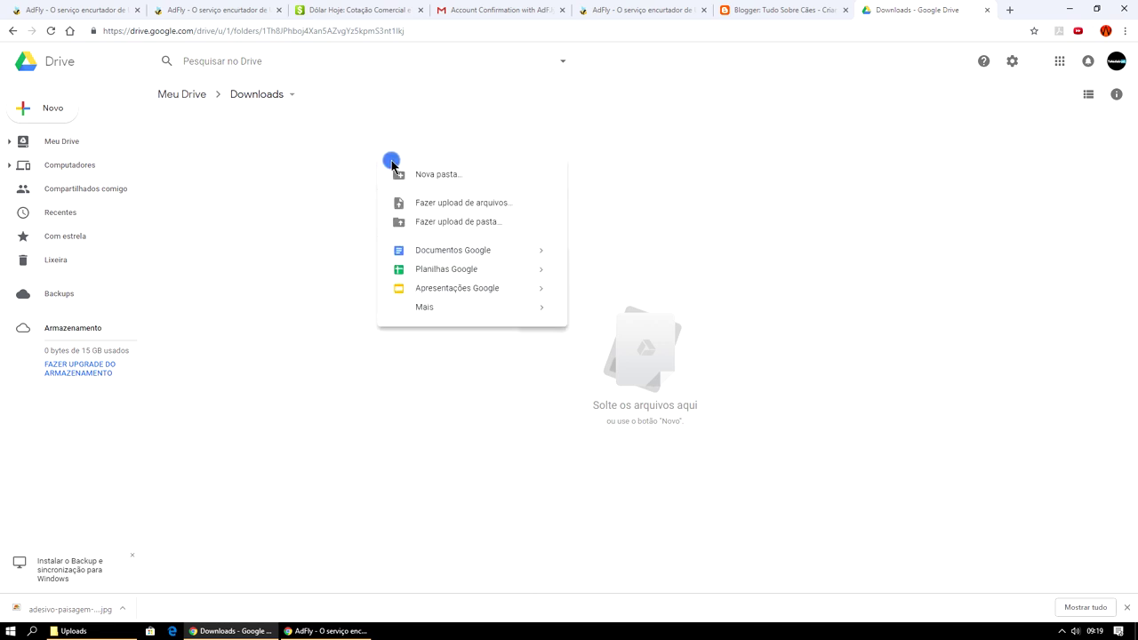
click(474, 207)
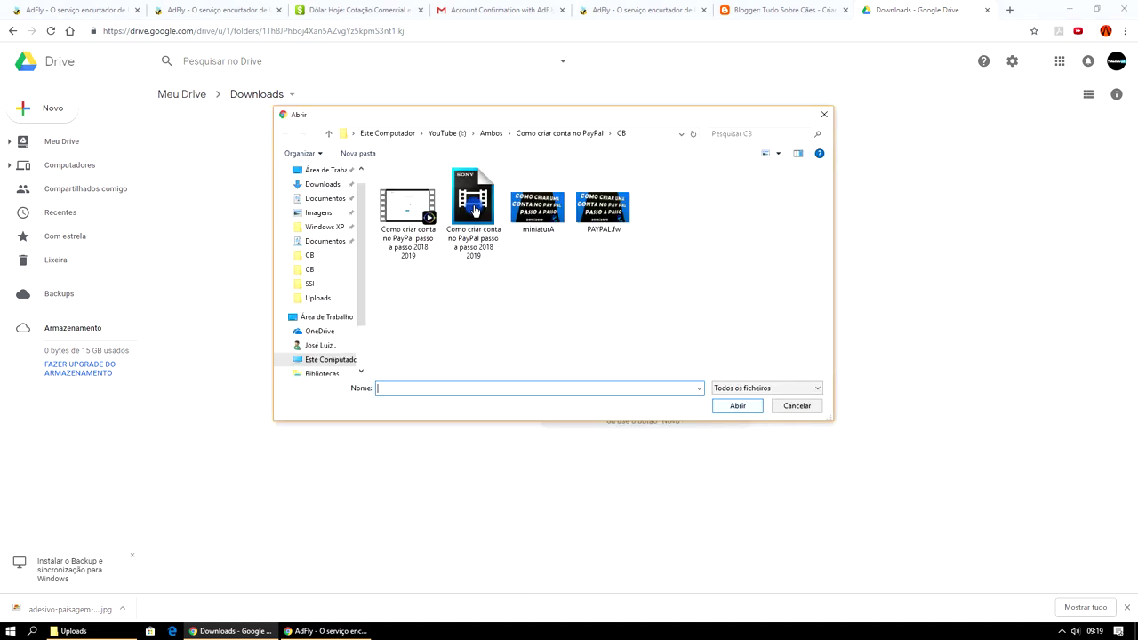
click(329, 170)
double_click(409, 201)
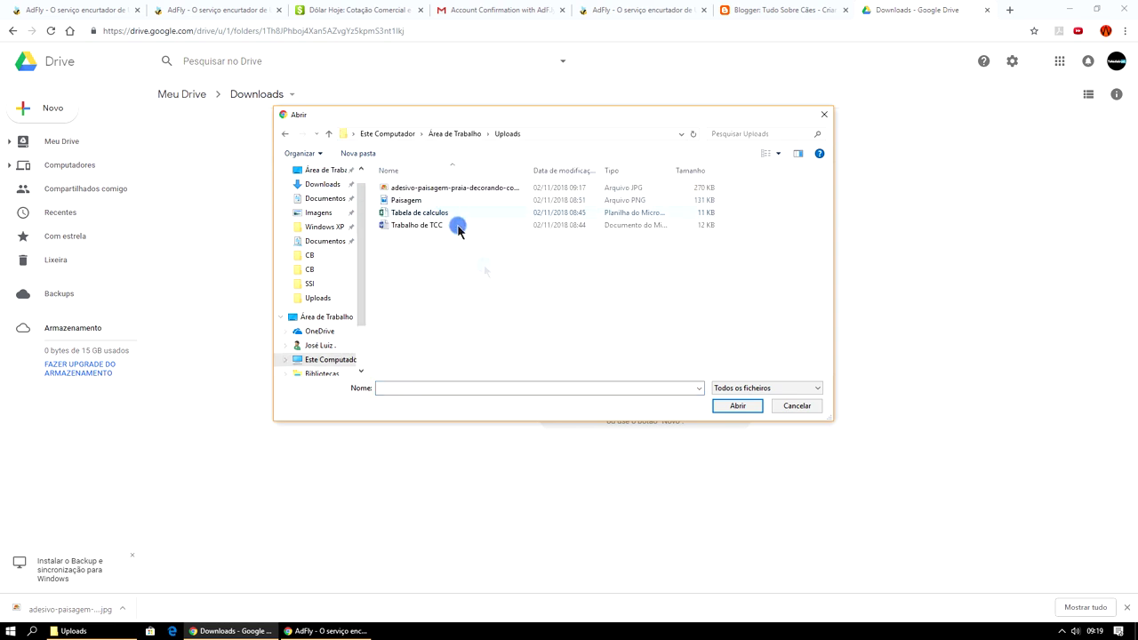
drag(501, 294, 376, 184)
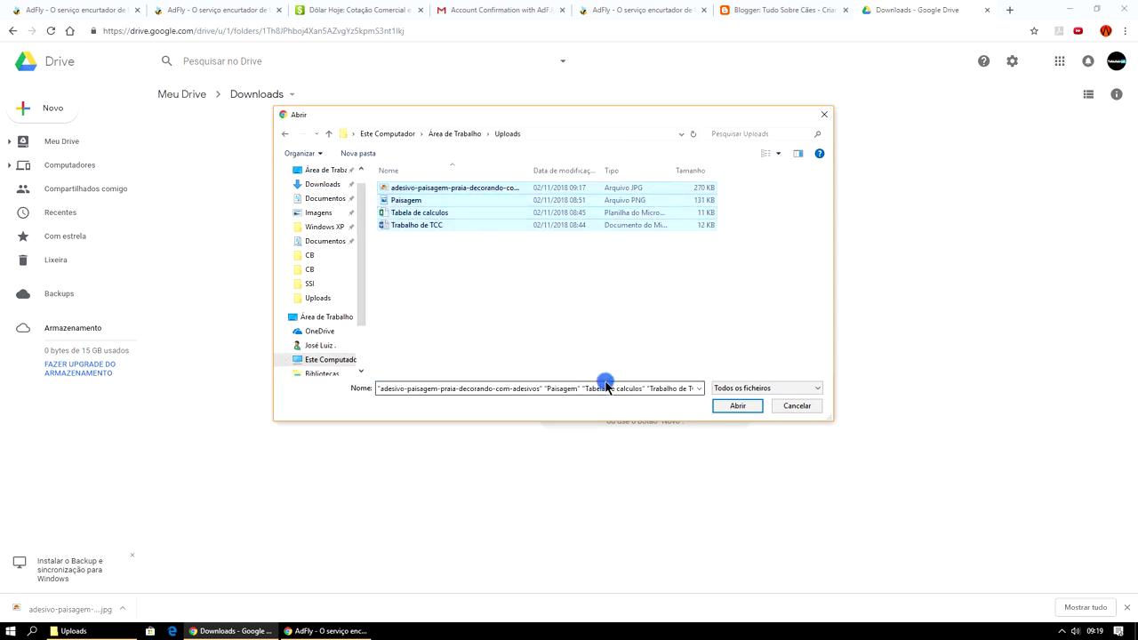
click(745, 406)
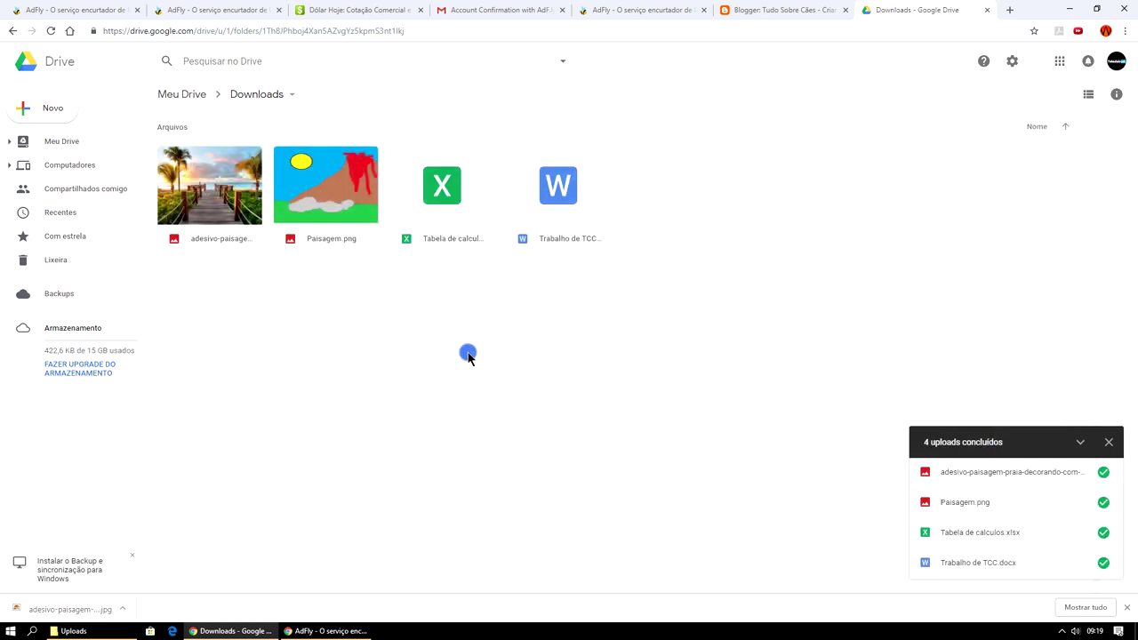
click(215, 175)
Enable a shareable link on the beach jpg in Drive, copy it, and return to AdFly
right_click(215, 175)
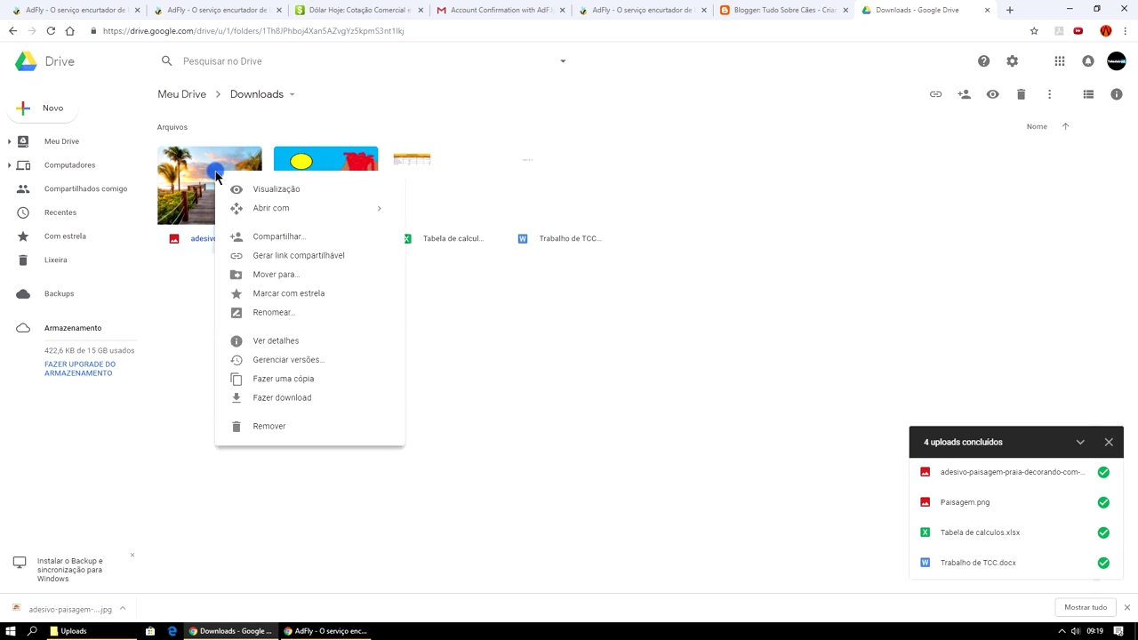
click(292, 238)
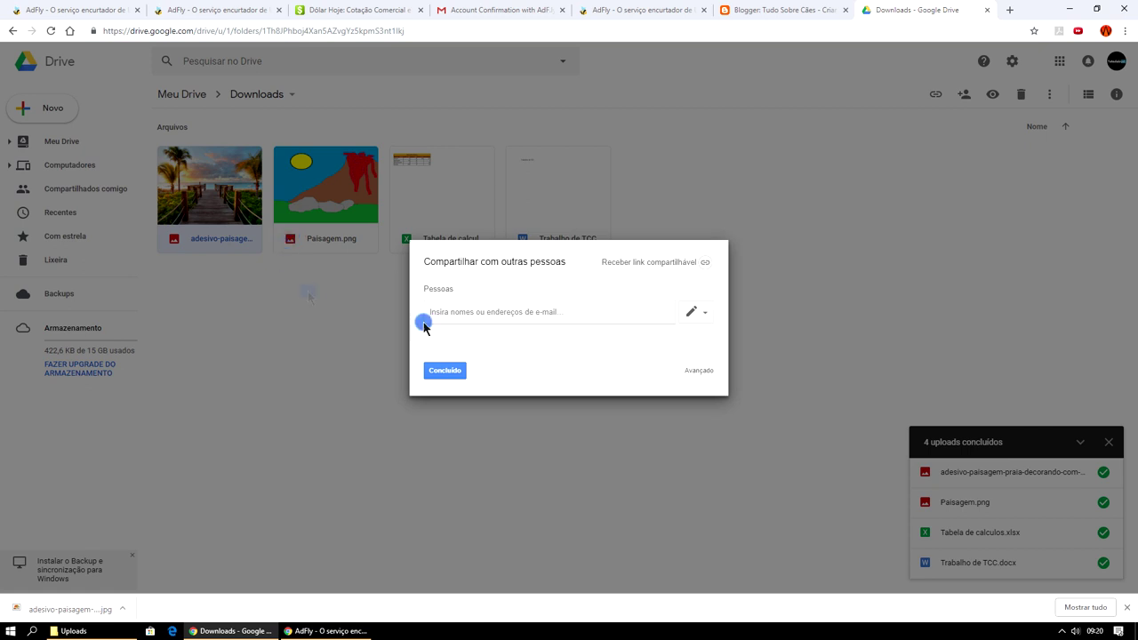
click(648, 263)
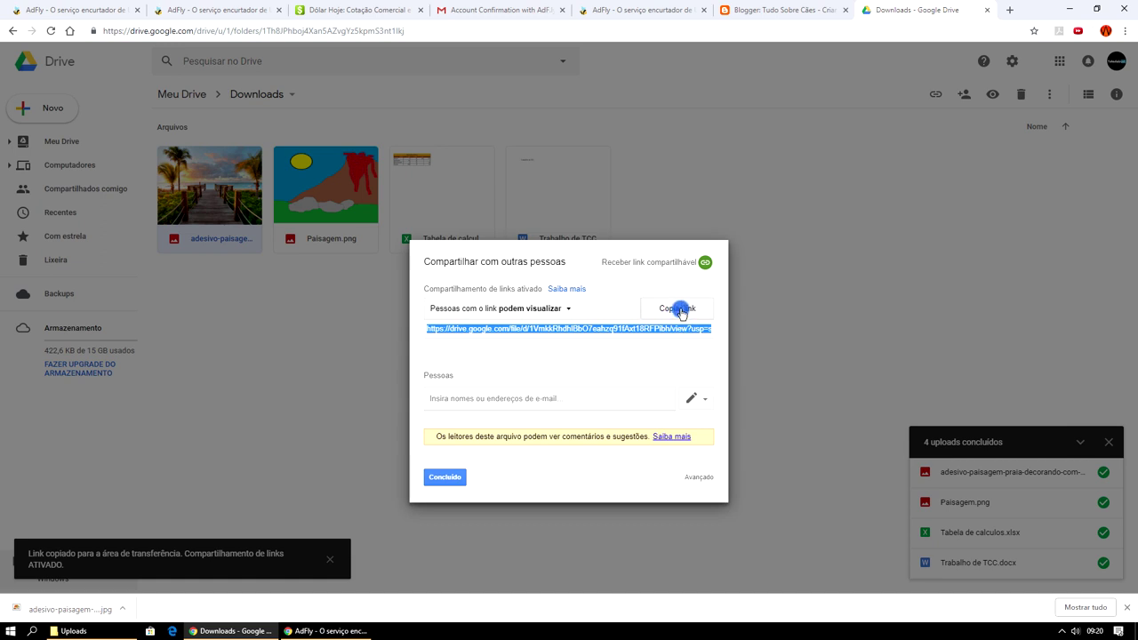
click(681, 311)
click(681, 309)
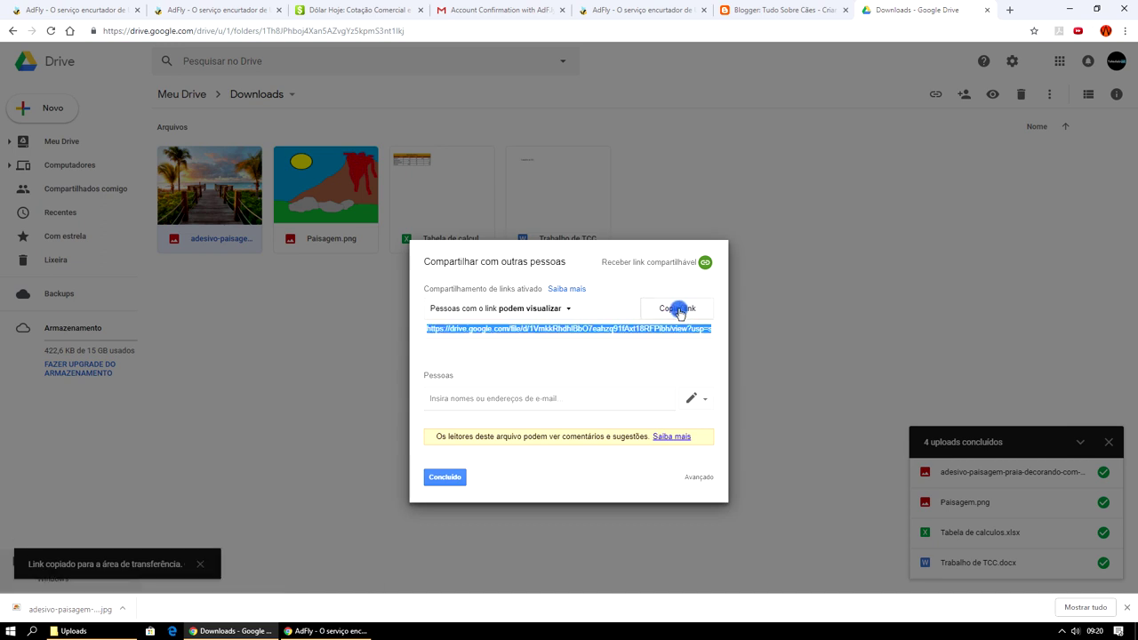
click(444, 478)
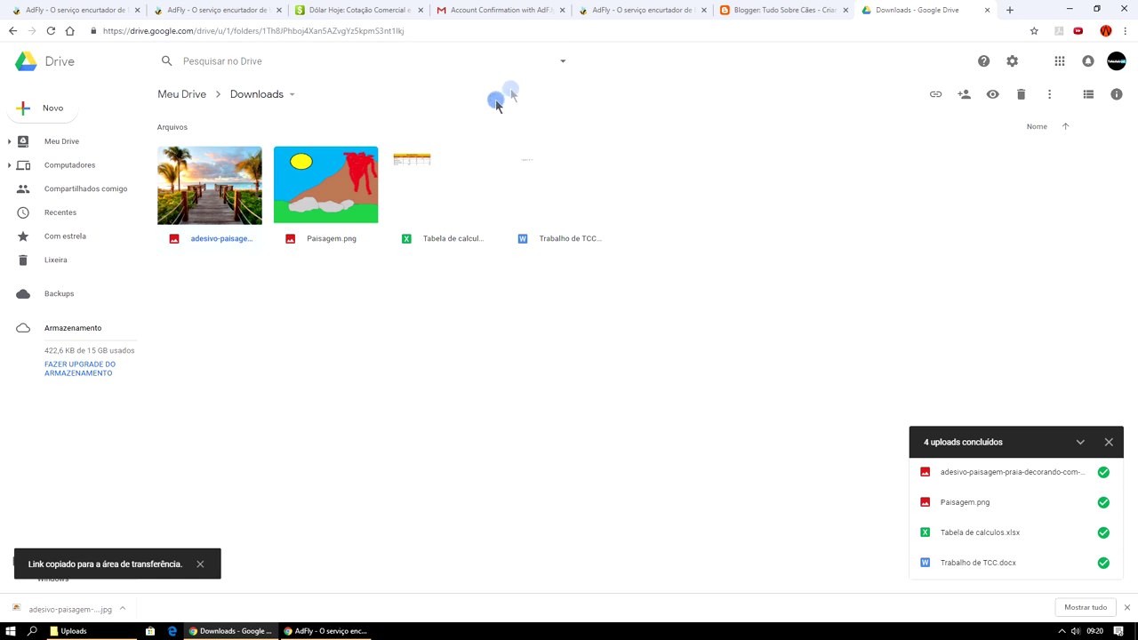
click(616, 16)
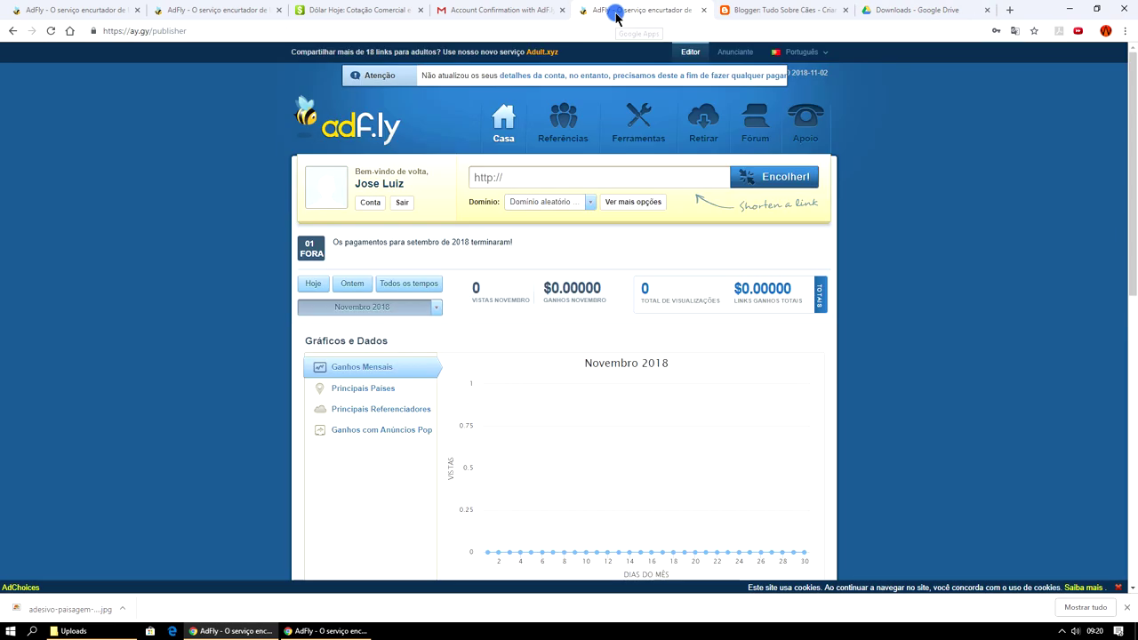
Shorten the beach photo's Drive link into a combostruct.com link named Imagem and copy it
right_click(596, 179)
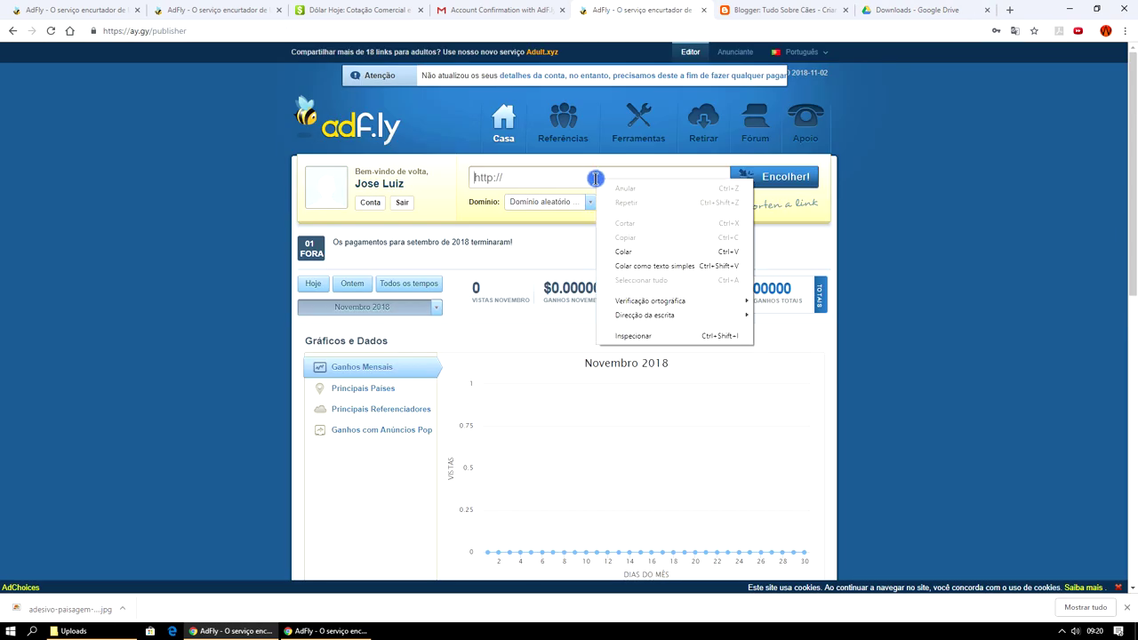
click(628, 252)
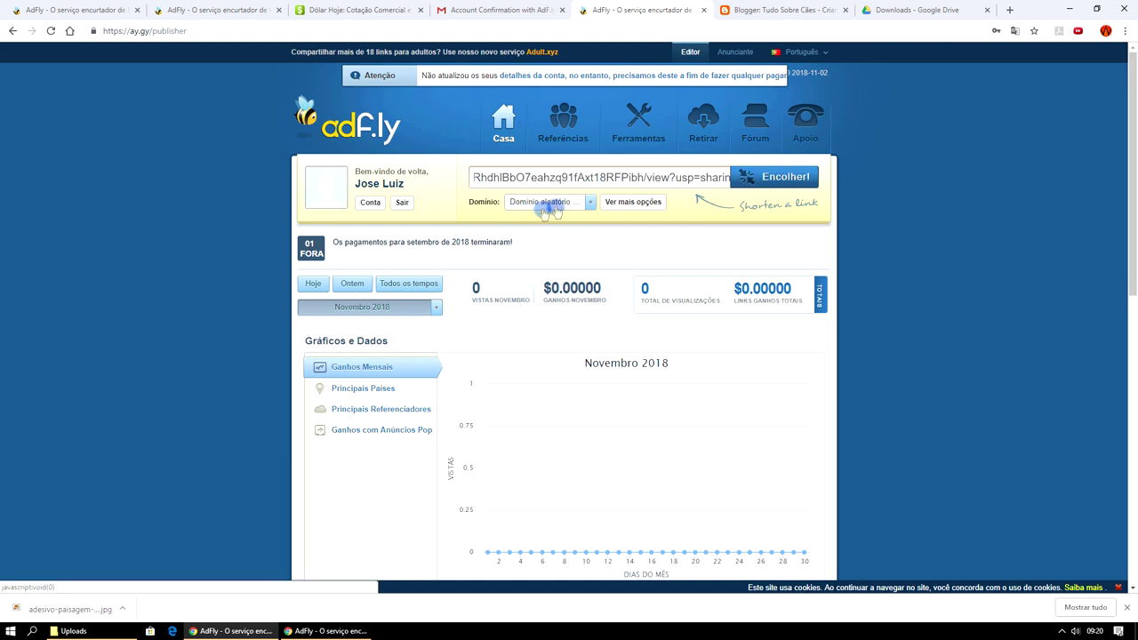
click(636, 201)
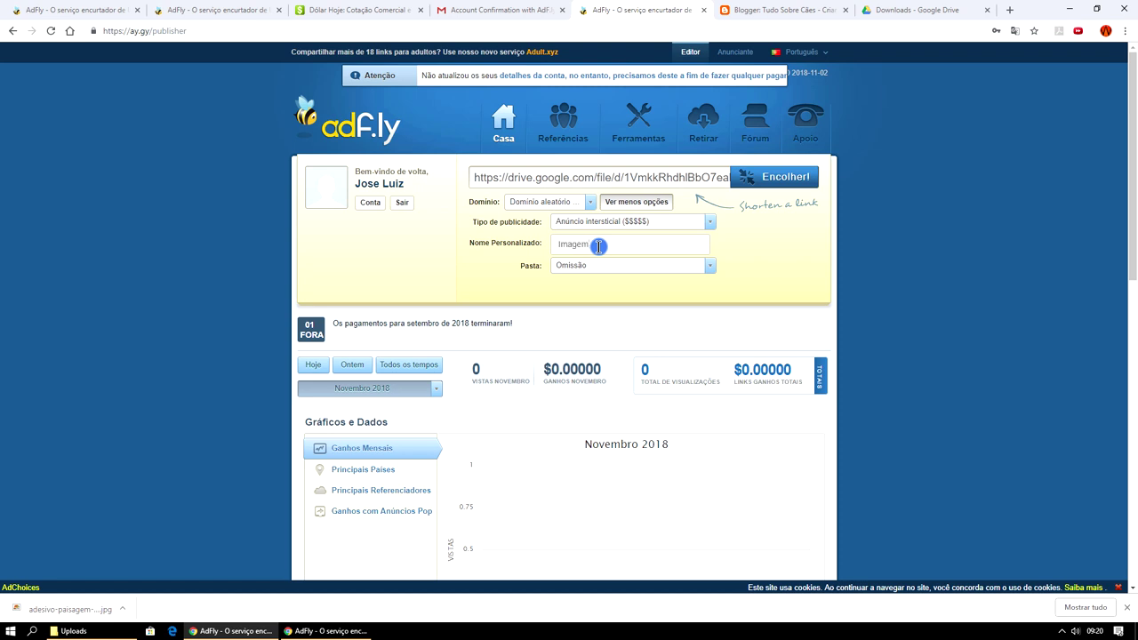
click(778, 186)
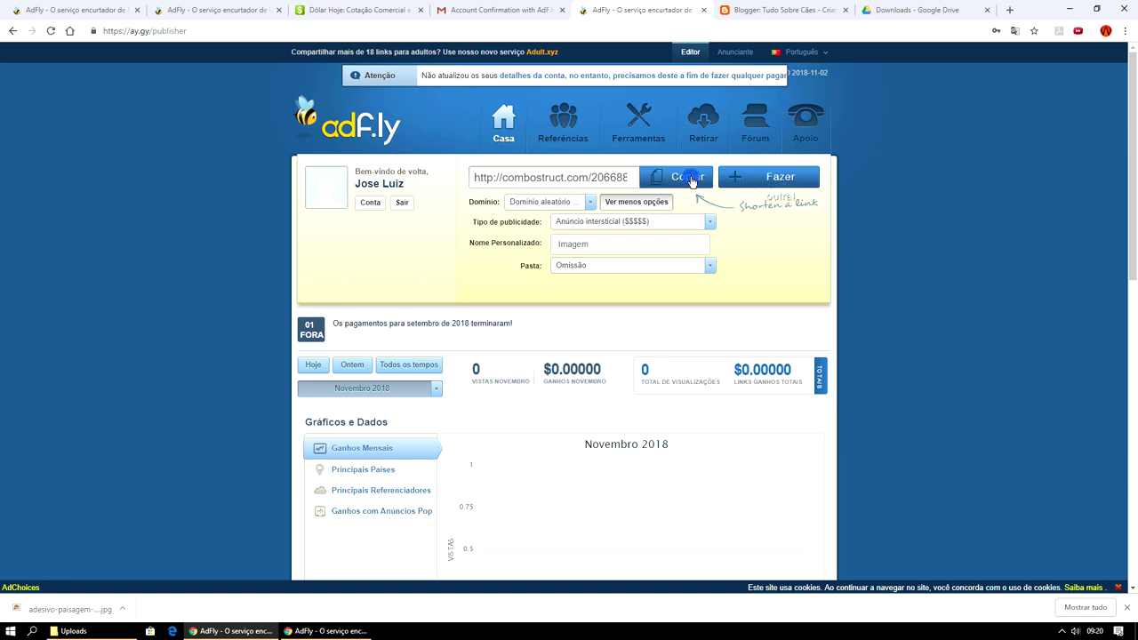
click(762, 177)
click(765, 11)
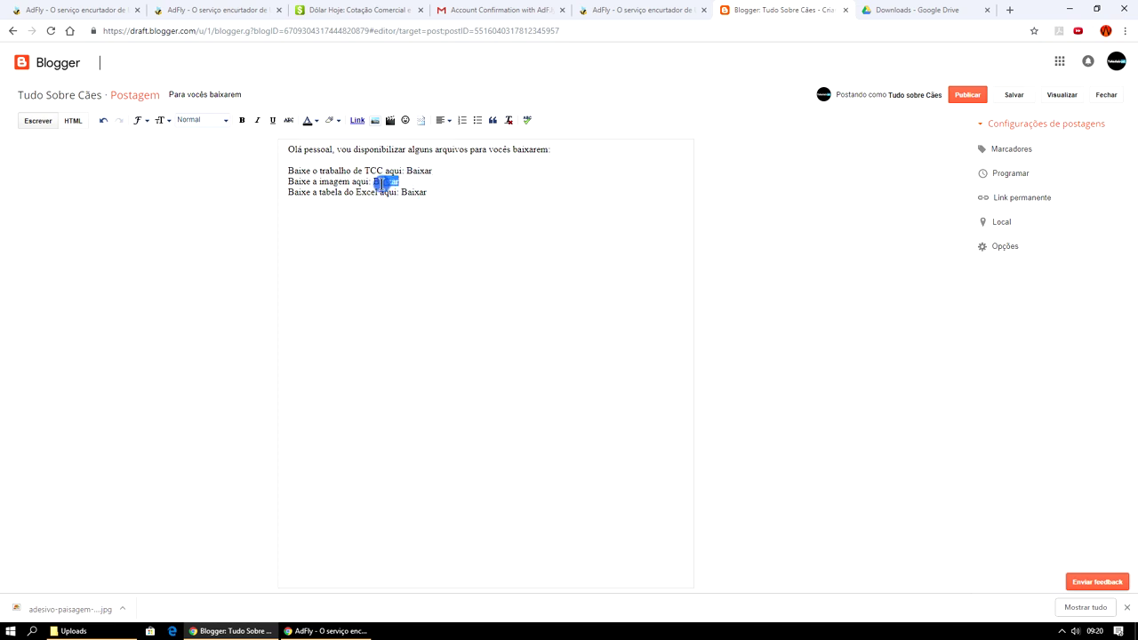
drag(391, 183, 399, 182)
click(358, 121)
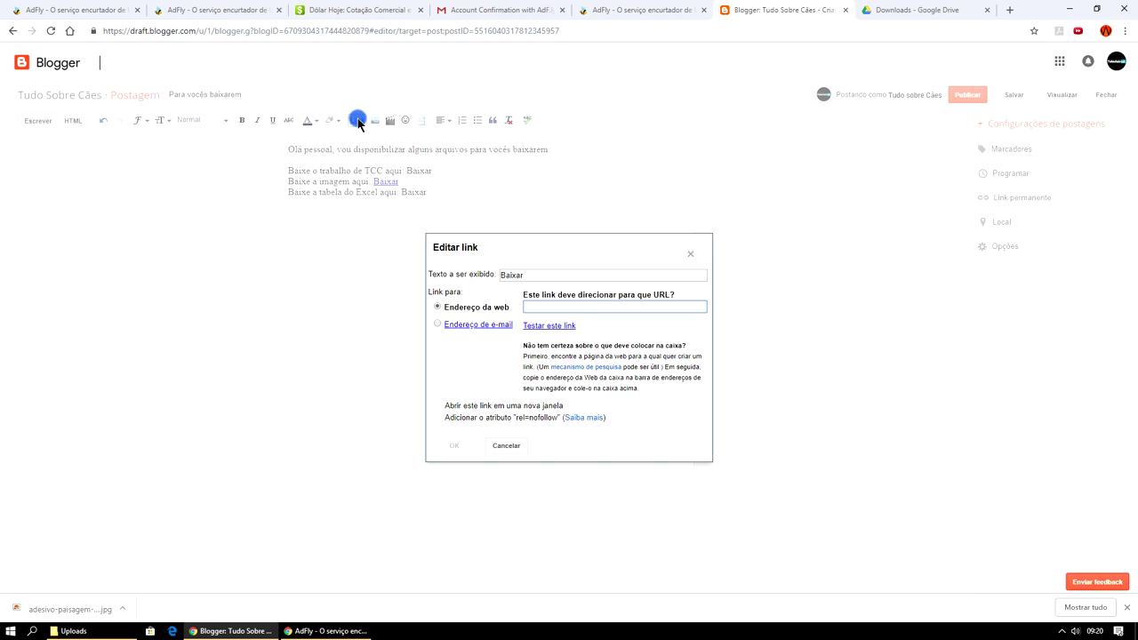
click(545, 309)
right_click(545, 308)
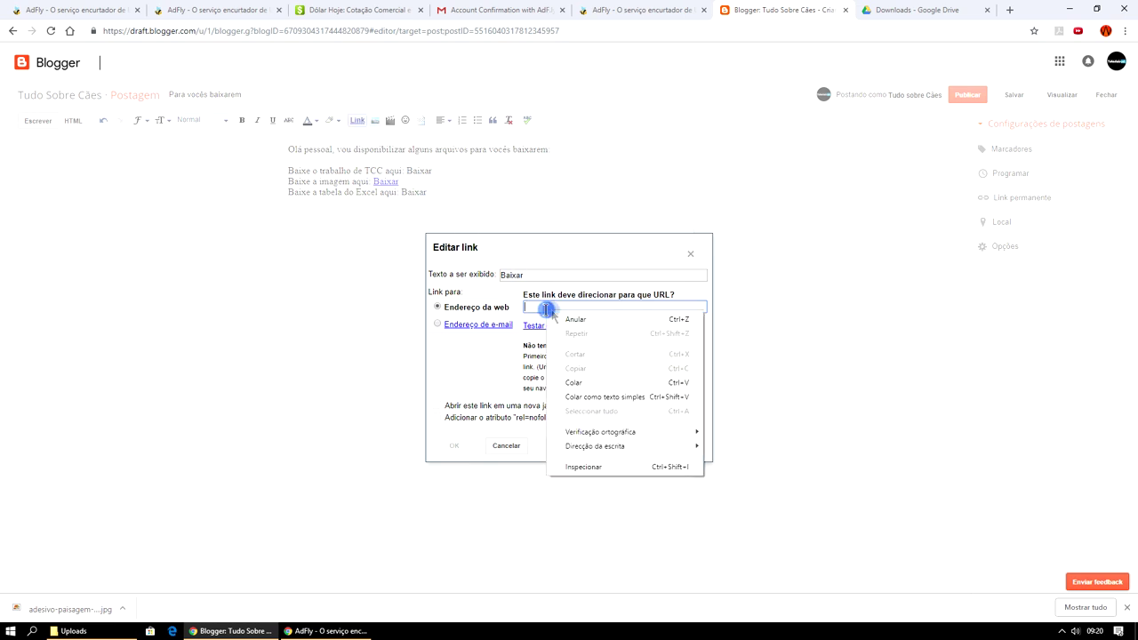
click(577, 386)
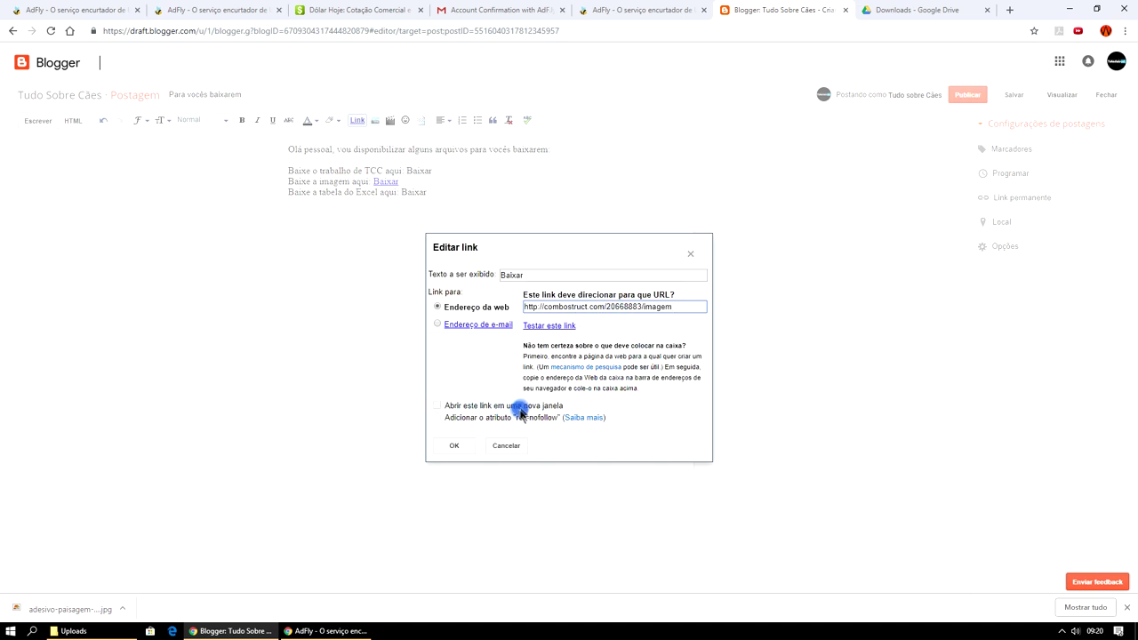
click(439, 408)
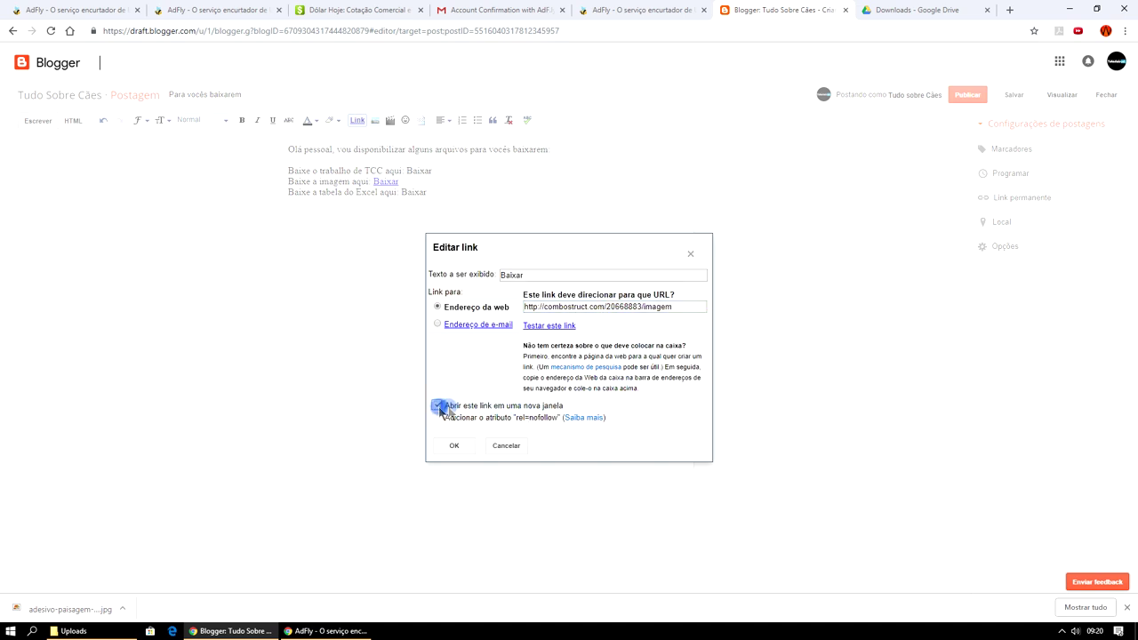
click(455, 447)
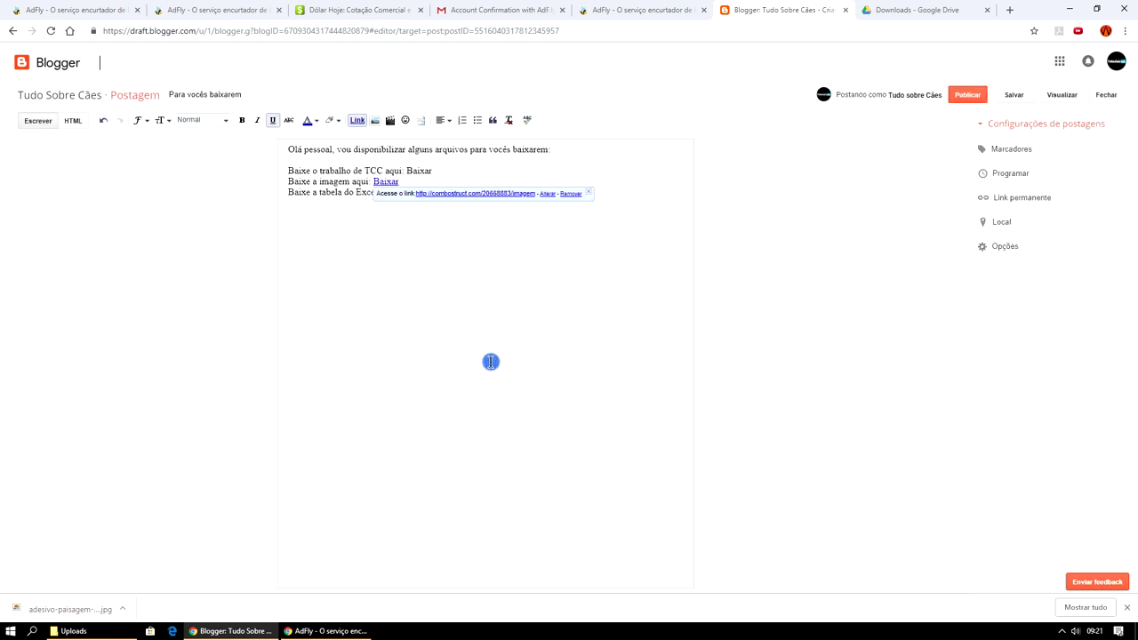
click(490, 362)
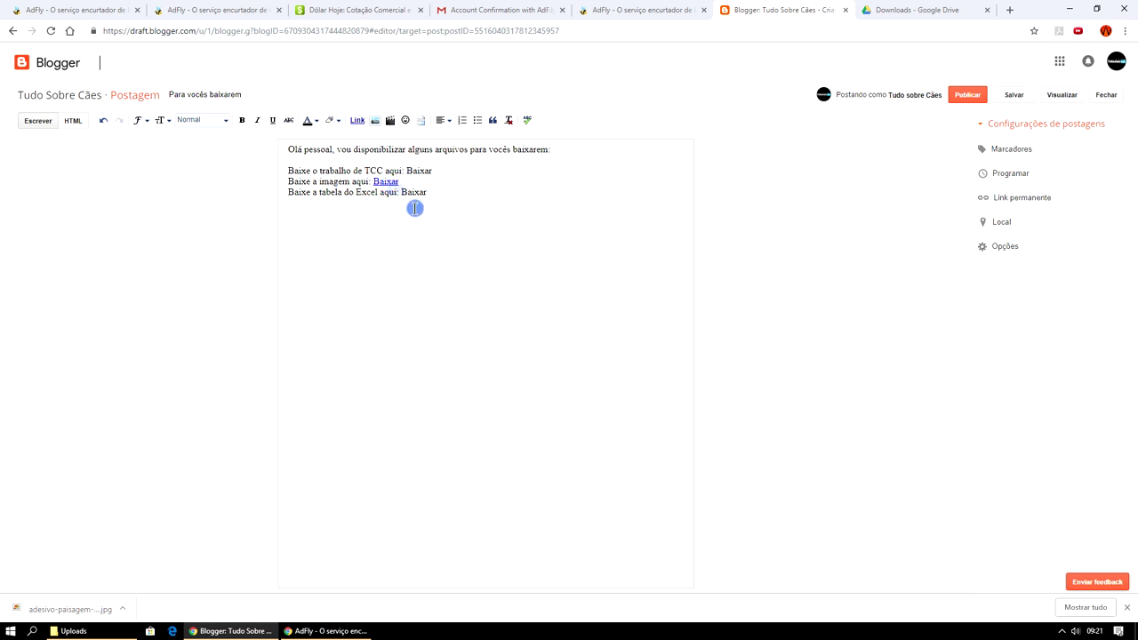
Enable a shareable link on Tabela de calculos.xlsx in Drive, copy it, and return to AdFly
click(913, 11)
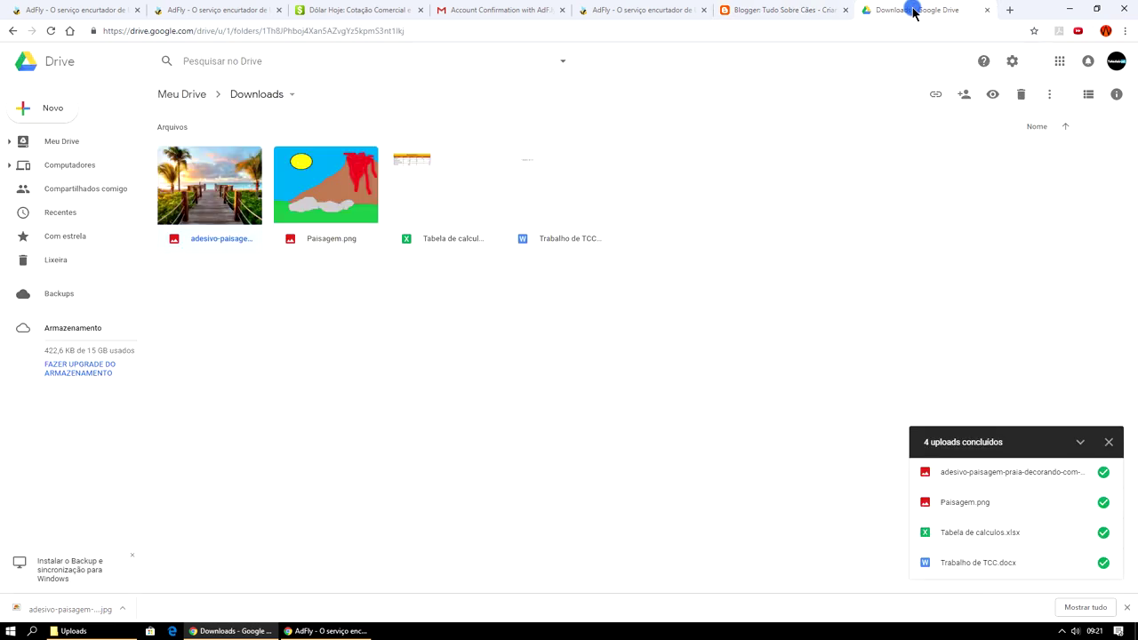
right_click(454, 214)
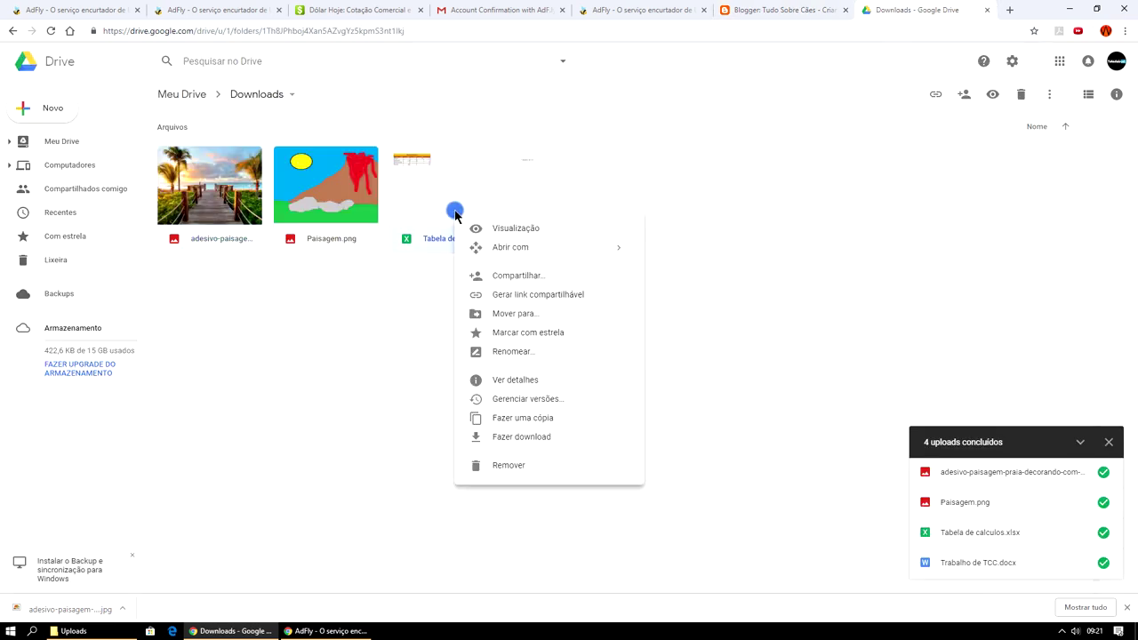
click(523, 276)
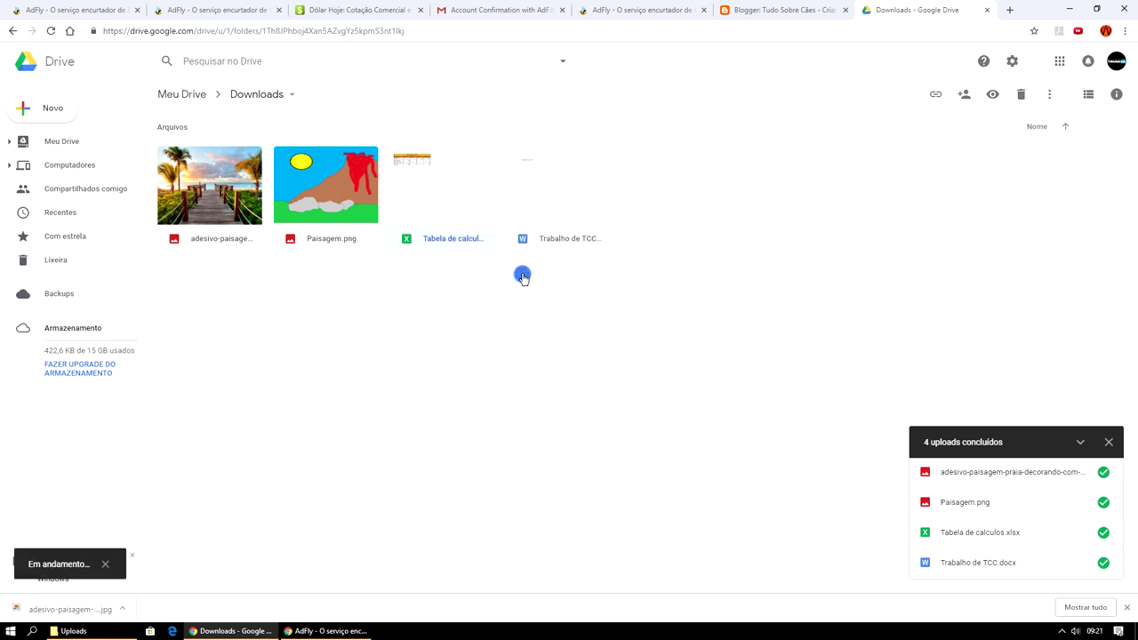
click(659, 264)
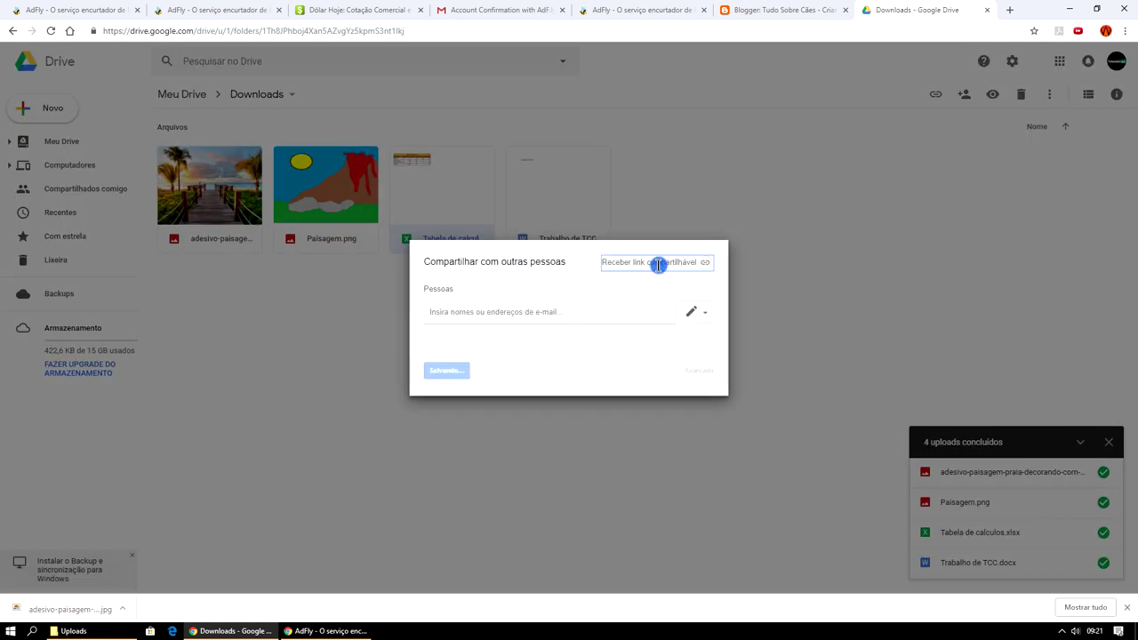
click(677, 313)
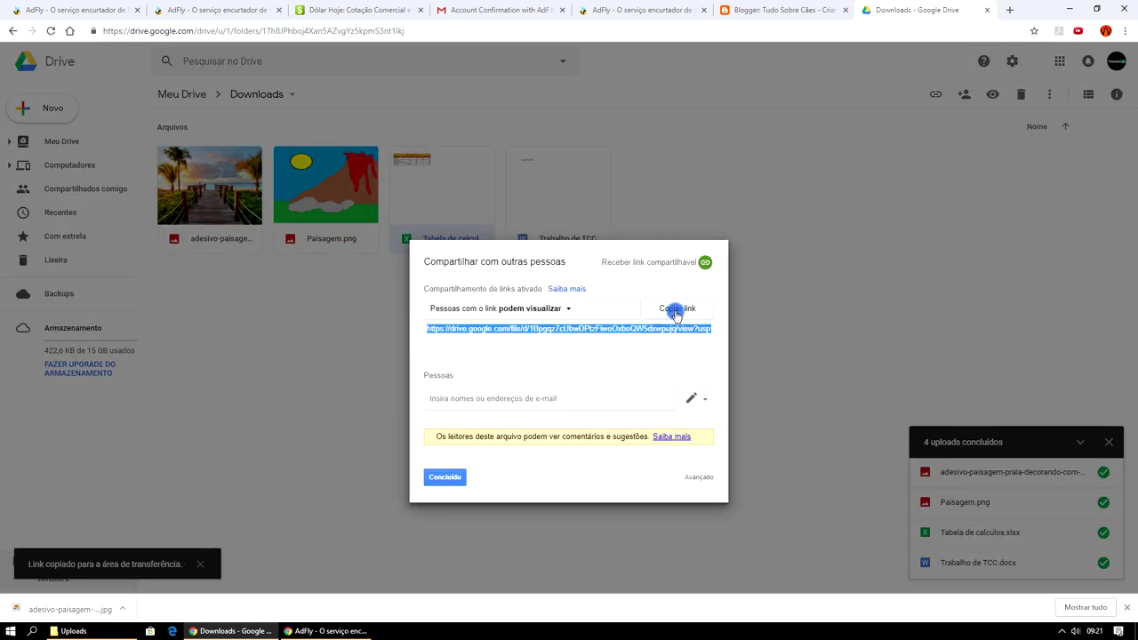
click(444, 477)
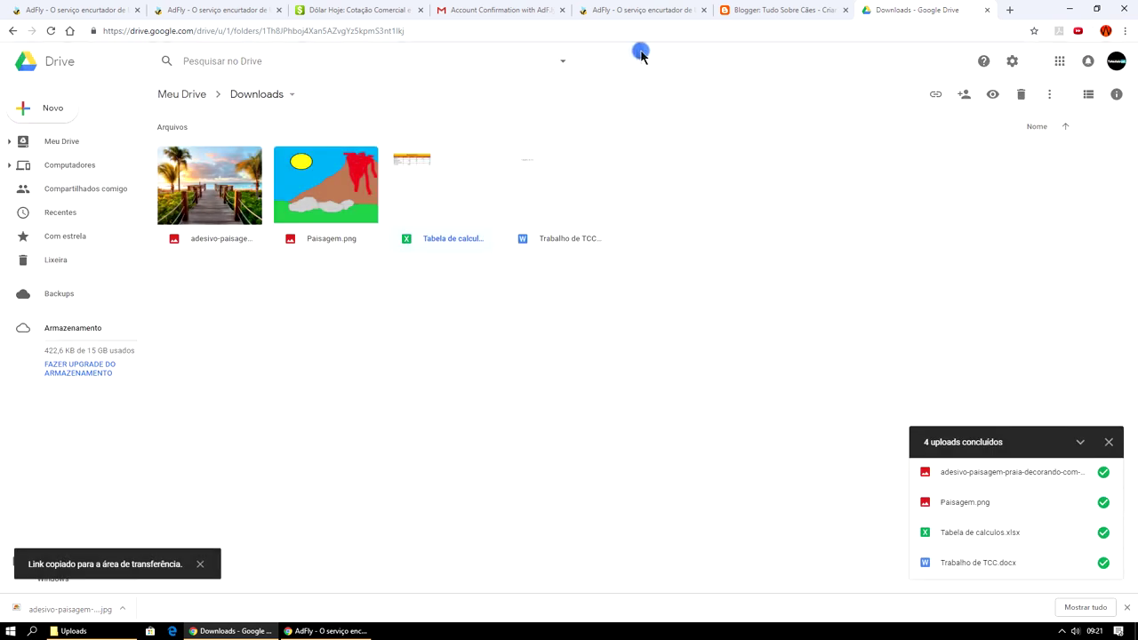
click(629, 13)
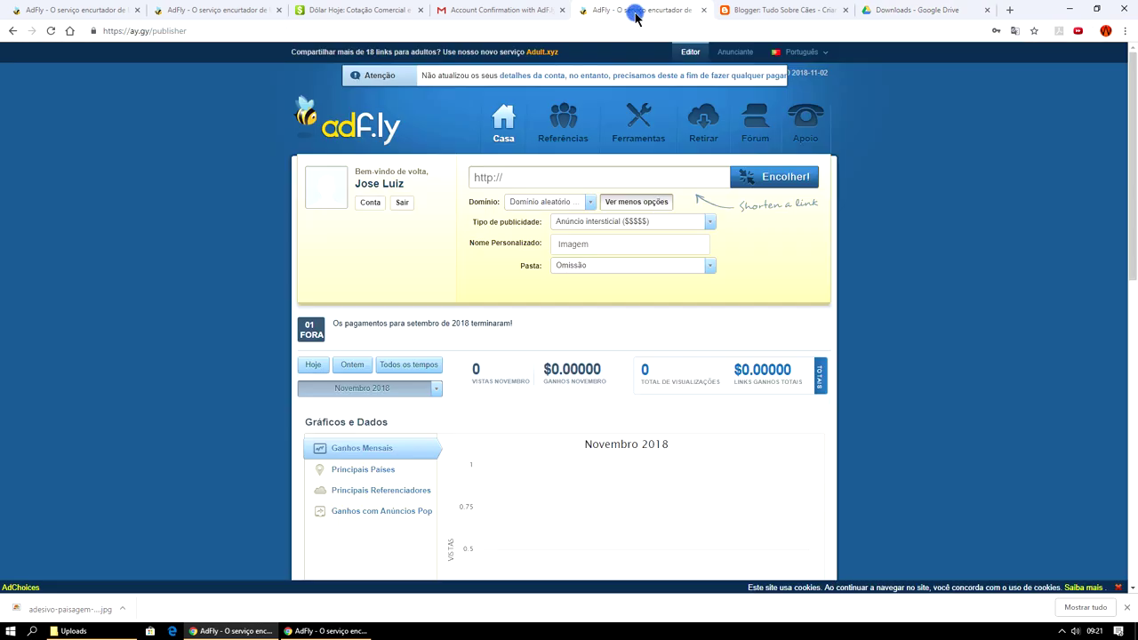
Shorten the spreadsheet's Drive link under the custom name 'Tabela' and copy the short link
right_click(594, 171)
click(630, 240)
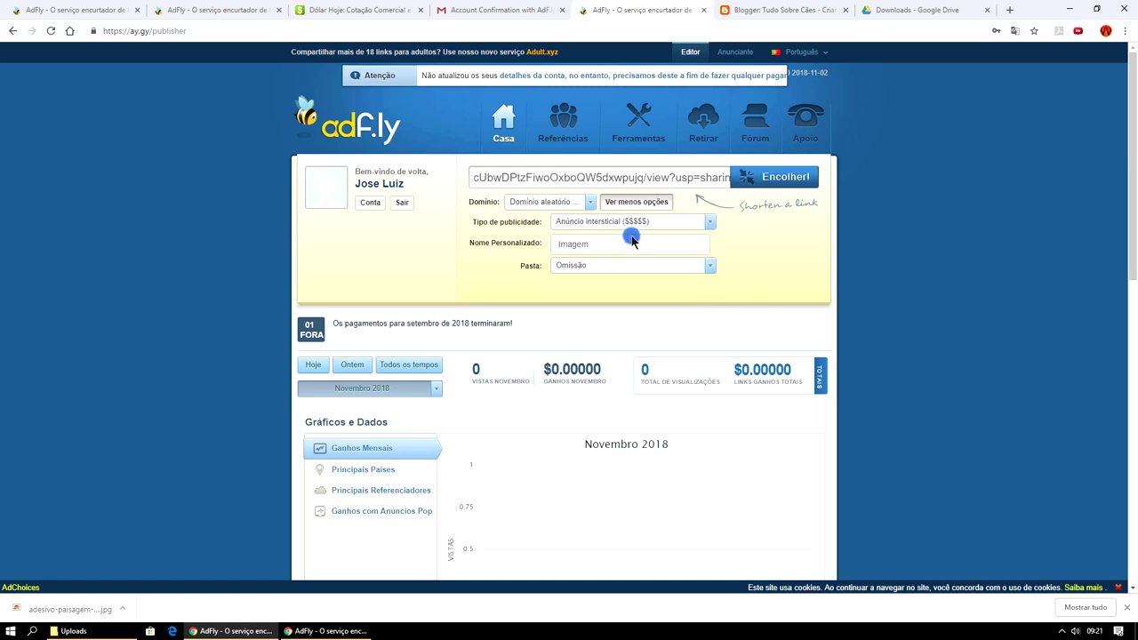
click(506, 247)
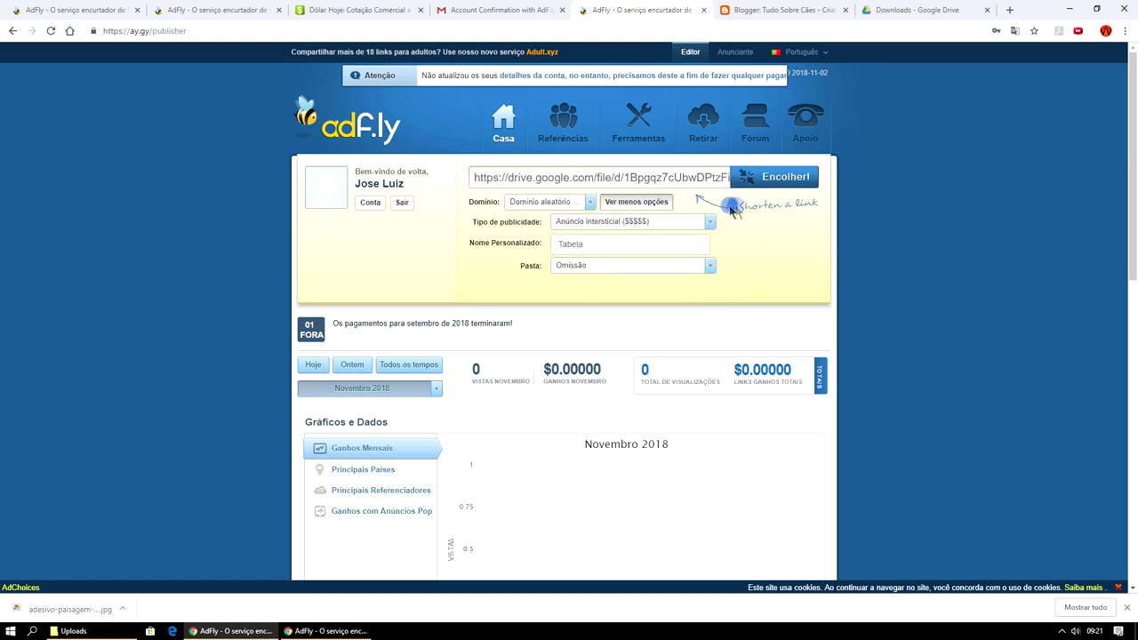
click(781, 179)
click(709, 178)
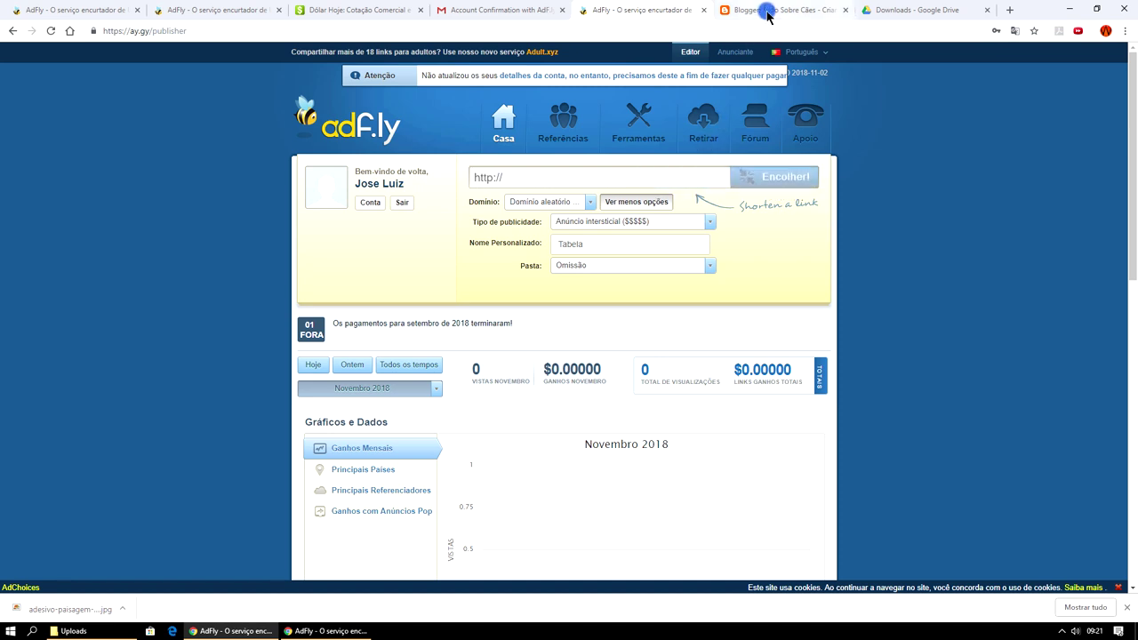
click(765, 10)
click(465, 197)
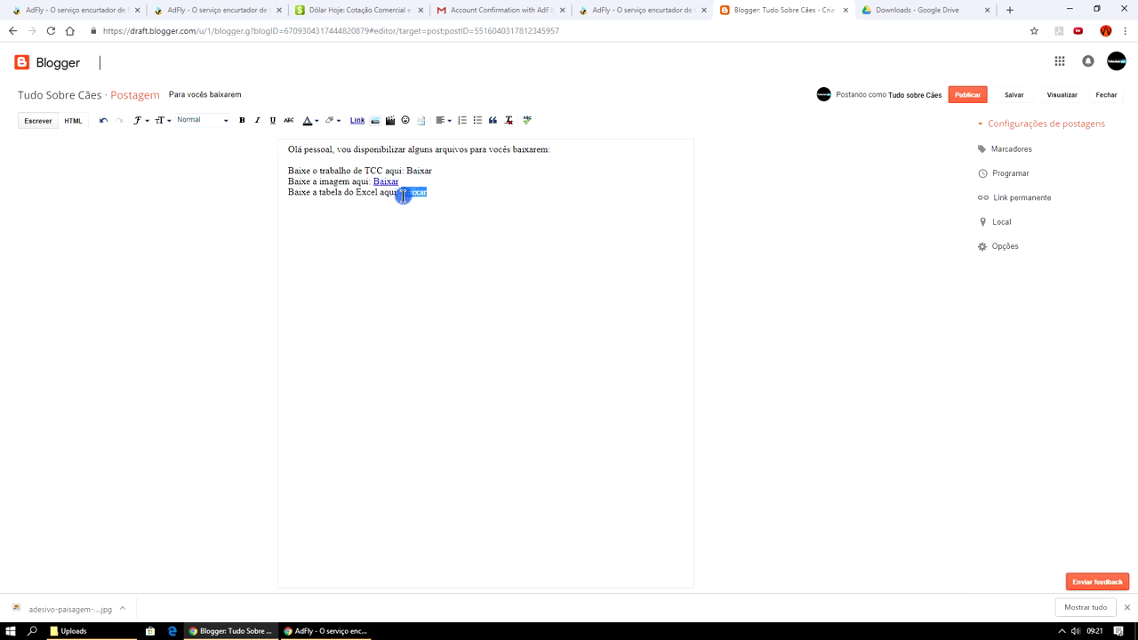
click(357, 120)
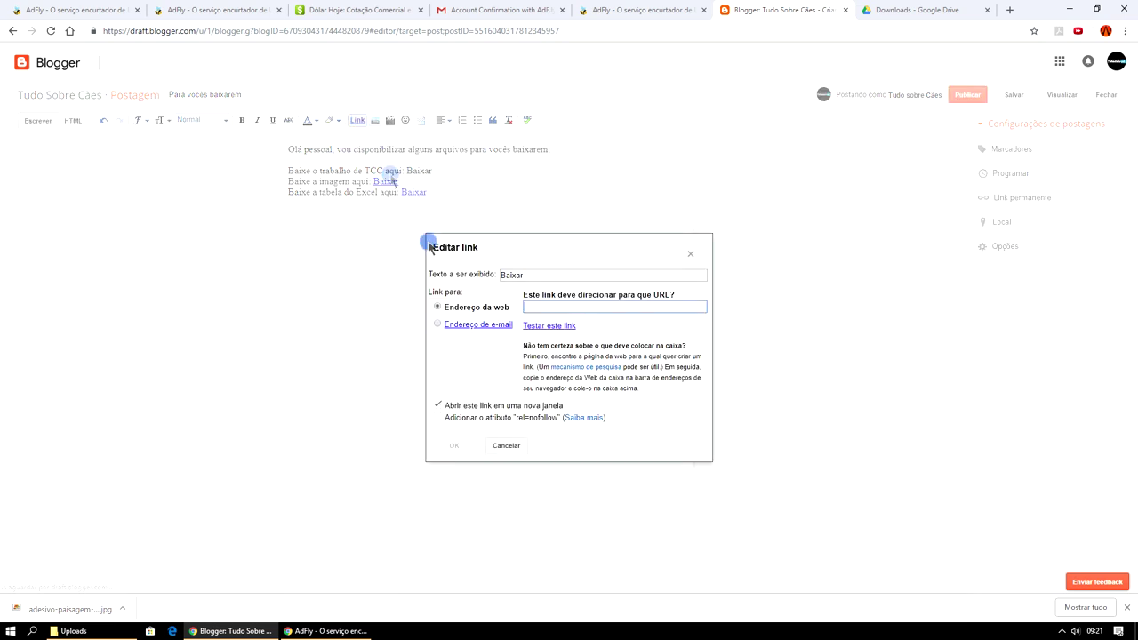
right_click(553, 310)
click(585, 373)
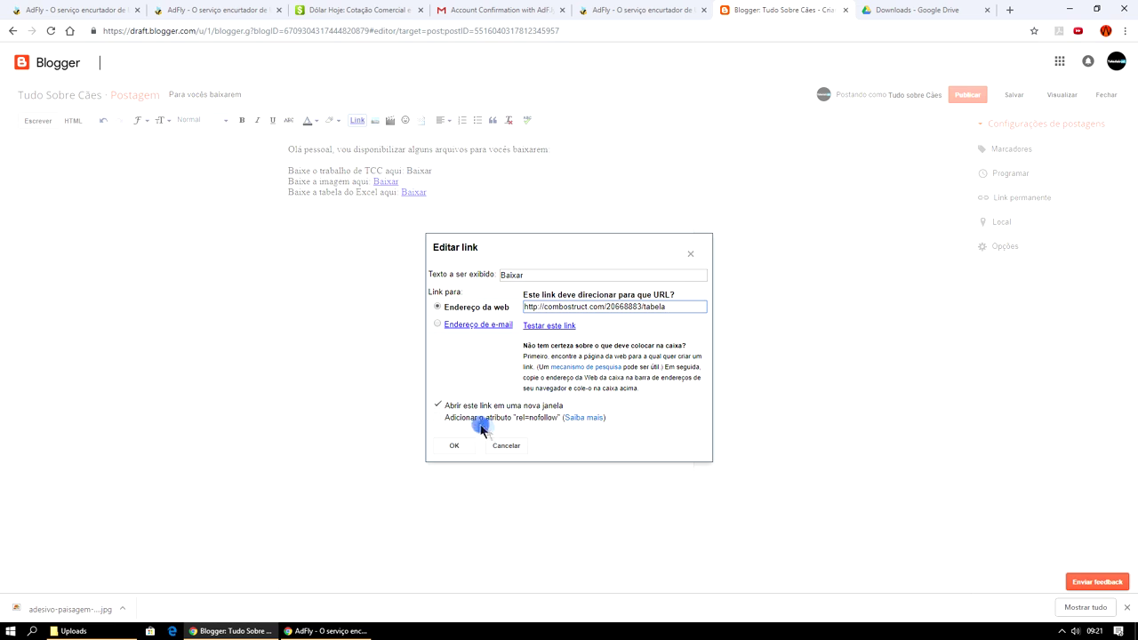
click(453, 445)
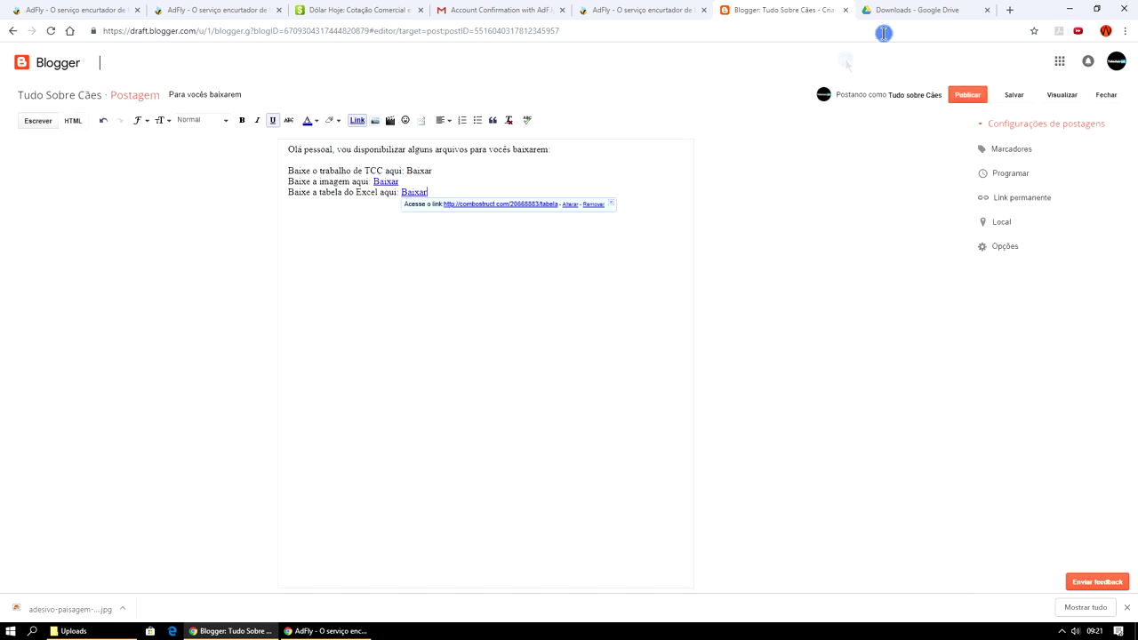
click(916, 10)
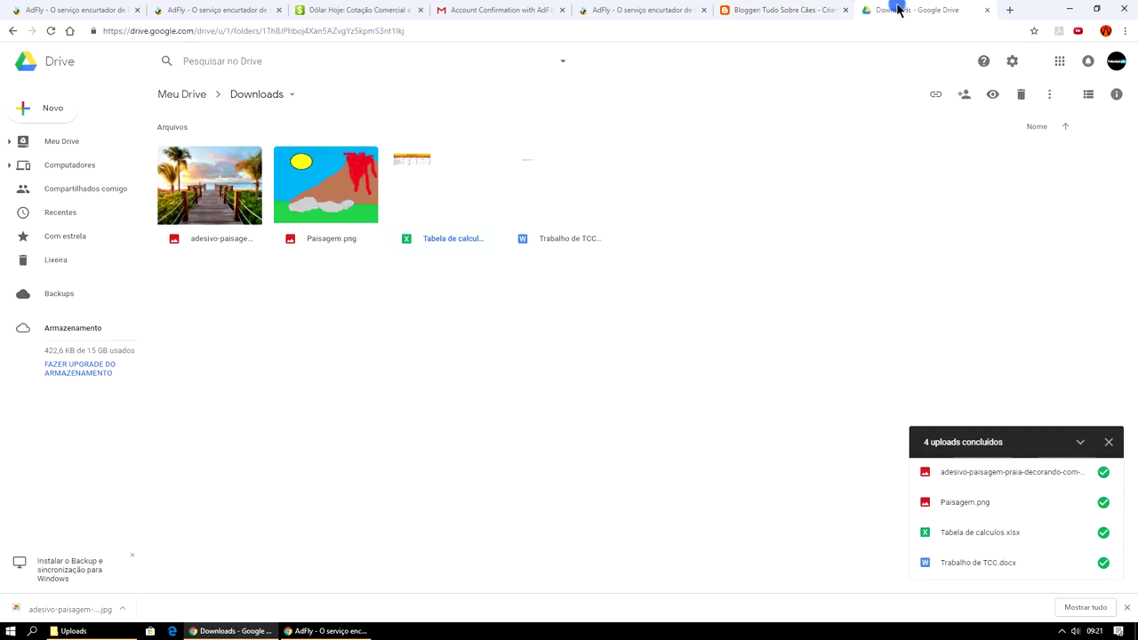
Turn on link sharing for Trabalho de TCC.docx in Google Drive and copy its share link
right_click(556, 197)
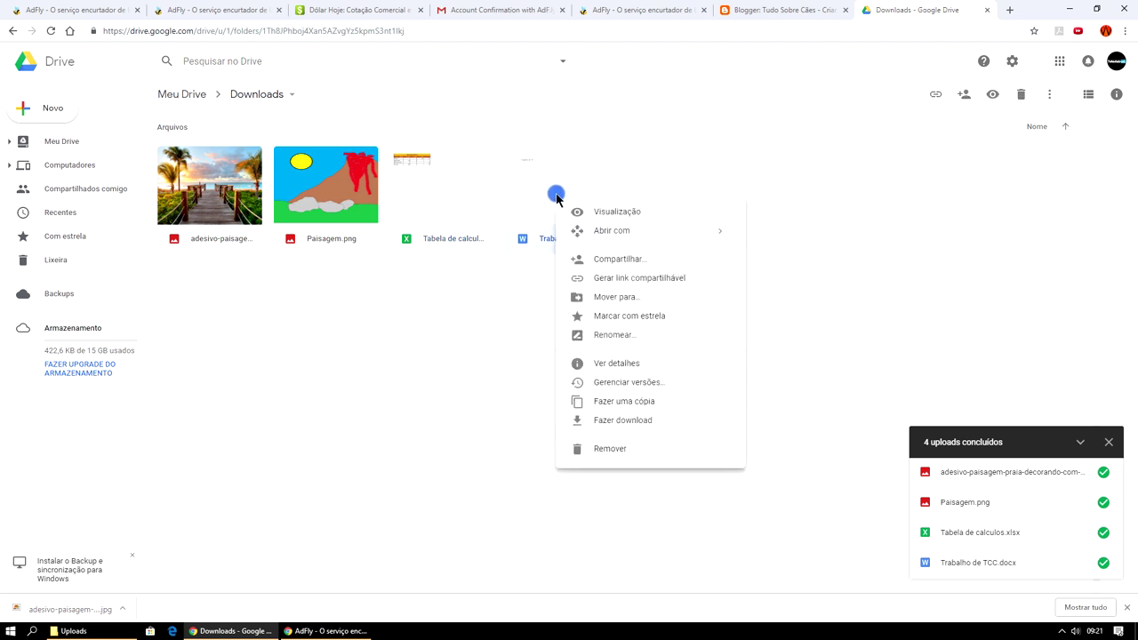
click(627, 259)
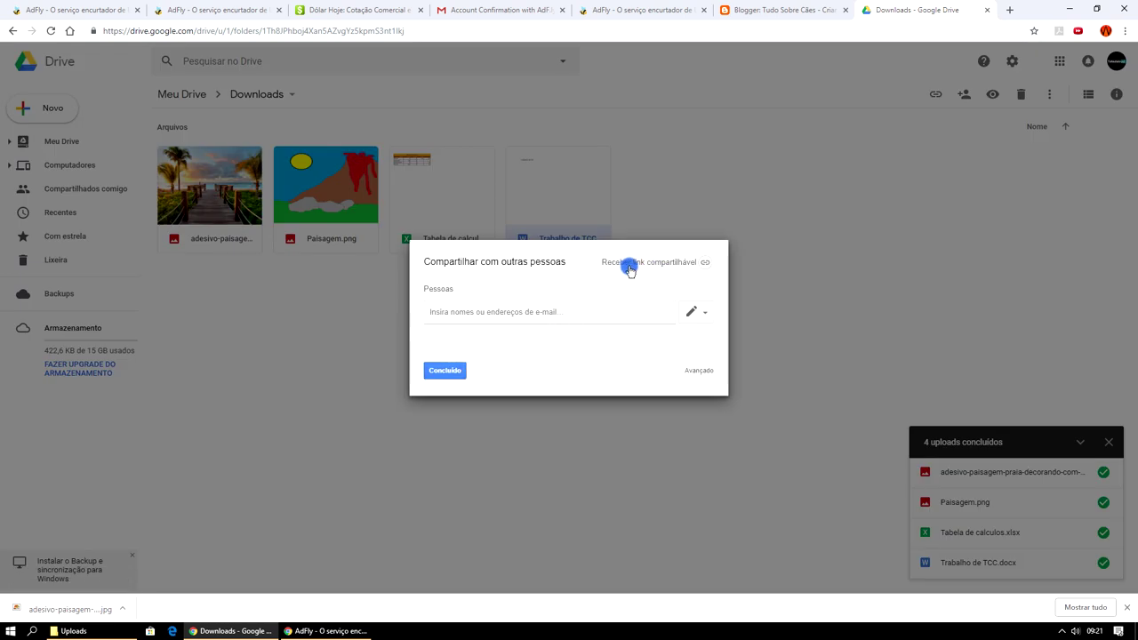
click(629, 262)
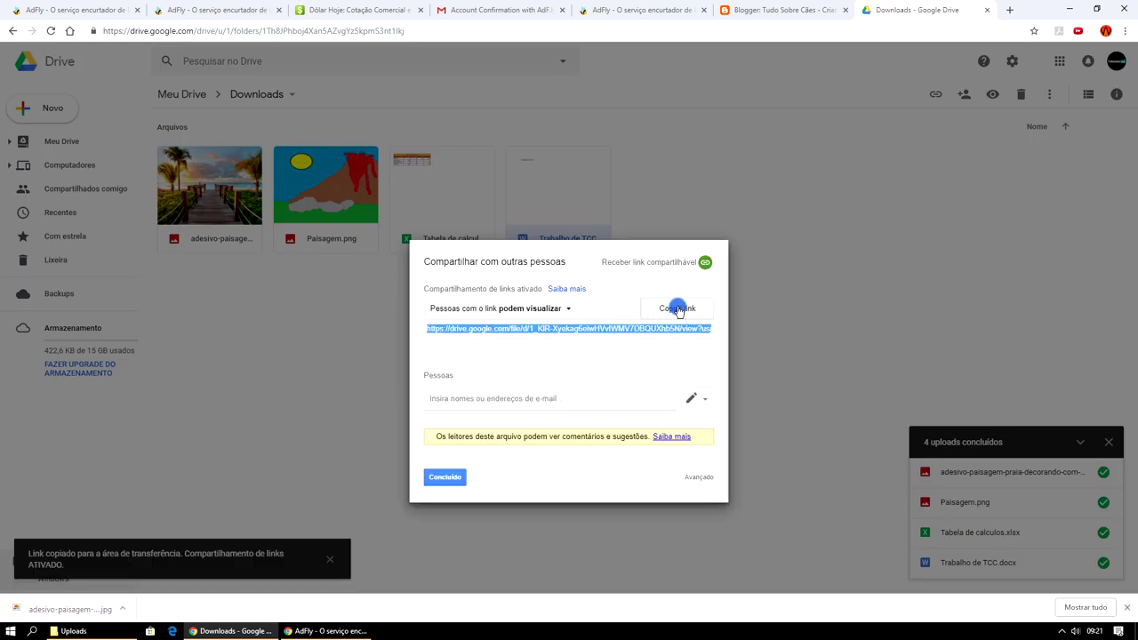
click(668, 309)
click(452, 474)
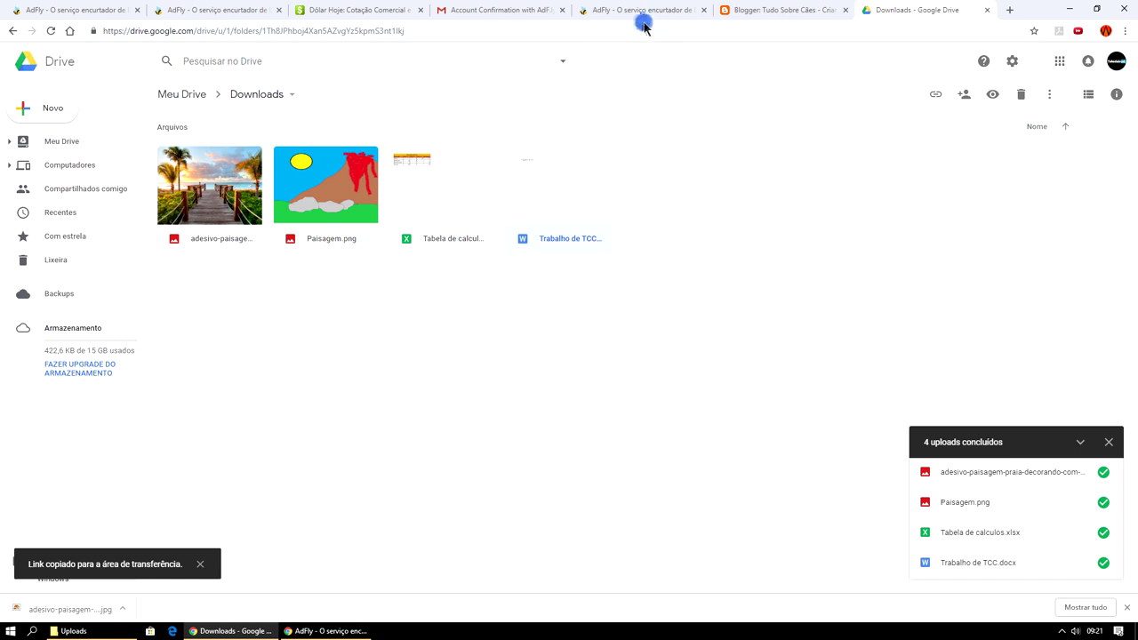
click(640, 13)
click(609, 204)
Paste the TCC Drive link into AdFly and try shortening it, dismissing the duplicate custom name warning
right_click(602, 178)
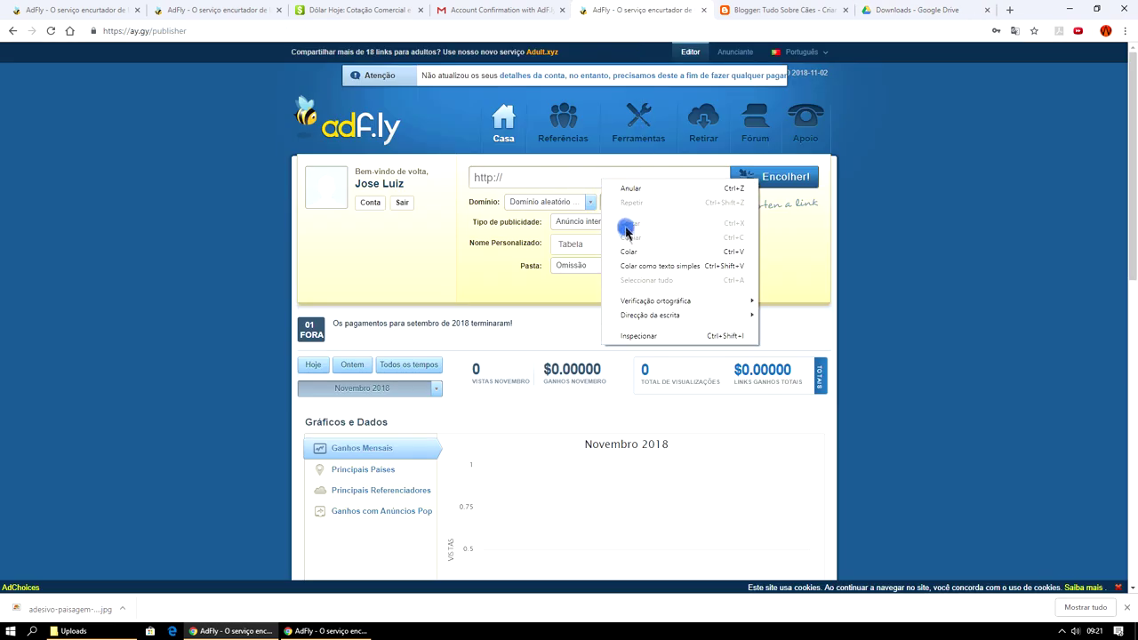
click(628, 253)
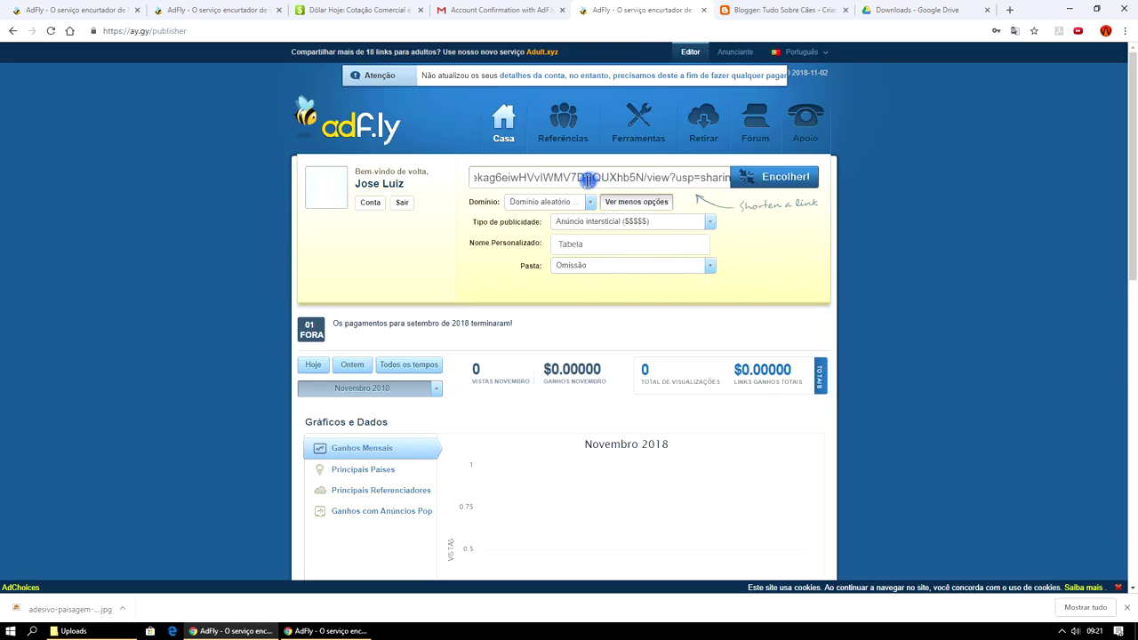
click(780, 179)
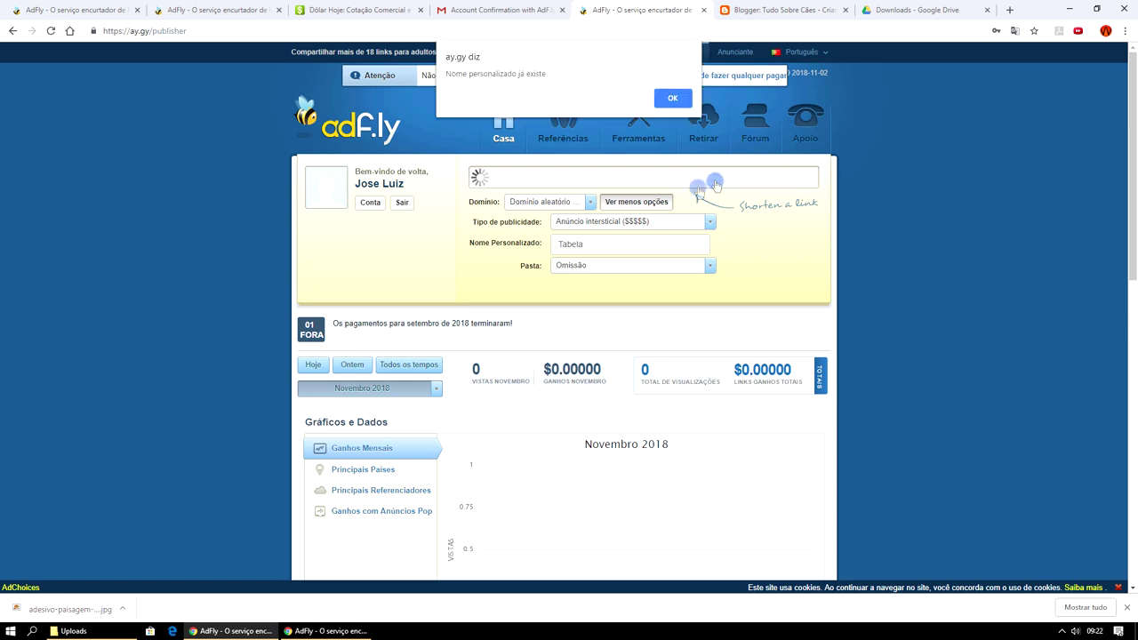
click(673, 98)
Replace the custom name Tabela with TCC, shorten the Drive link again and copy the result
drag(607, 240, 528, 249)
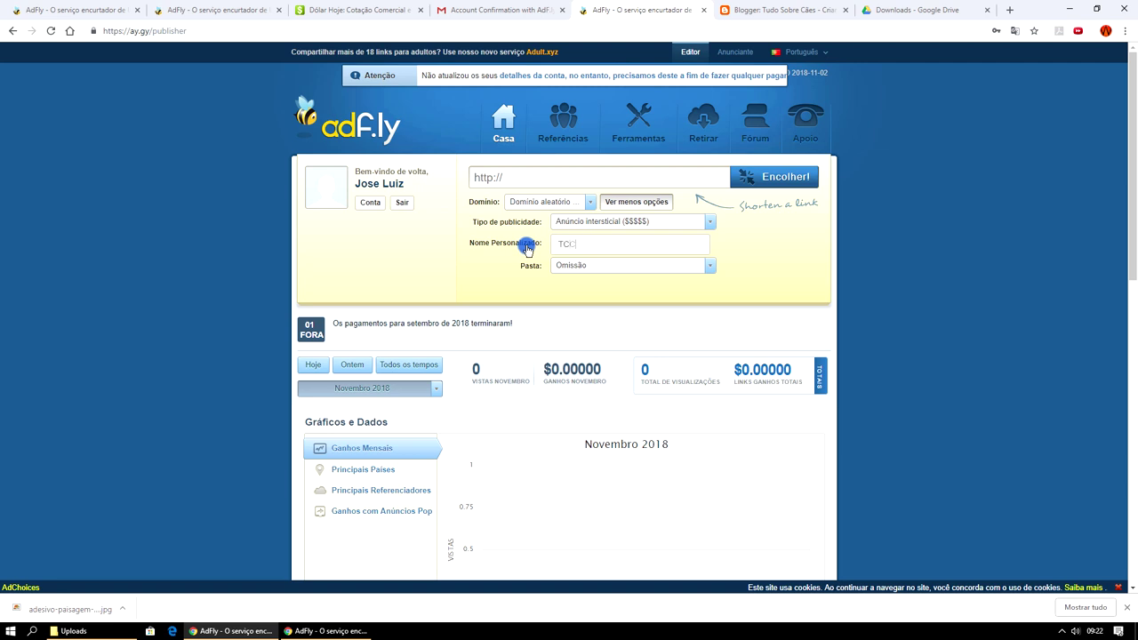
click(570, 179)
key(ctrl+v)
click(780, 180)
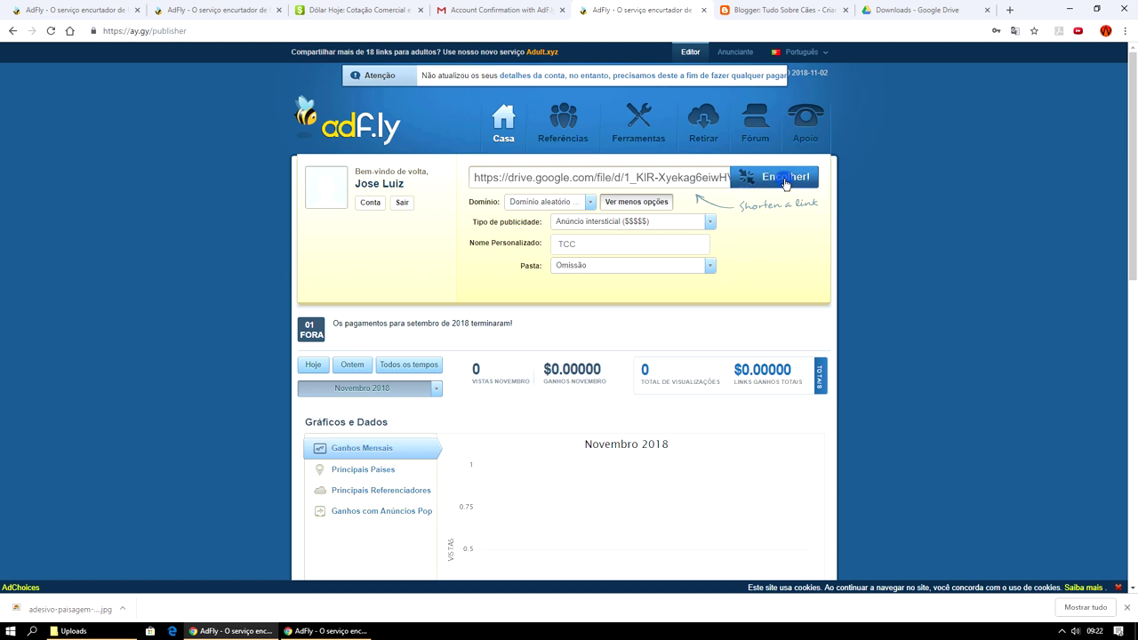
click(677, 180)
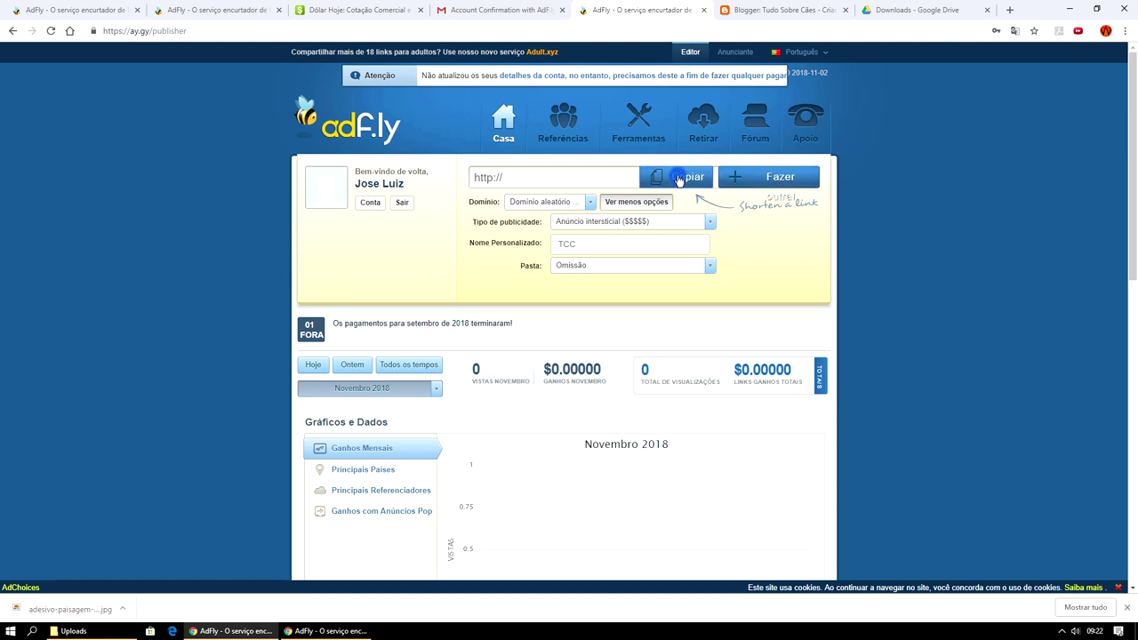
click(752, 9)
click(678, 141)
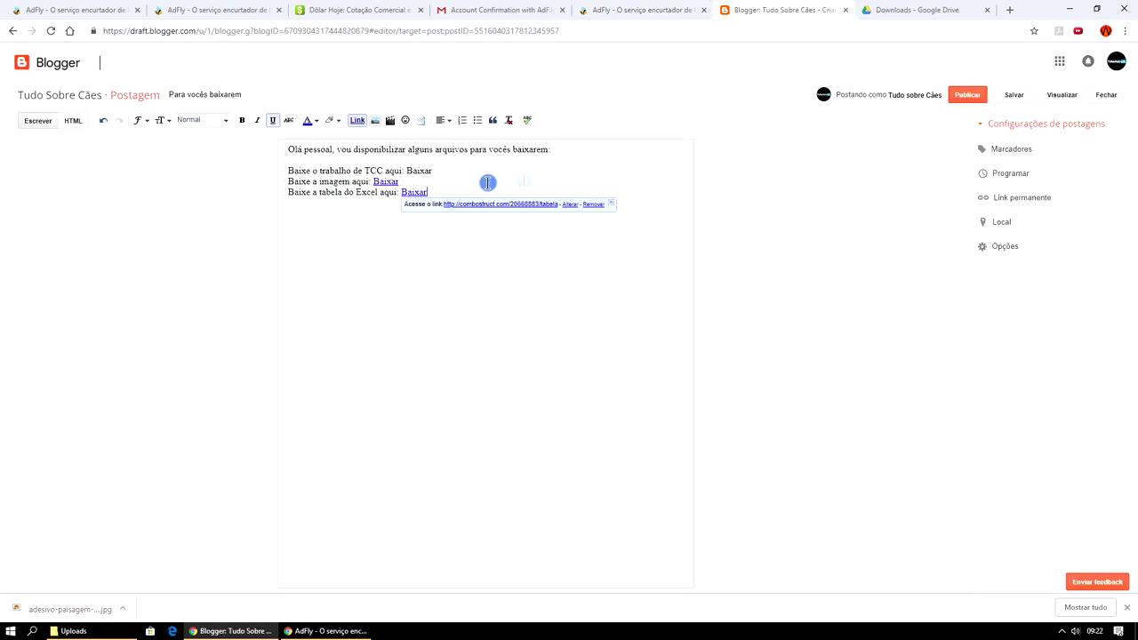
click(453, 173)
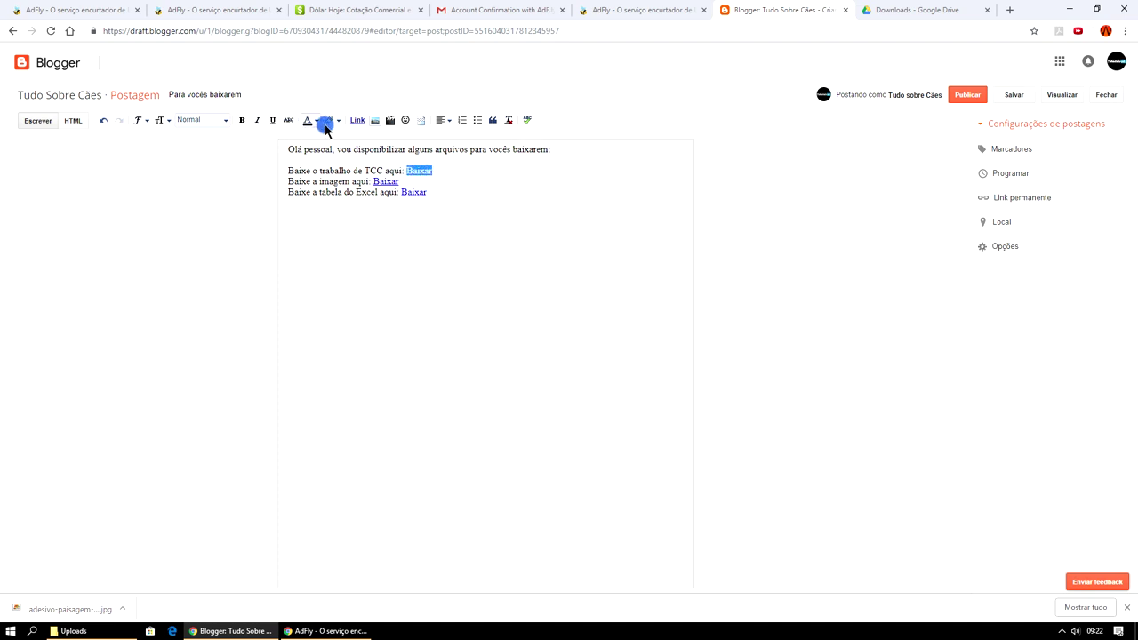
click(356, 120)
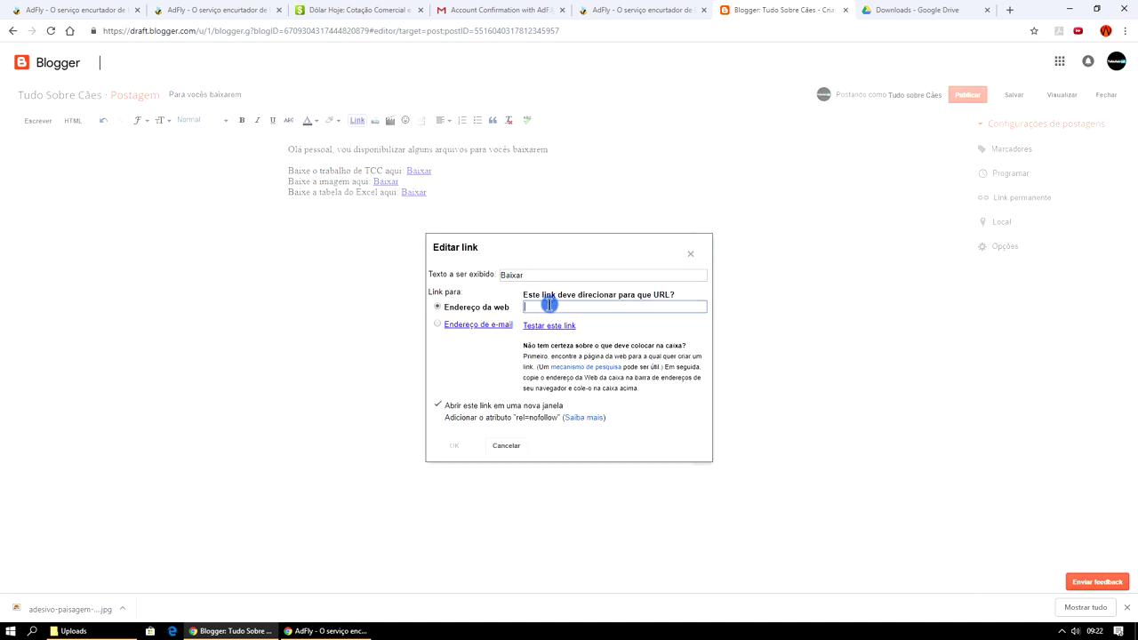
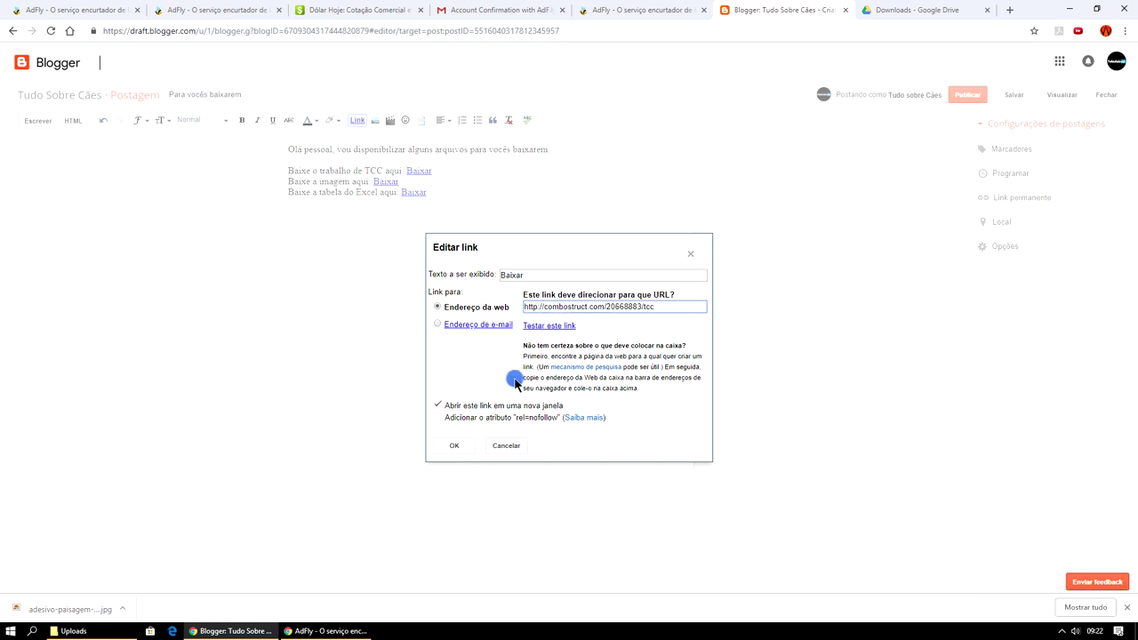
click(456, 448)
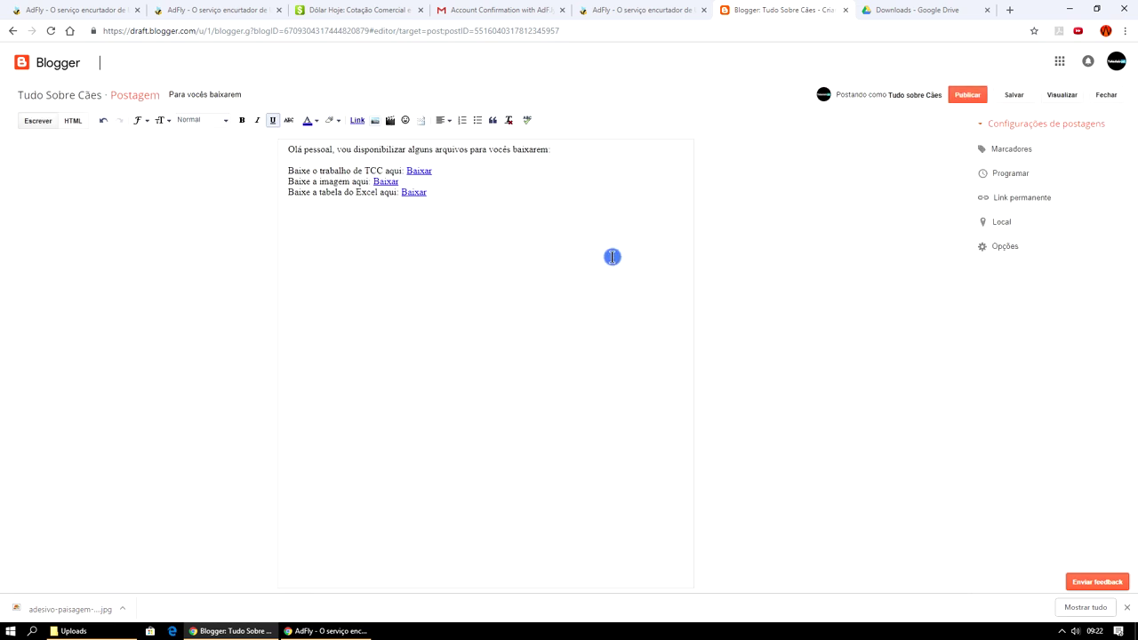
Publish 'Para vocês baixarem' and share it publicly on Google+ with the comment 'Downloads'
click(968, 95)
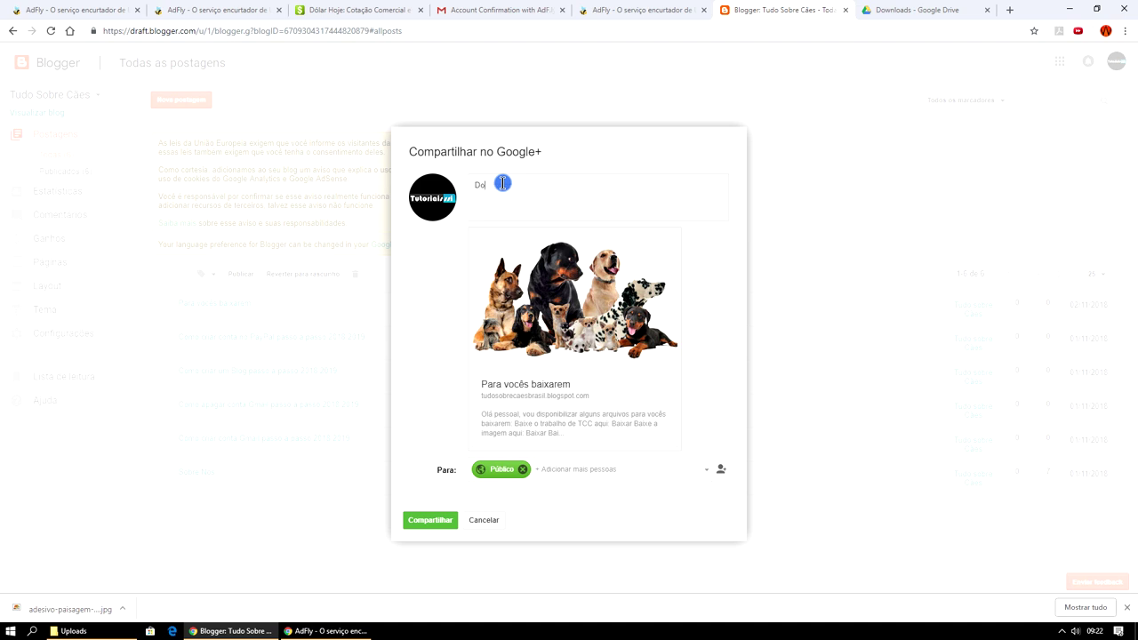
mouse_move(539, 325)
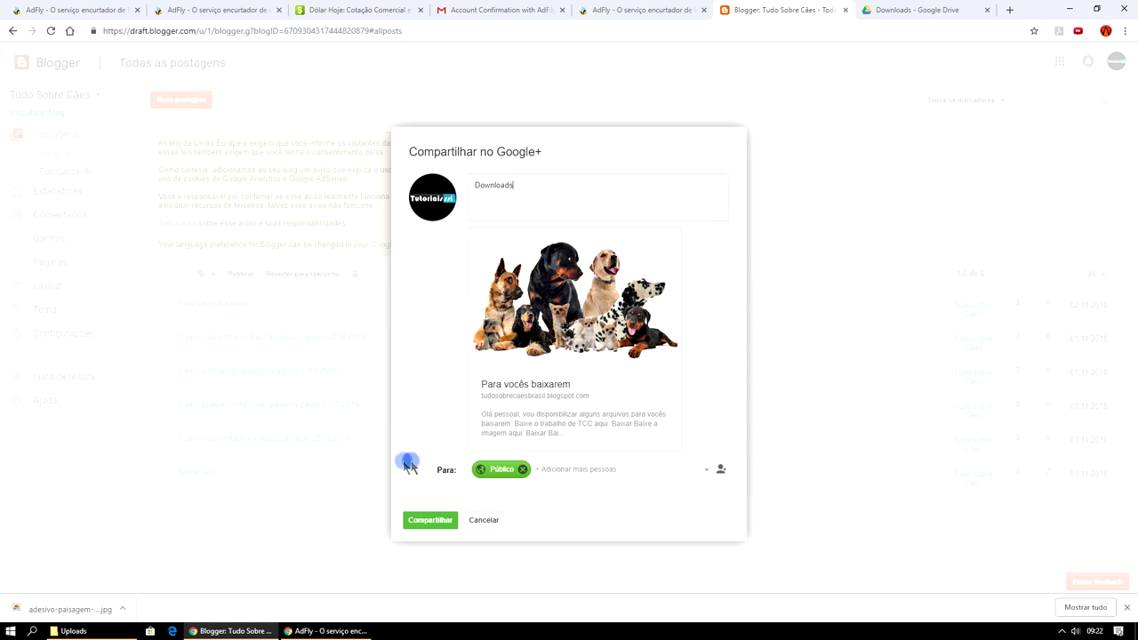
click(431, 522)
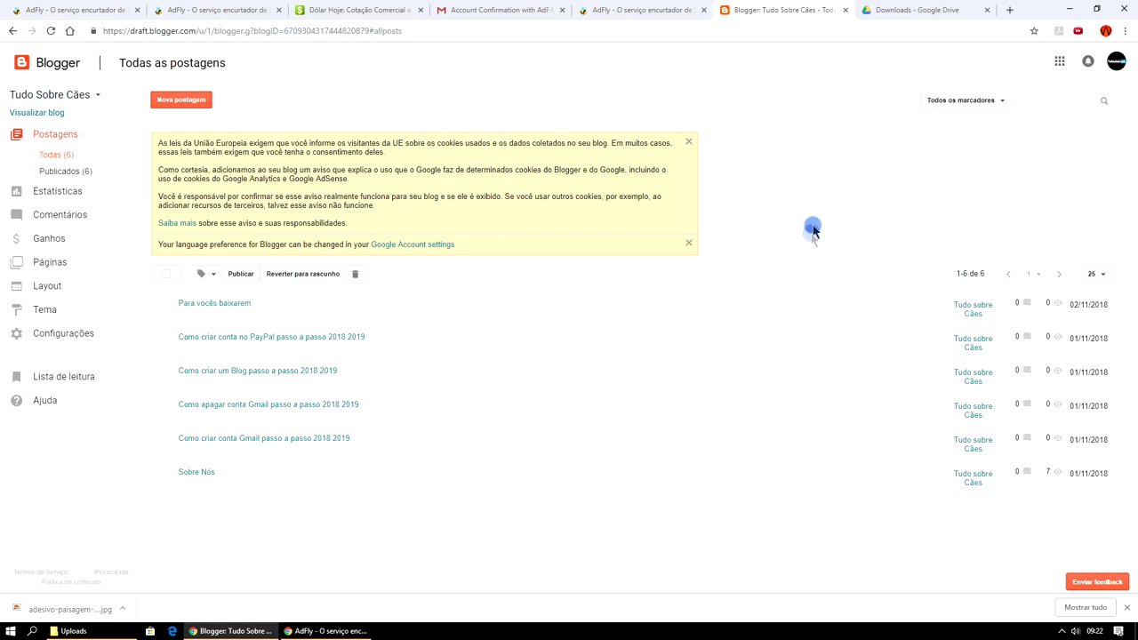
View the live Tudo Sobre Cães blog, scroll to 'Para vocês baixarem', and follow its first Baixar link
click(54, 118)
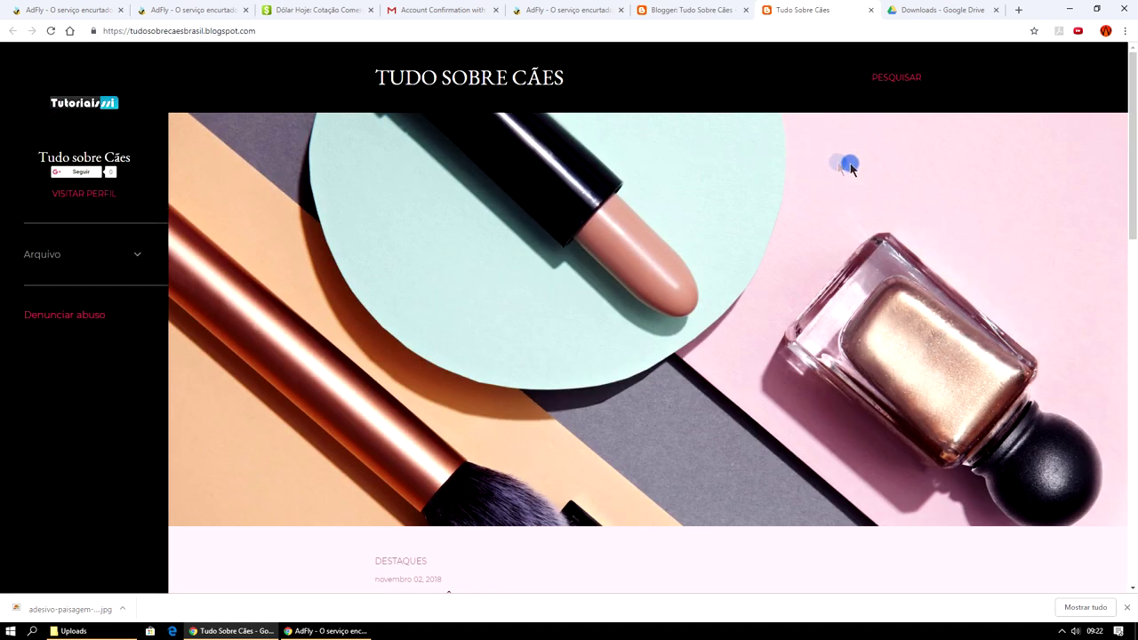
scroll(1025, 274, down, 2)
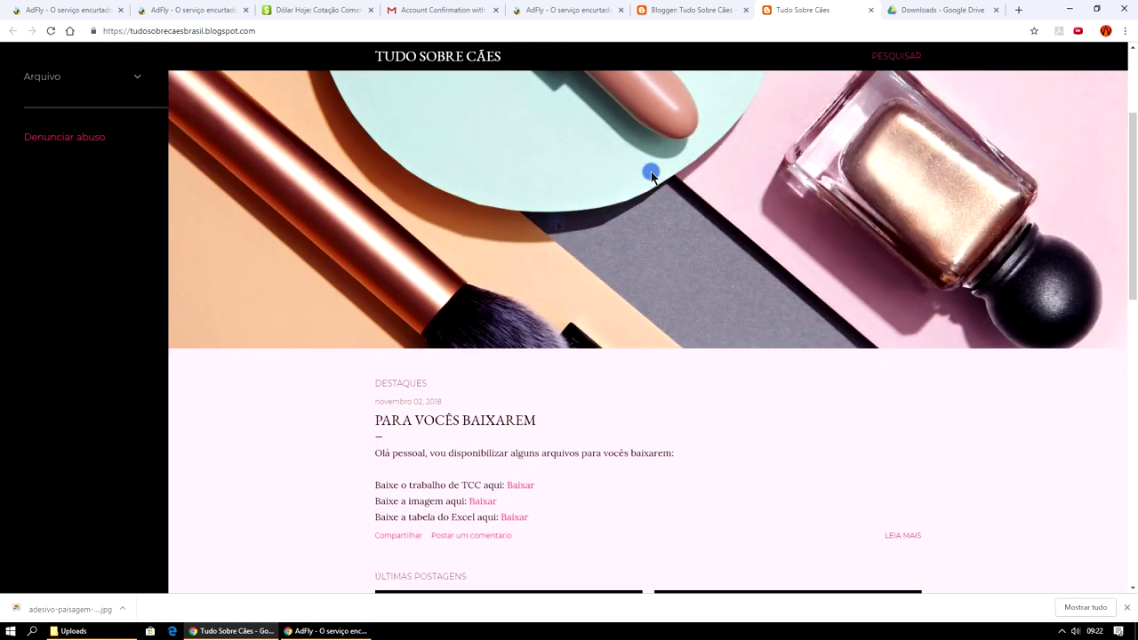
scroll(899, 258, down, 2)
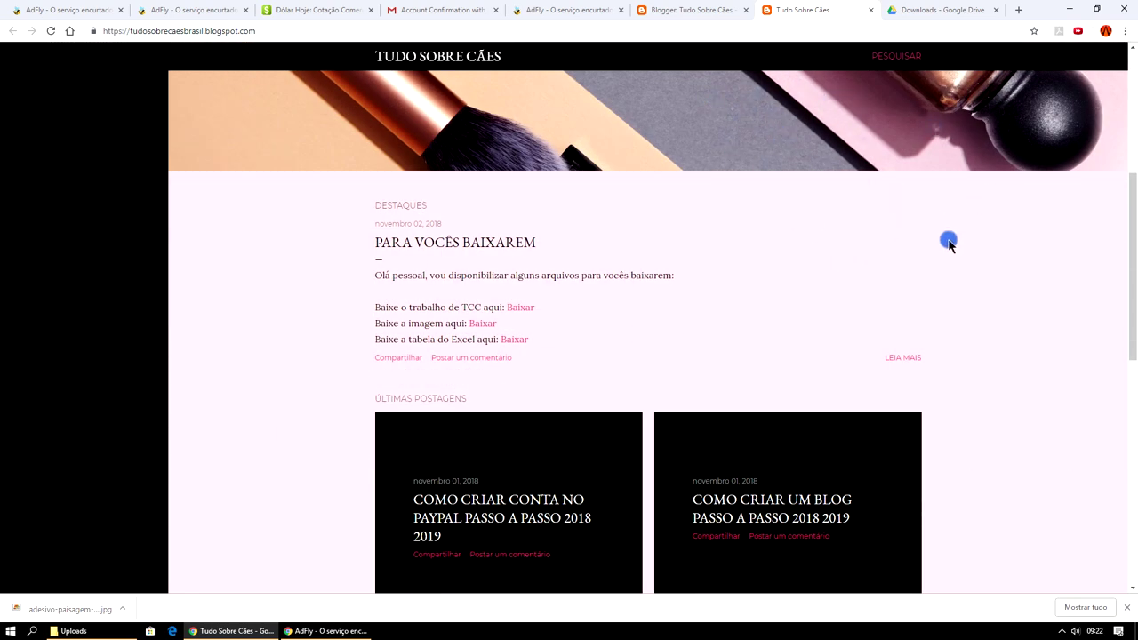
scroll(952, 244, down, 1)
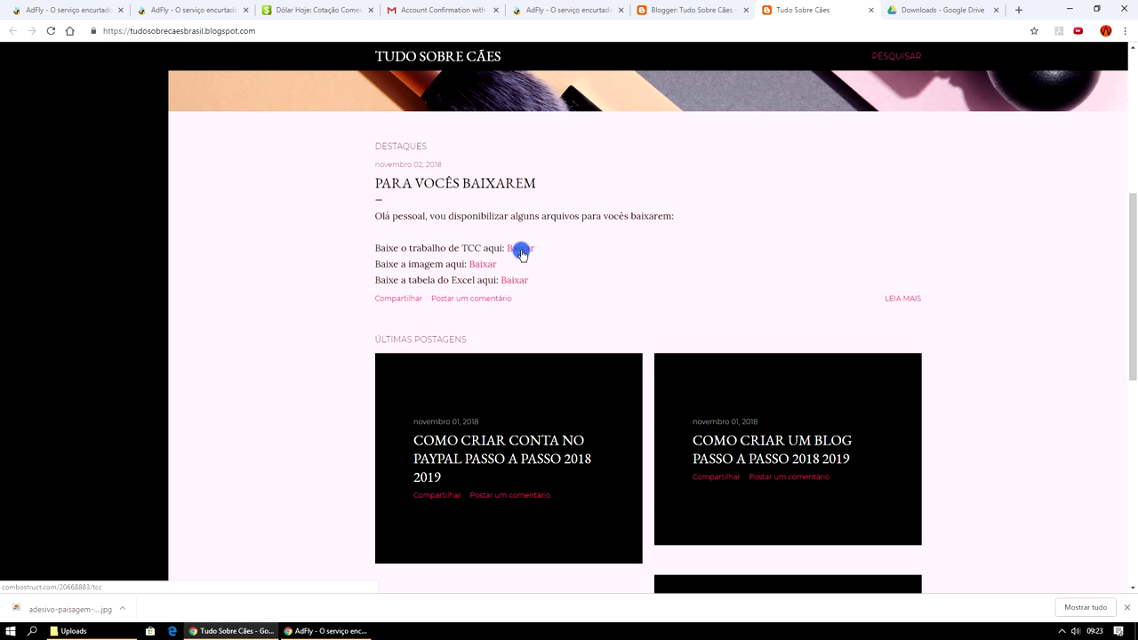
click(521, 251)
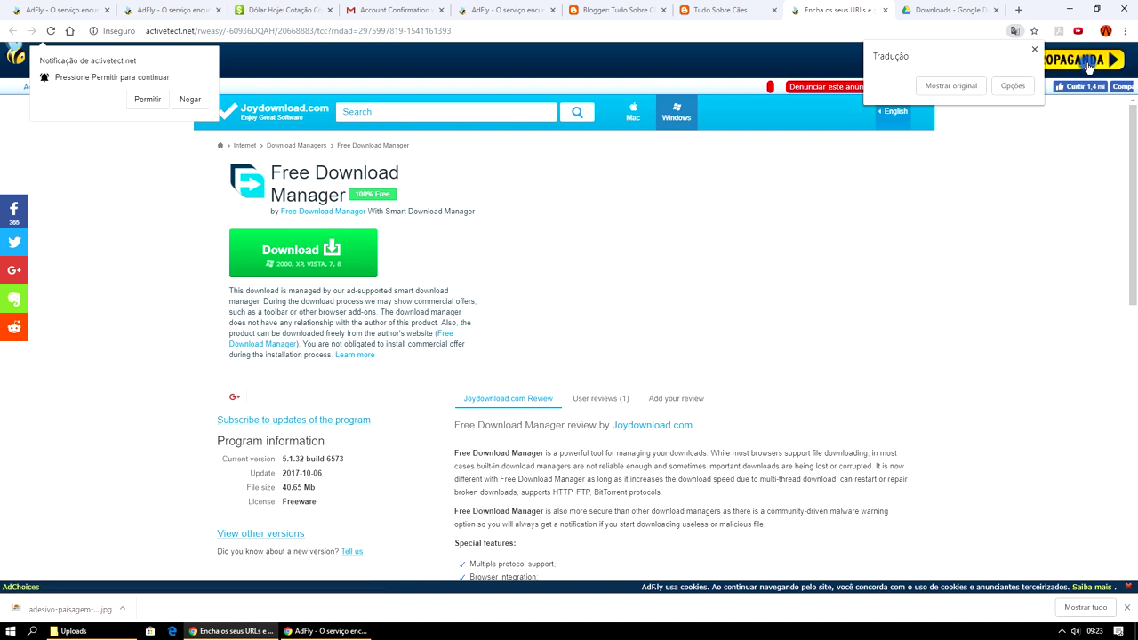
Skip the adf.ly ad with FECHAR PROPAGANDA to reach Trabalho de TCC.docx in Google Drive
click(1085, 60)
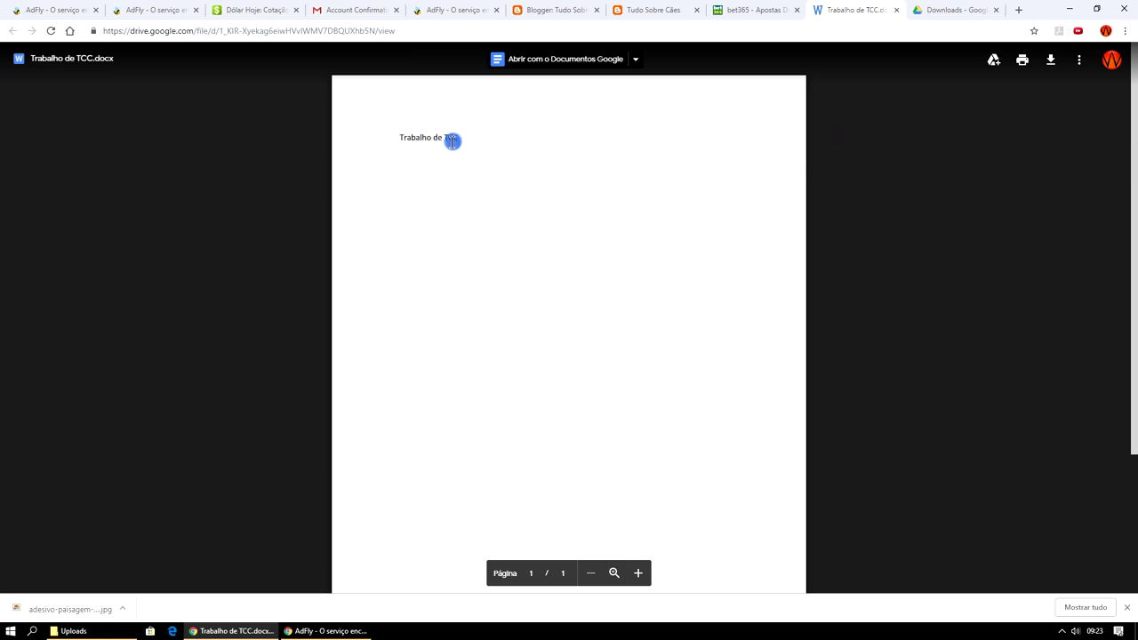
Download Trabalho de TCC.docx into the Uploads folder as 'Trabalho de TCC (1)'
click(1054, 63)
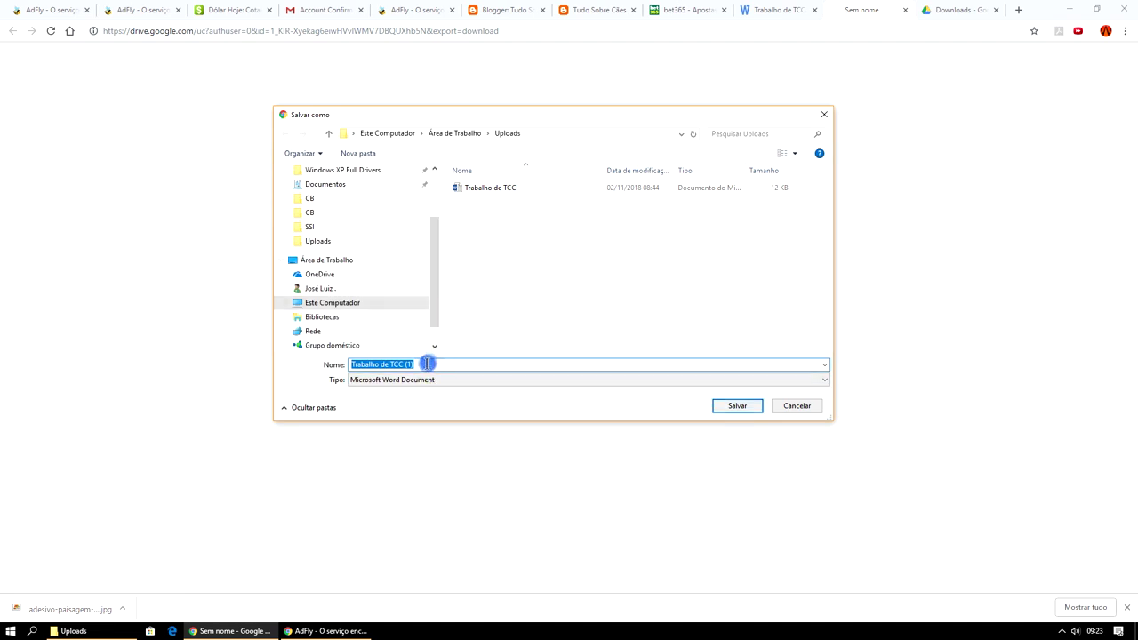
click(738, 407)
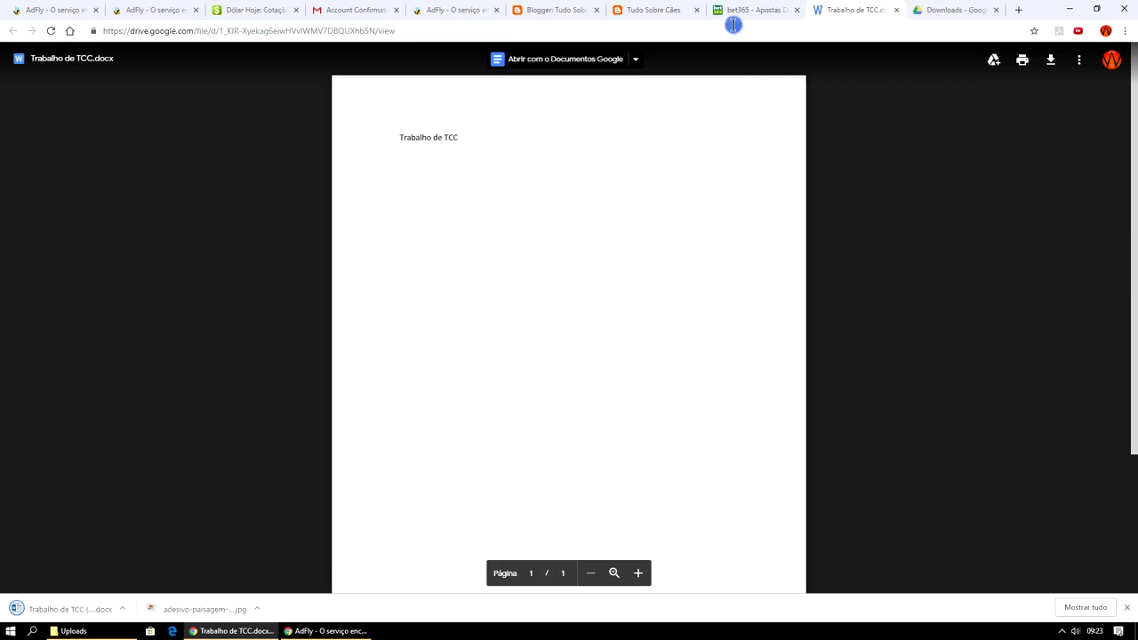
click(664, 10)
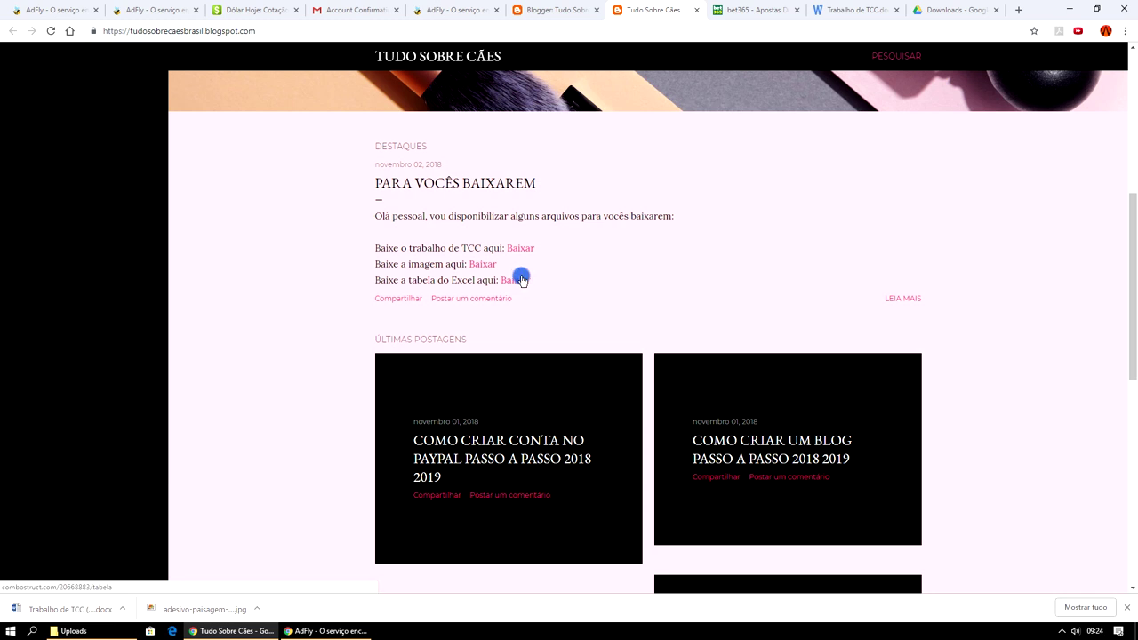
Review the three shortened links under 'Os seus Links' on the AdFly dashboard, still at zero views
click(471, 16)
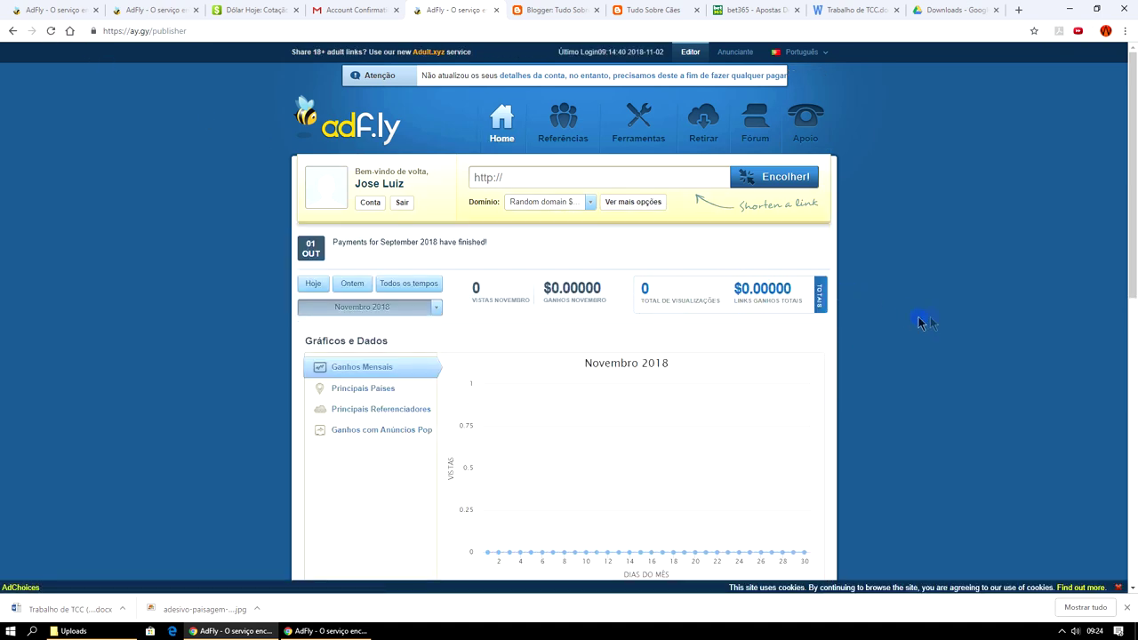
scroll(982, 327, down, 4)
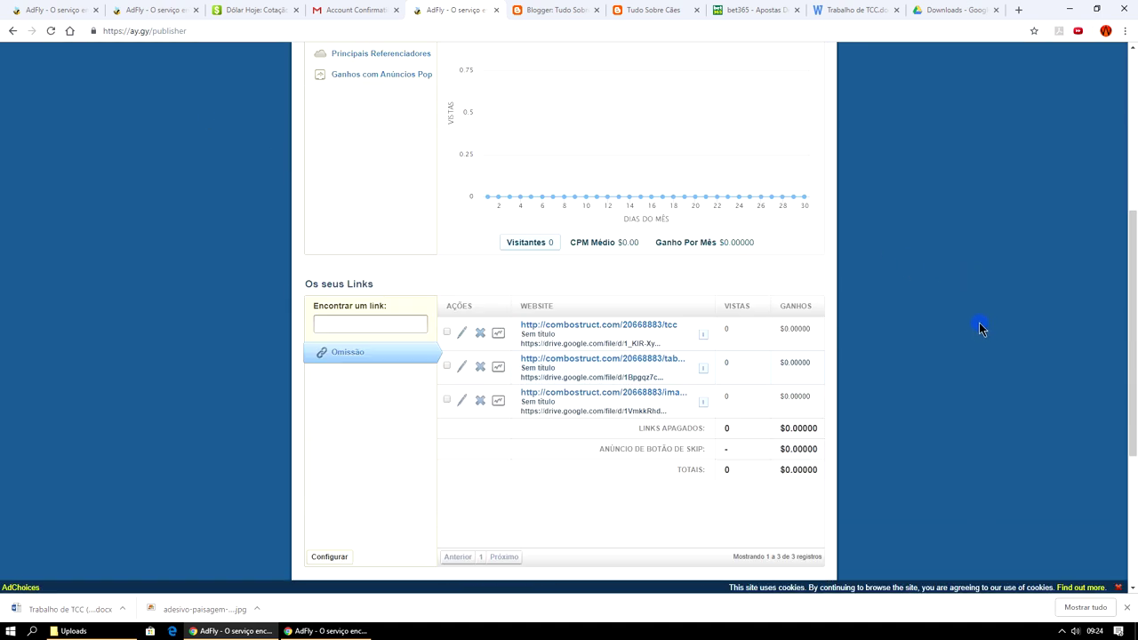
scroll(966, 301, up, 4)
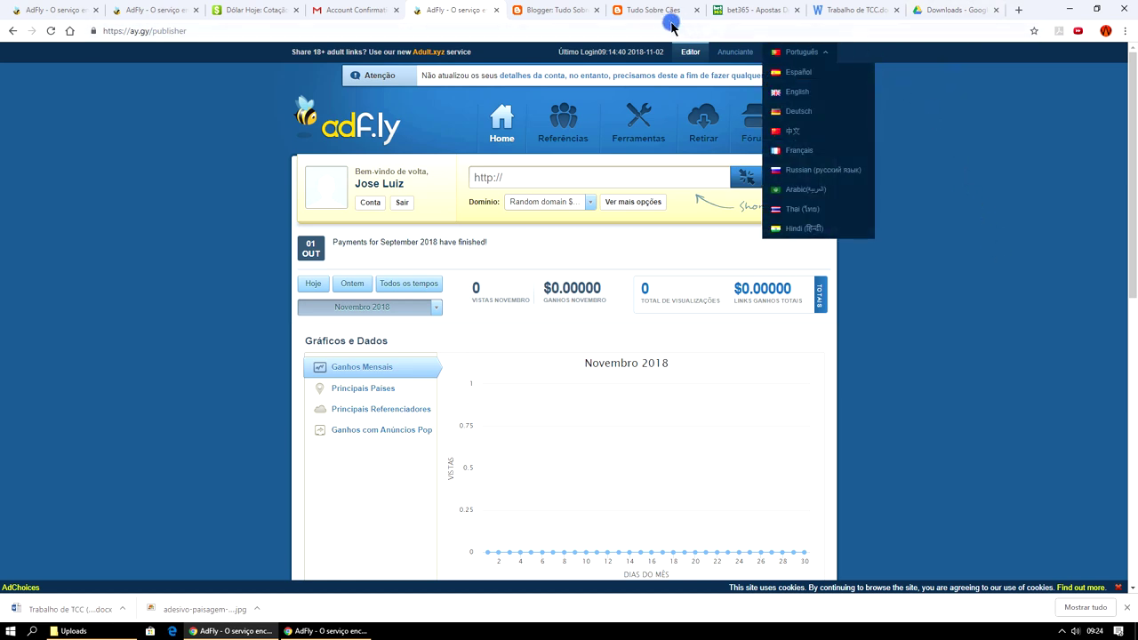
click(968, 14)
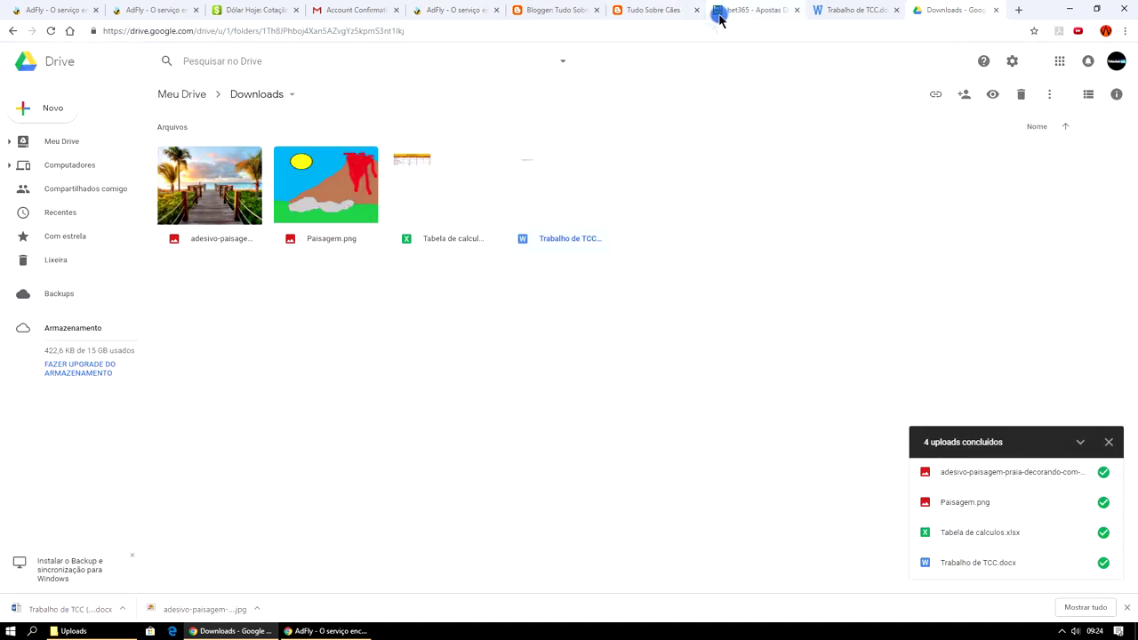
click(440, 11)
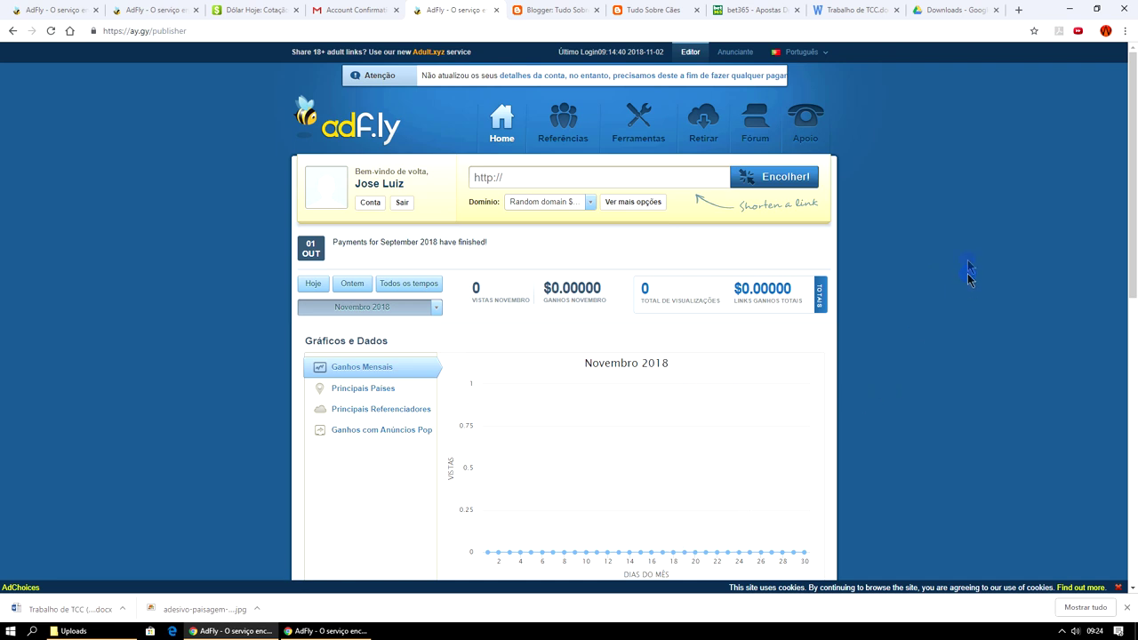
Show the other account's withdrawal page with $0.73 available and page 1 of its 2018 payment history
click(160, 11)
scroll(929, 325, down, 10)
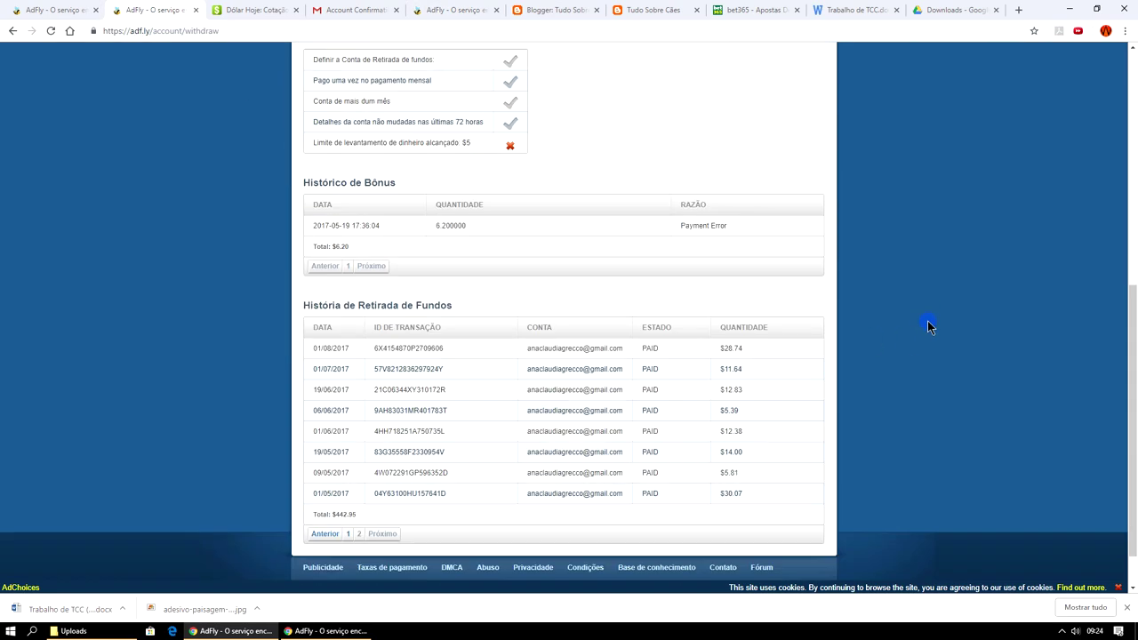
scroll(928, 327, down, 1)
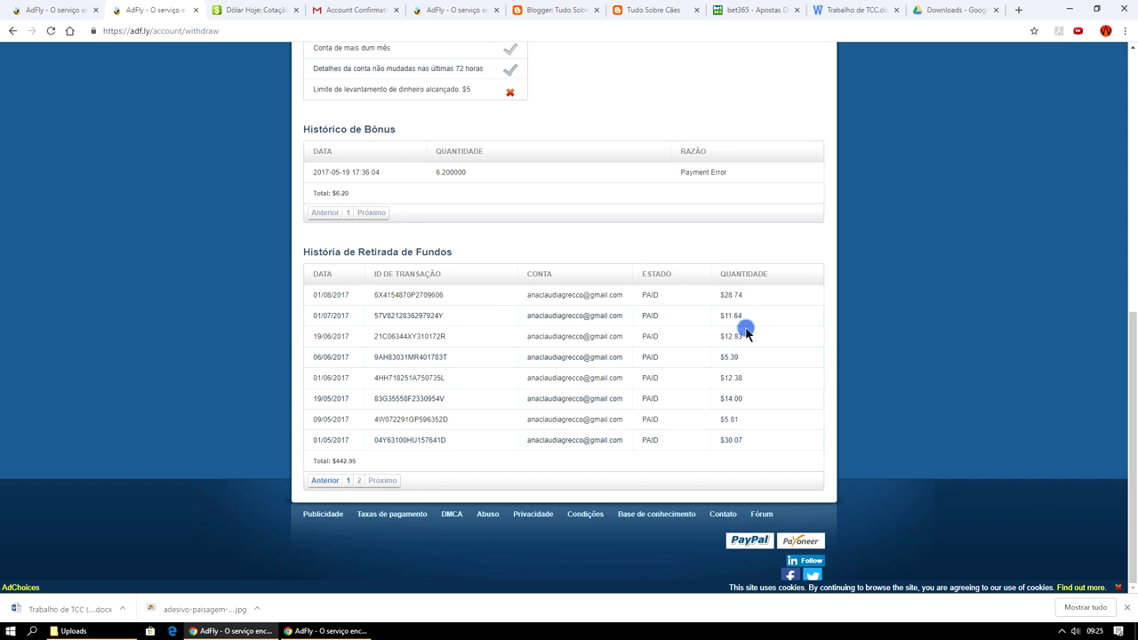
click(348, 480)
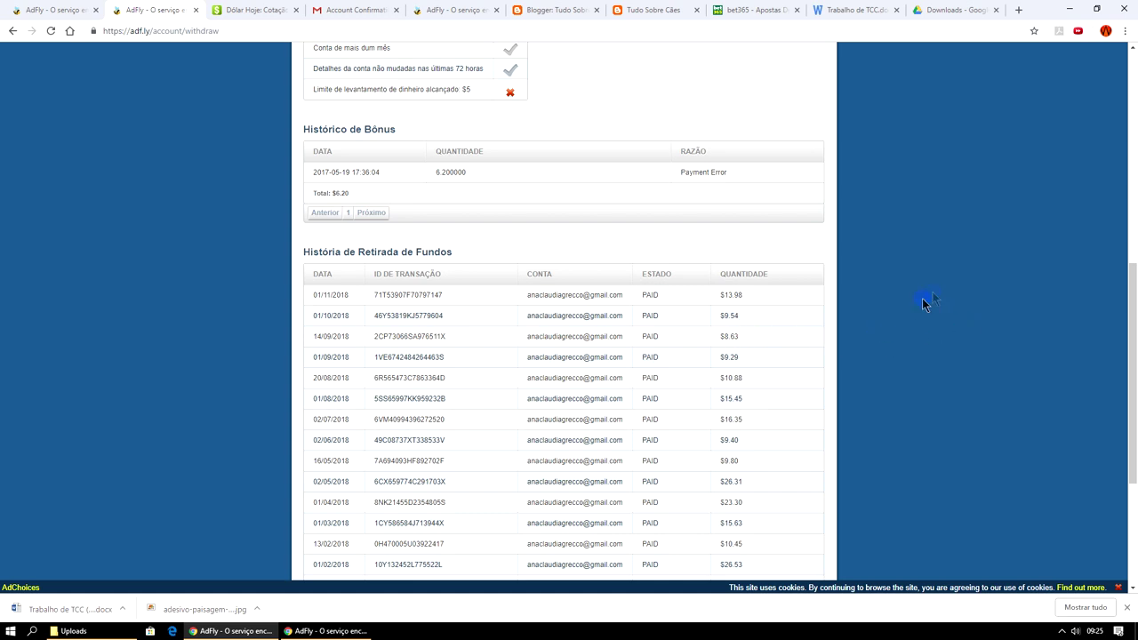
scroll(933, 293, up, 2)
scroll(952, 242, up, 4)
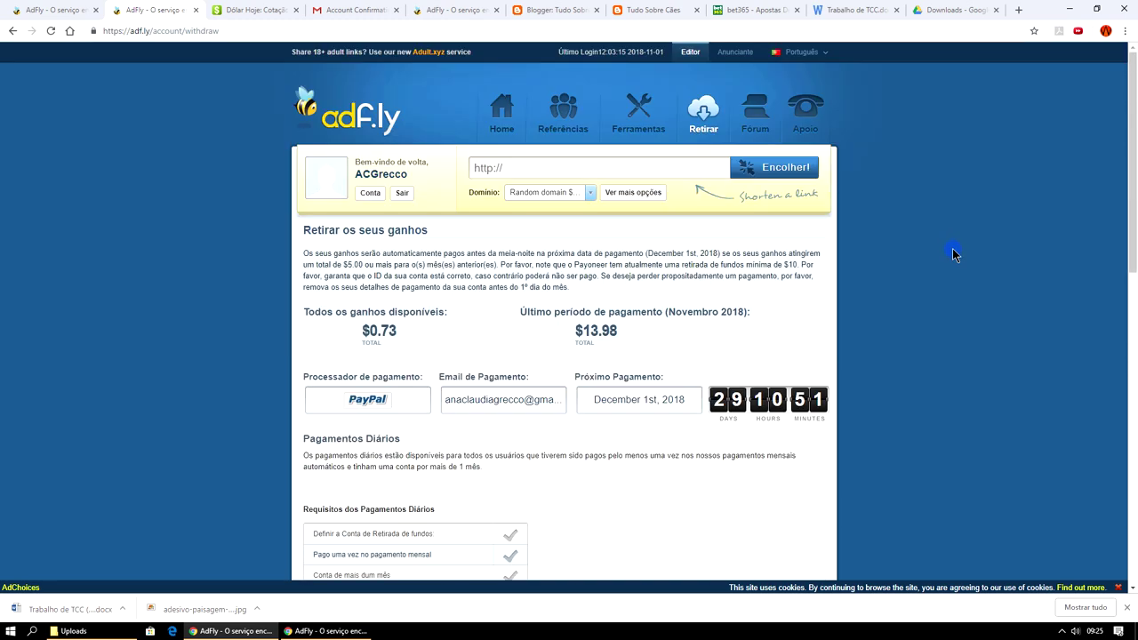